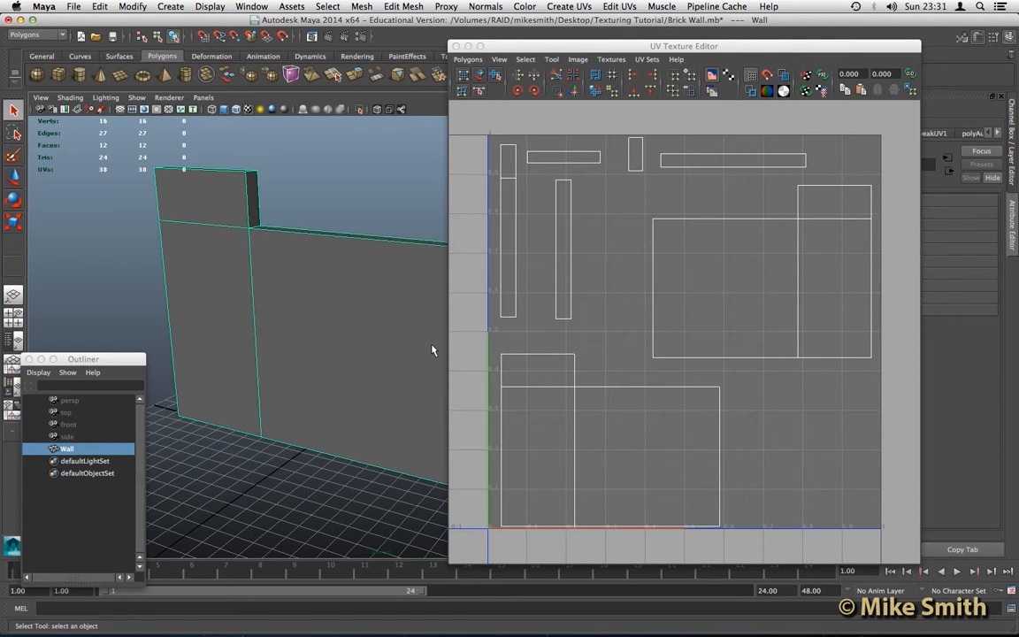
Set the current project to the Texturing Tutorial folder on the Desktop.
{"action": "left_click_drag", "start_coordinate": [386, 314], "coordinate": [339, 299], "text": "alt"}
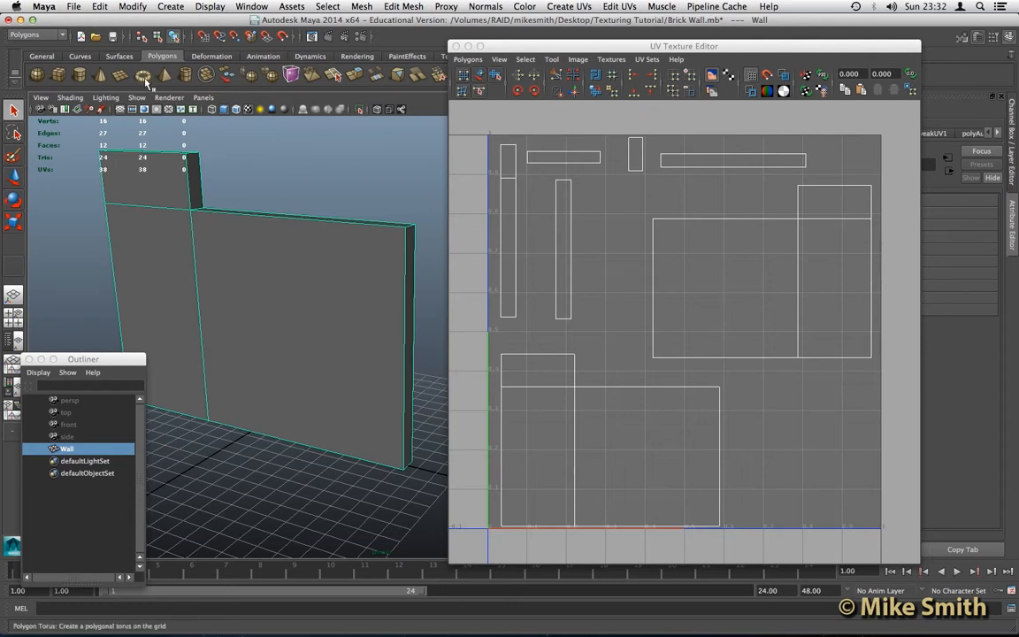
{"action": "left_click", "coordinate": [70, 6]}
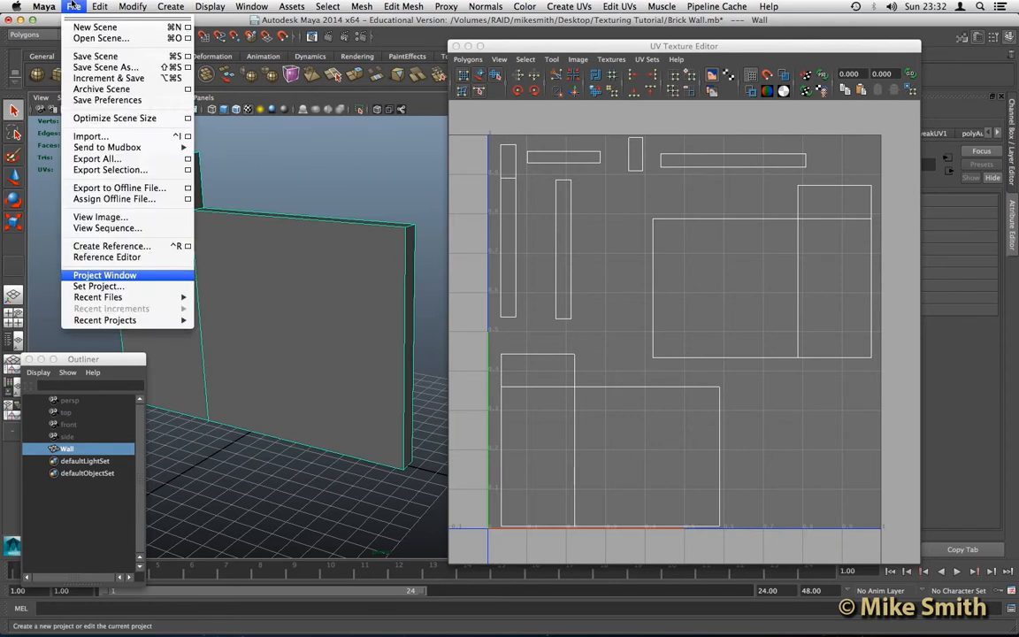
{"action": "left_click", "coordinate": [103, 286]}
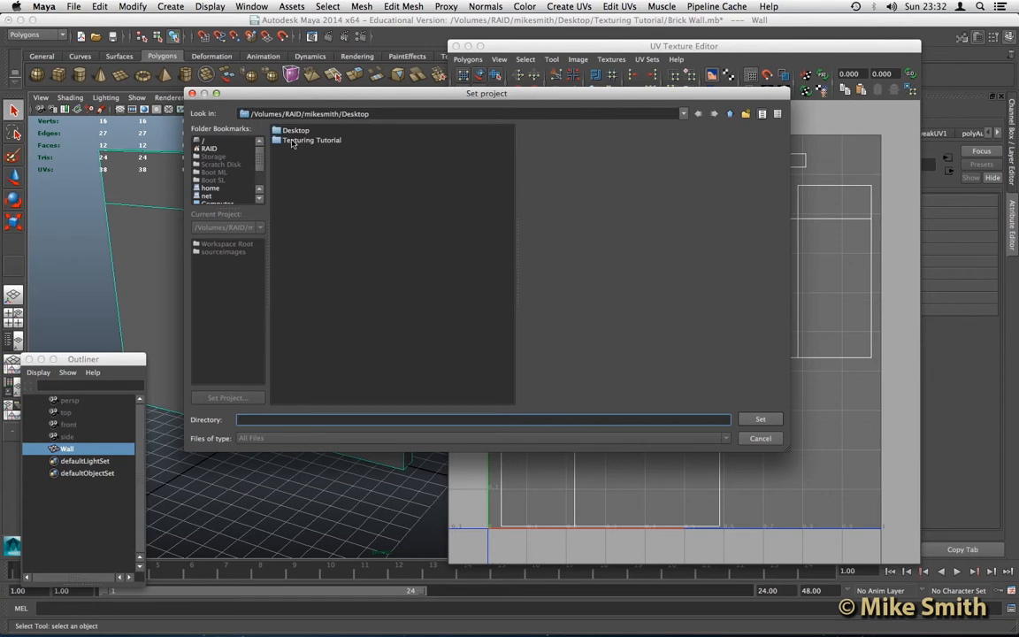
{"action": "left_click", "coordinate": [297, 140]}
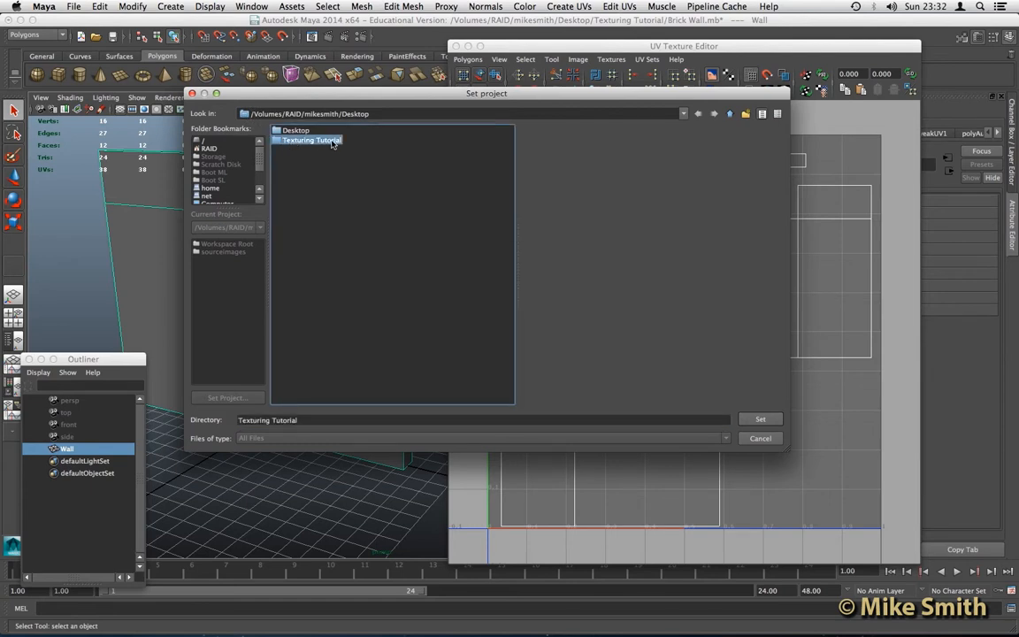
{"action": "left_click", "coordinate": [757, 420]}
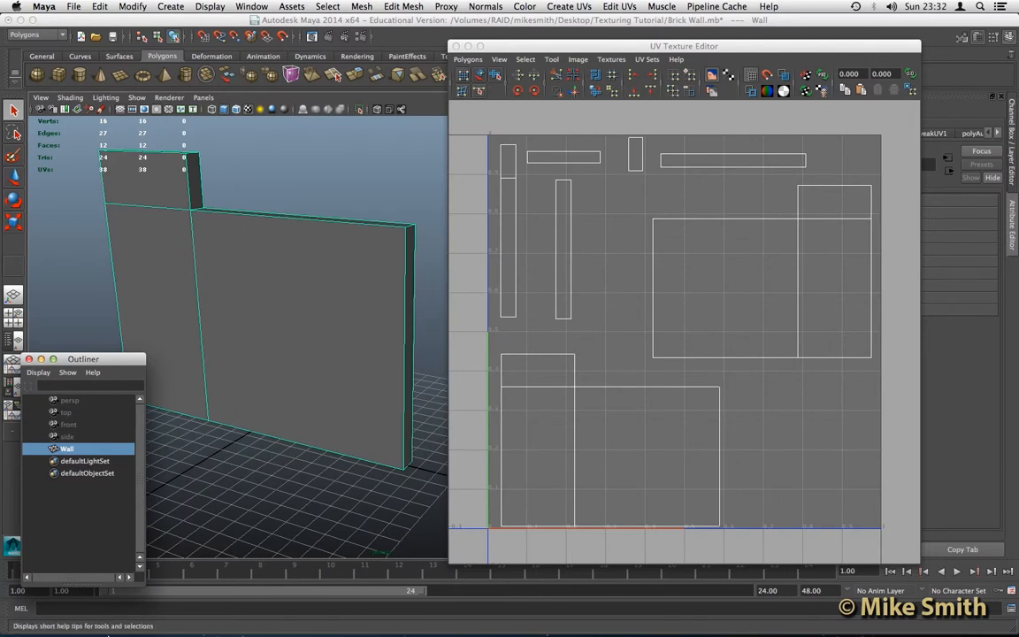
Switch to Finder and examine the Texturing Tutorial folder's scene file, original brick and crack textures, and sourceimages folder.
{"action": "left_click", "coordinate": [79, 623]}
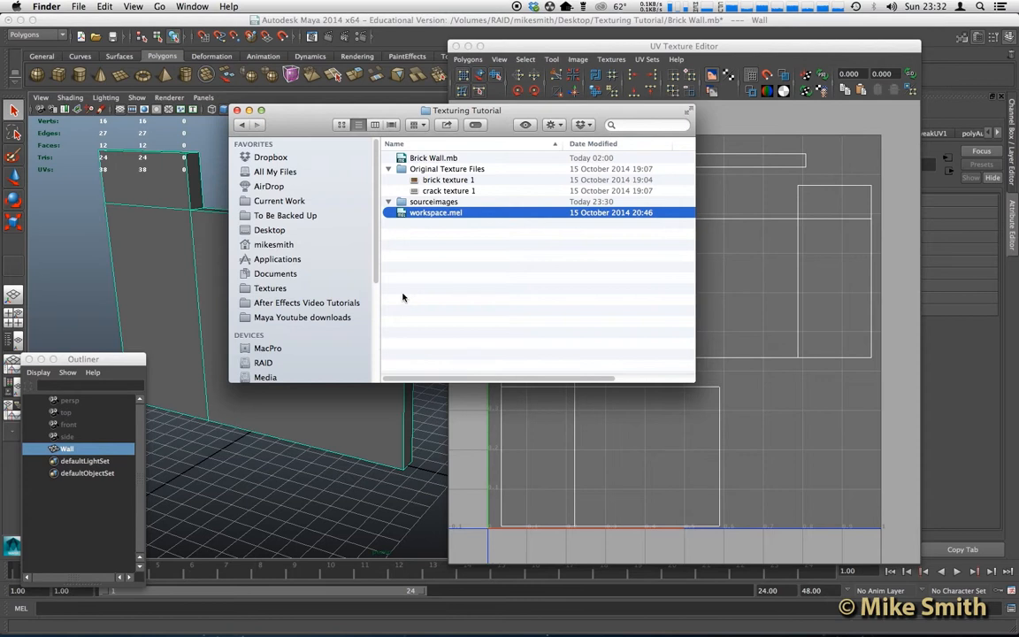
{"action": "left_click", "coordinate": [424, 160]}
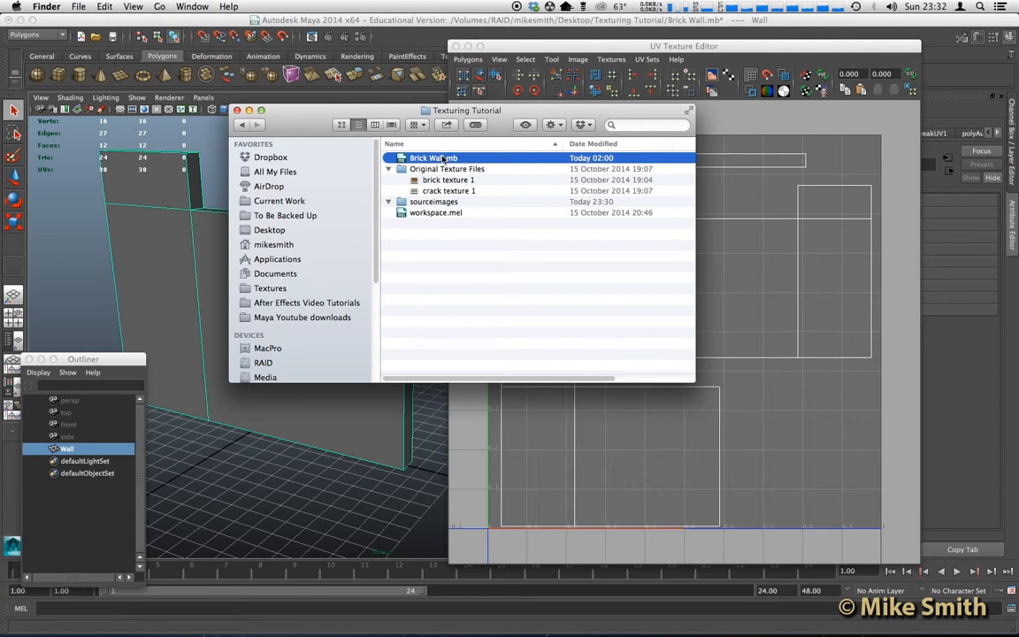
{"action": "left_click", "coordinate": [403, 169]}
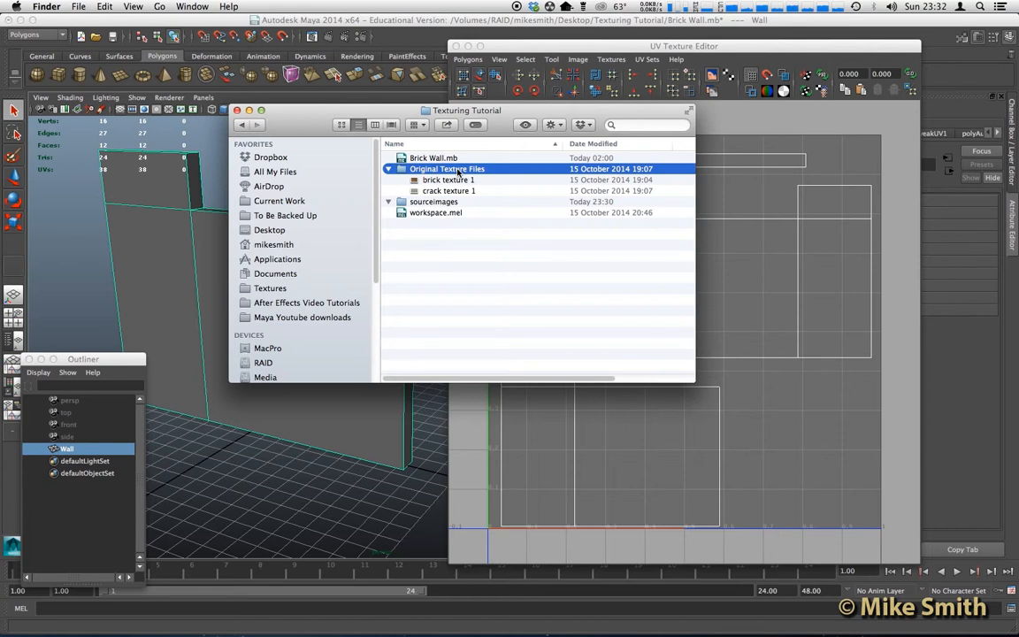
{"action": "left_click", "coordinate": [442, 181]}
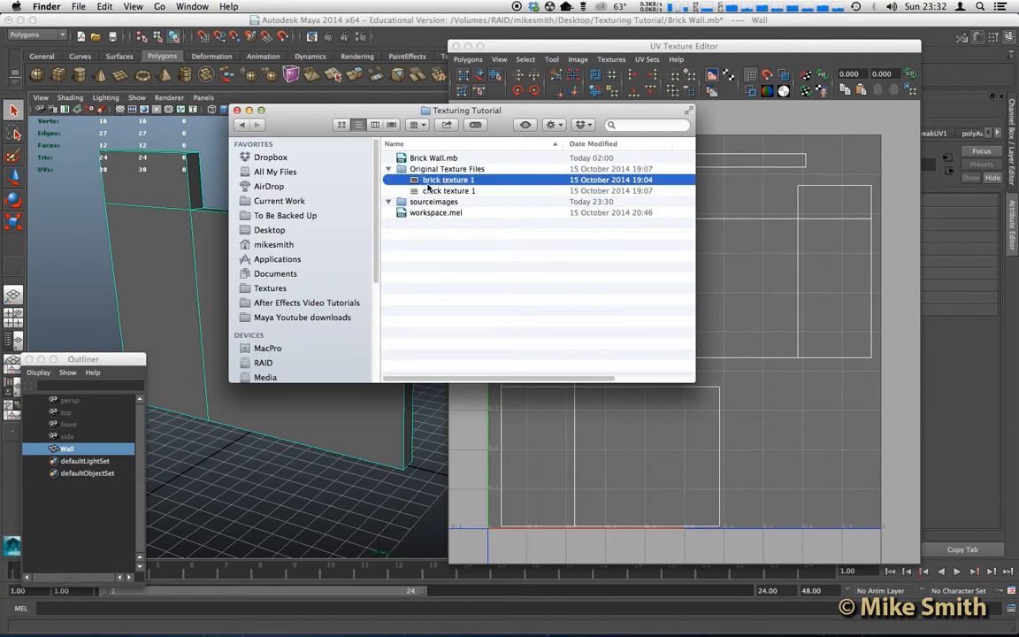
{"action": "left_click", "coordinate": [431, 192]}
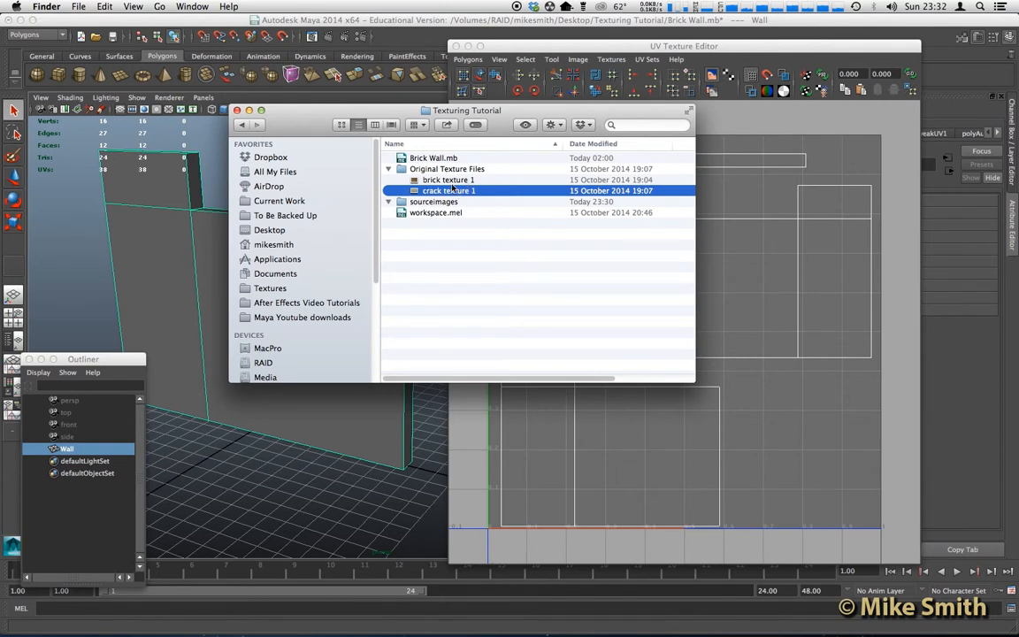
{"action": "left_click", "coordinate": [451, 181]}
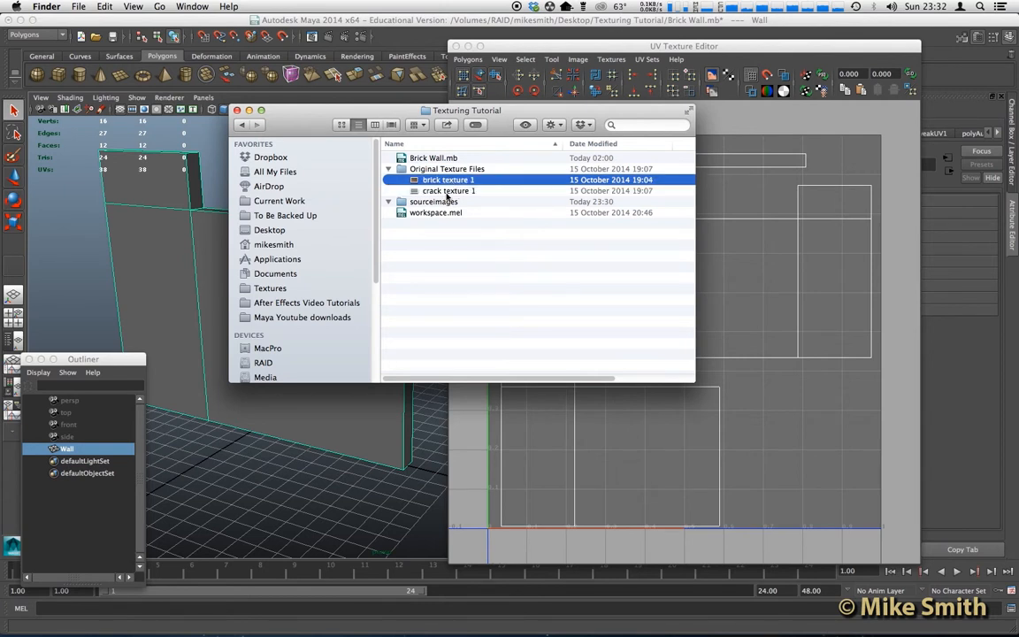
{"action": "left_click", "coordinate": [448, 192]}
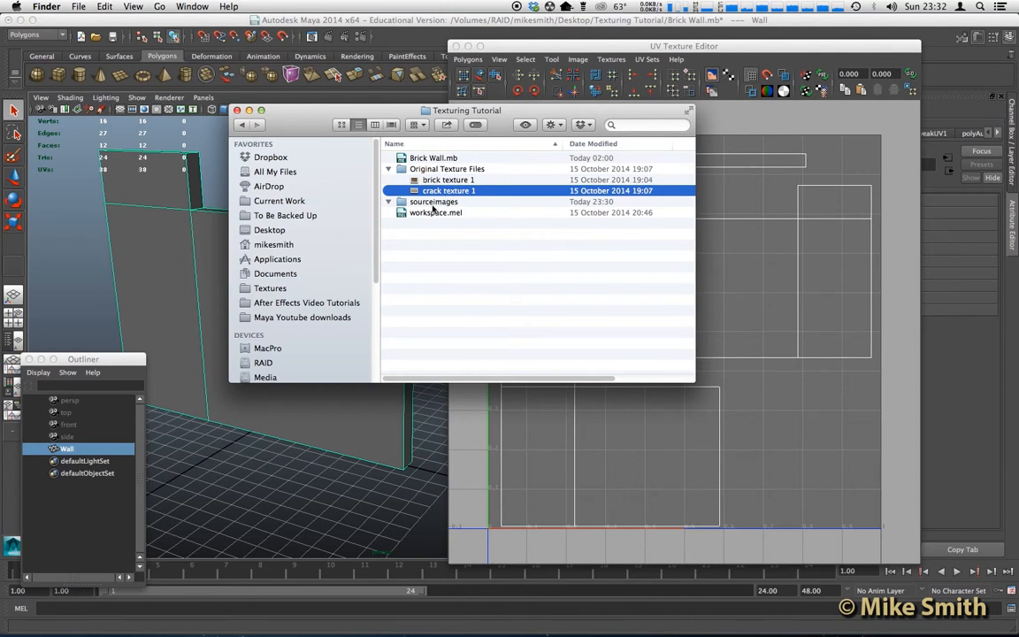
{"action": "left_click", "coordinate": [404, 203]}
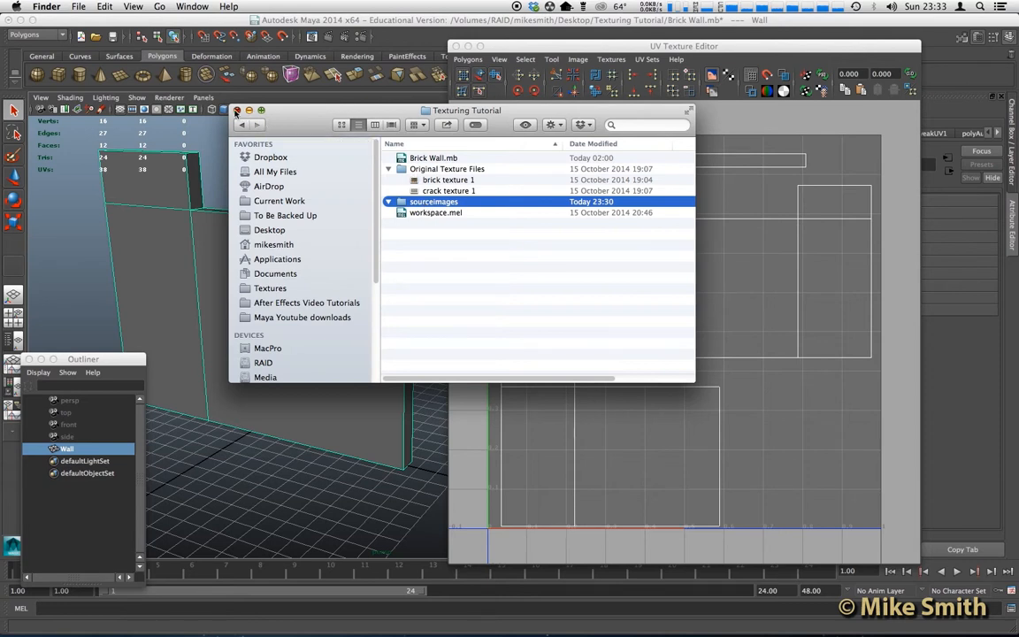
{"action": "left_click", "coordinate": [237, 111]}
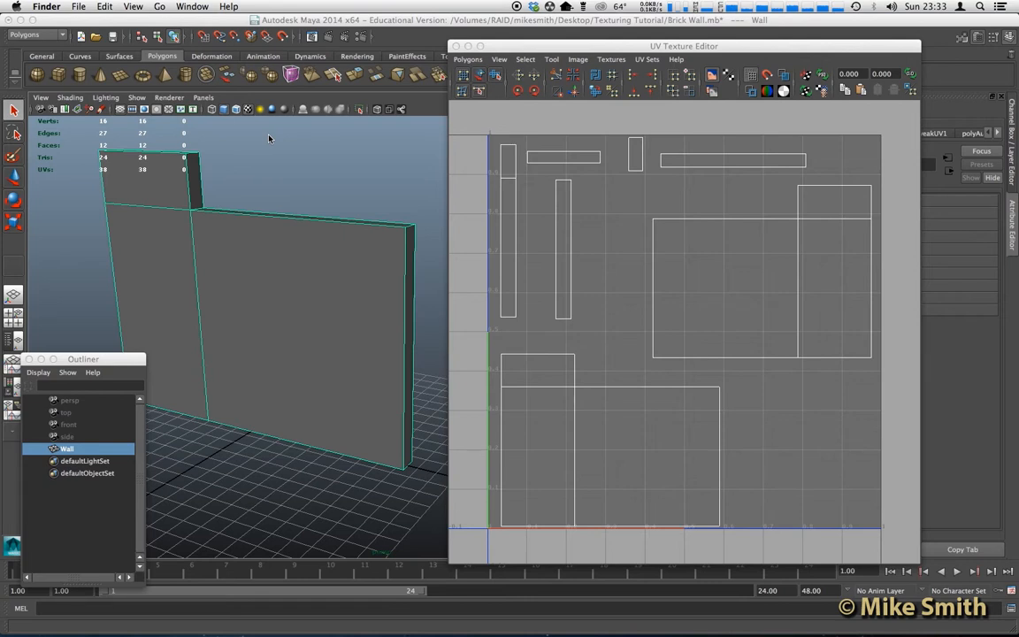
Select the wall and assign a new Lambert material to it, keeping the Outliner clear of the model.
{"action": "left_click", "coordinate": [269, 138]}
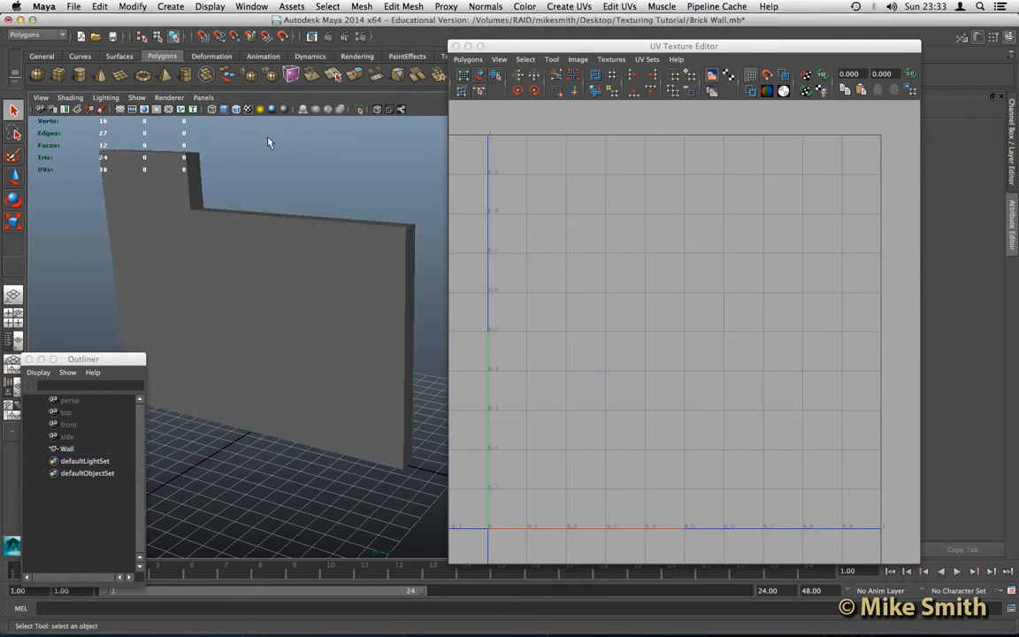
{"action": "left_click", "coordinate": [153, 208]}
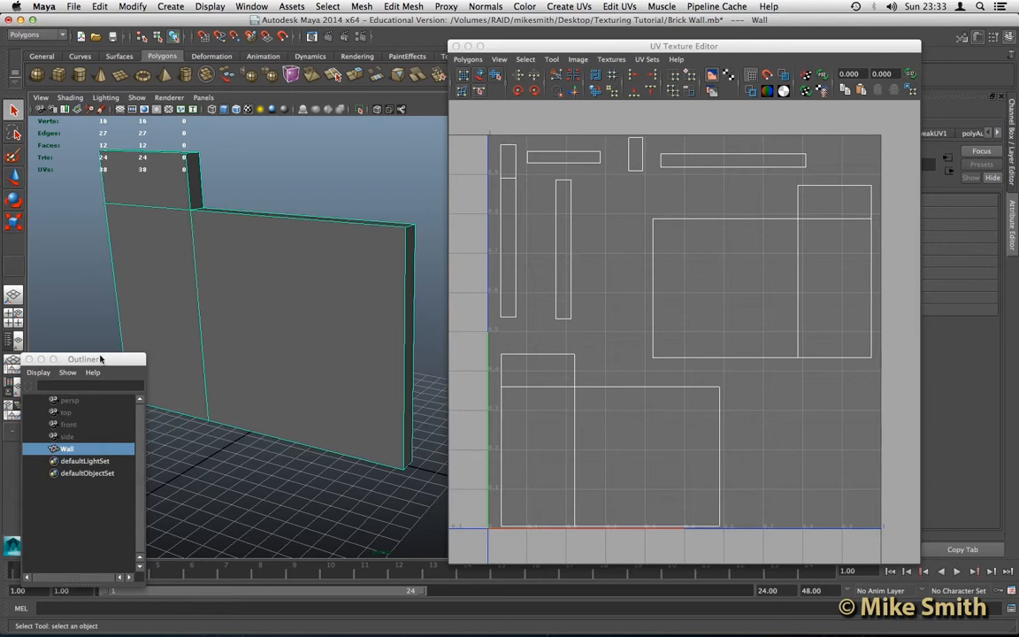
{"action": "left_click_drag", "start_coordinate": [99, 359], "coordinate": [130, 224]}
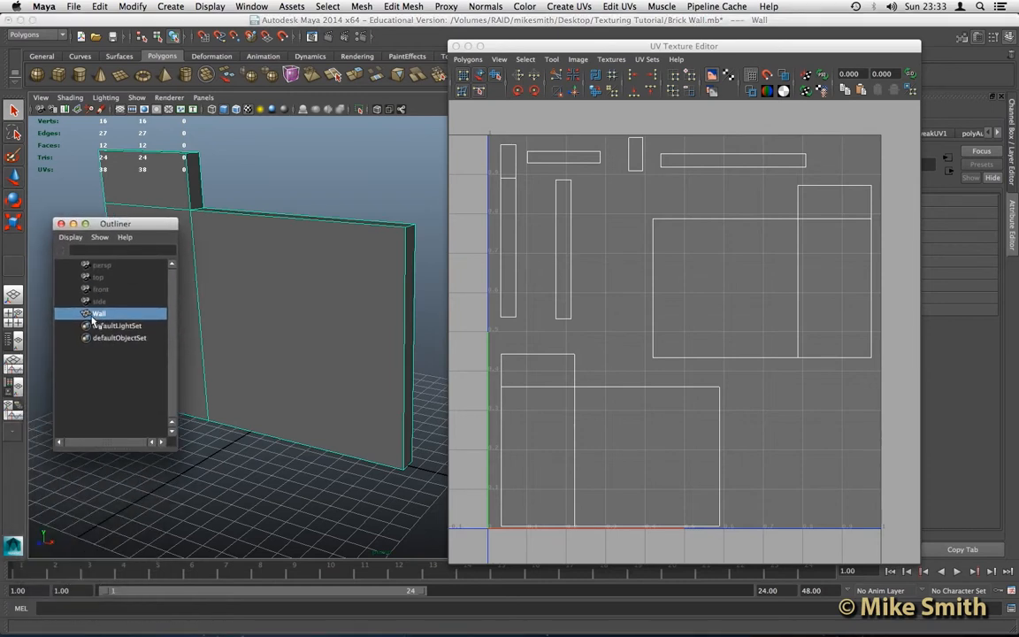
{"action": "left_click_drag", "start_coordinate": [117, 222], "coordinate": [85, 406]}
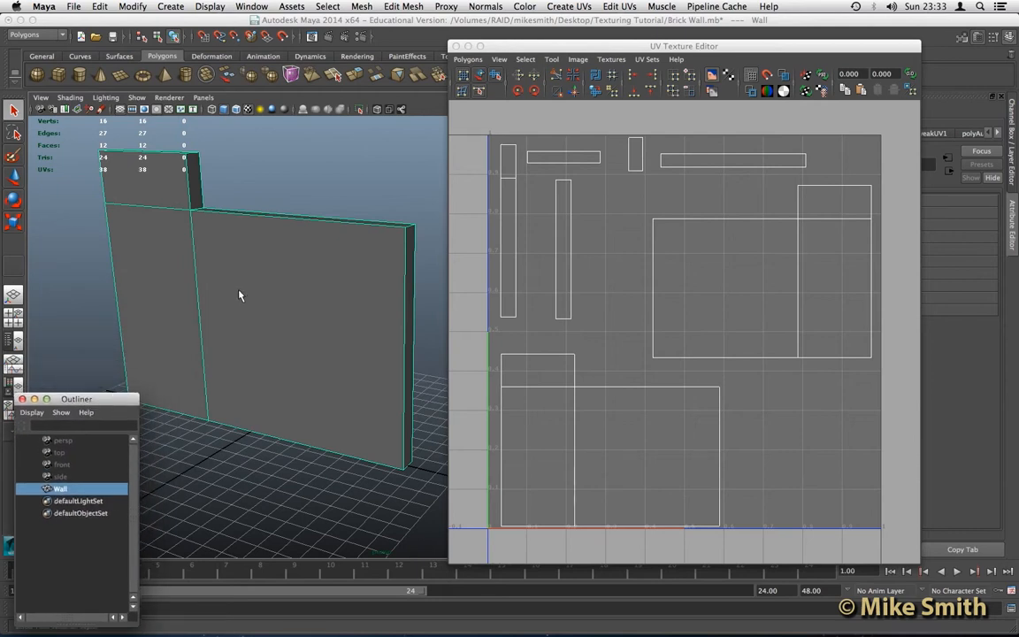
{"action": "right_click", "coordinate": [251, 241]}
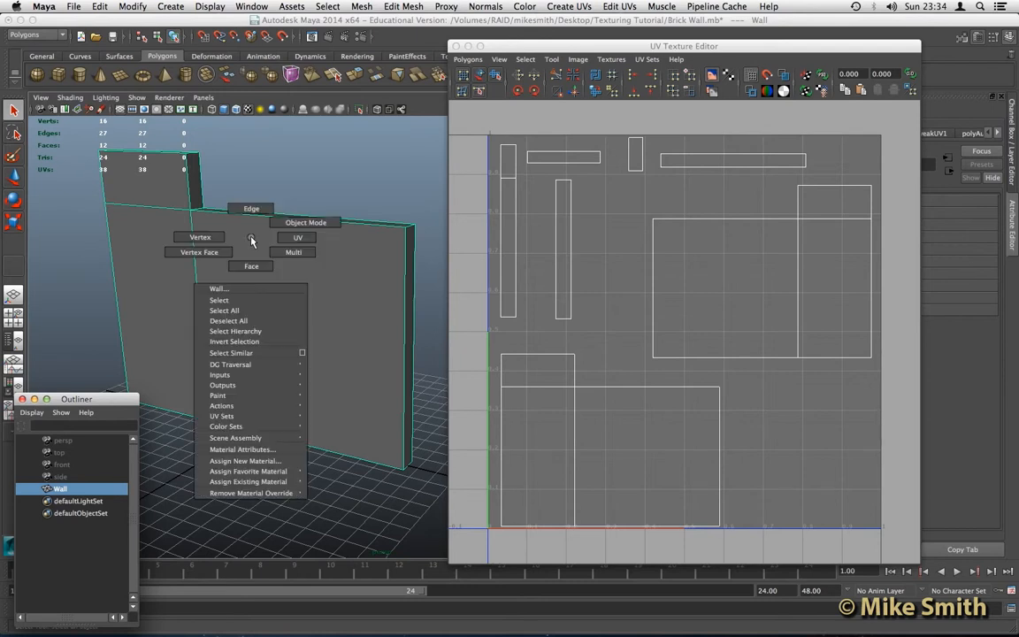
{"action": "left_click", "coordinate": [246, 462]}
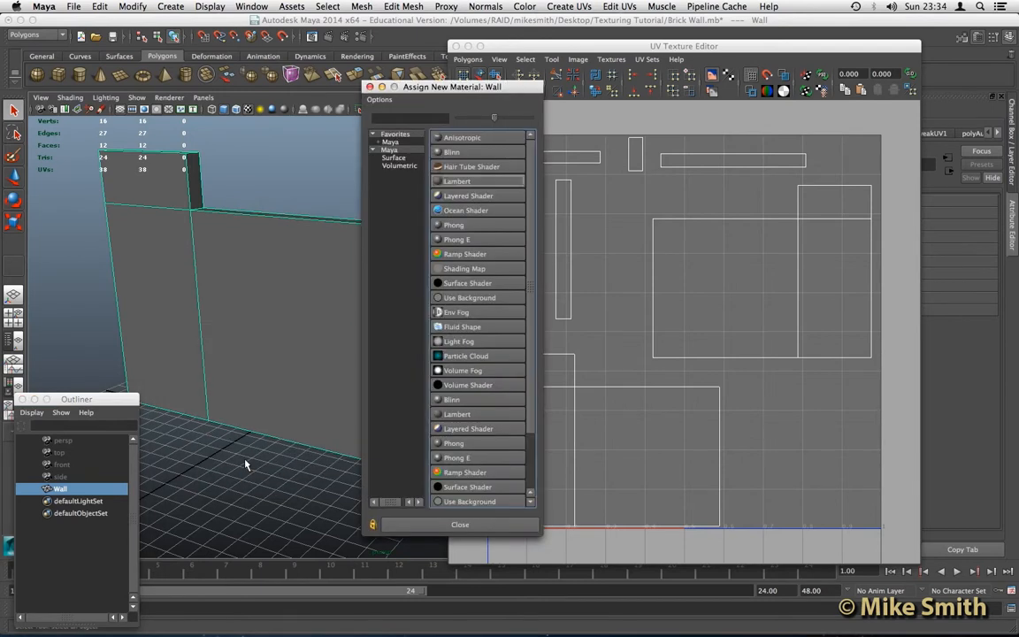
{"action": "left_click", "coordinate": [458, 181]}
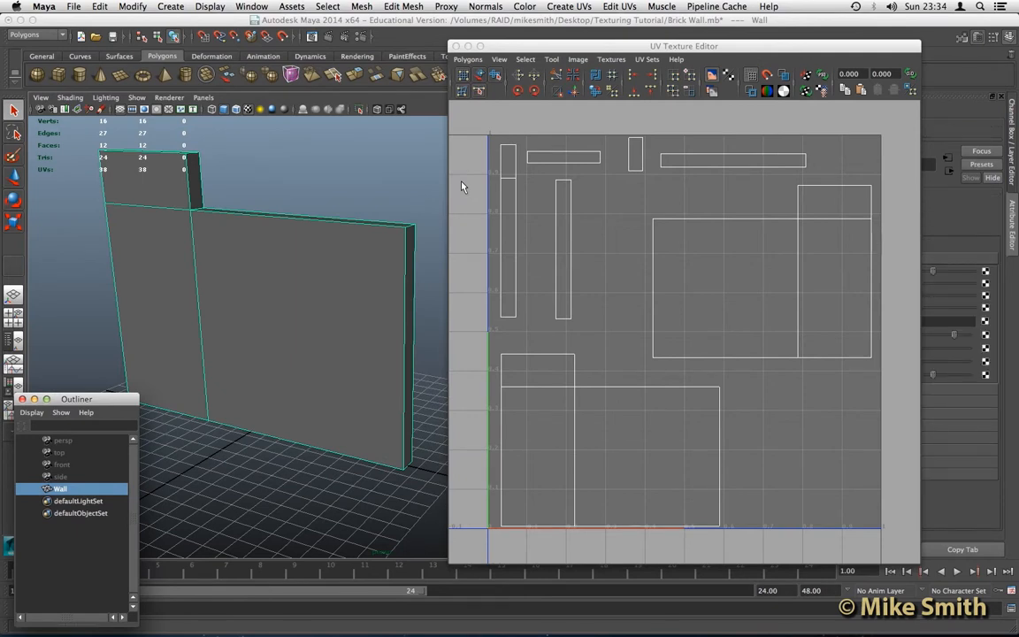
Move the UV Texture Editor off the Attribute Editor and rename the wall's Lambert material as Brick Texture 1.
{"action": "left_click_drag", "start_coordinate": [706, 47], "coordinate": [507, 265]}
{"action": "left_click_drag", "start_coordinate": [885, 165], "coordinate": [842, 166]}
{"action": "type", "text": "Brick "}
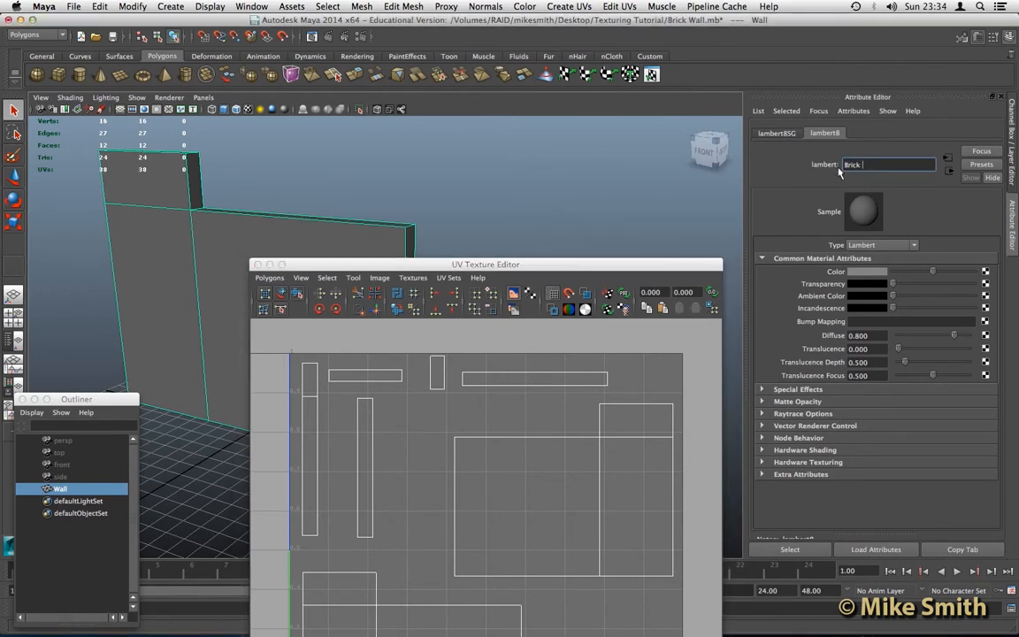
{"action": "type", "text": "Texture 1"}
{"action": "key", "text": "Return"}
Open the Create PSD Network options for the wall from the UV Texture Editor, with the whole options dialog in view.
{"action": "left_click_drag", "start_coordinate": [480, 268], "coordinate": [664, 57]}
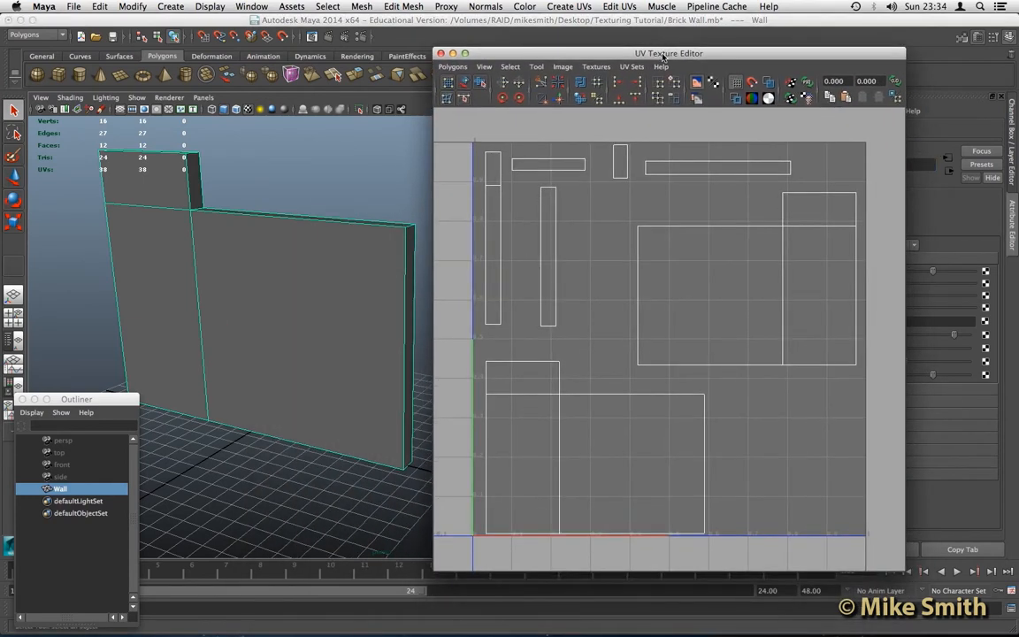
{"action": "right_click", "coordinate": [223, 241]}
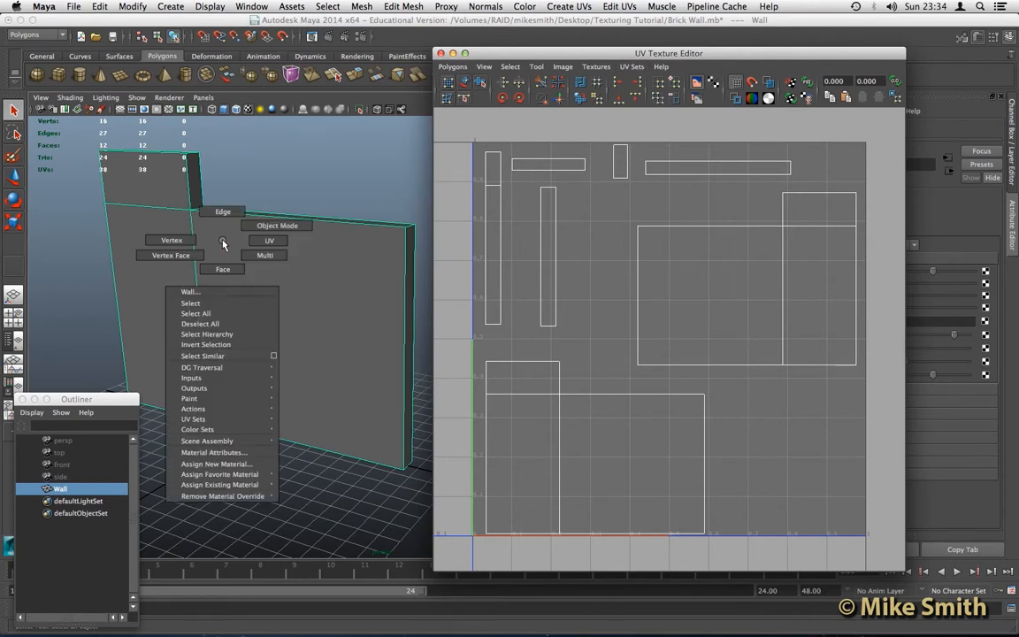
{"action": "left_click", "coordinate": [262, 229]}
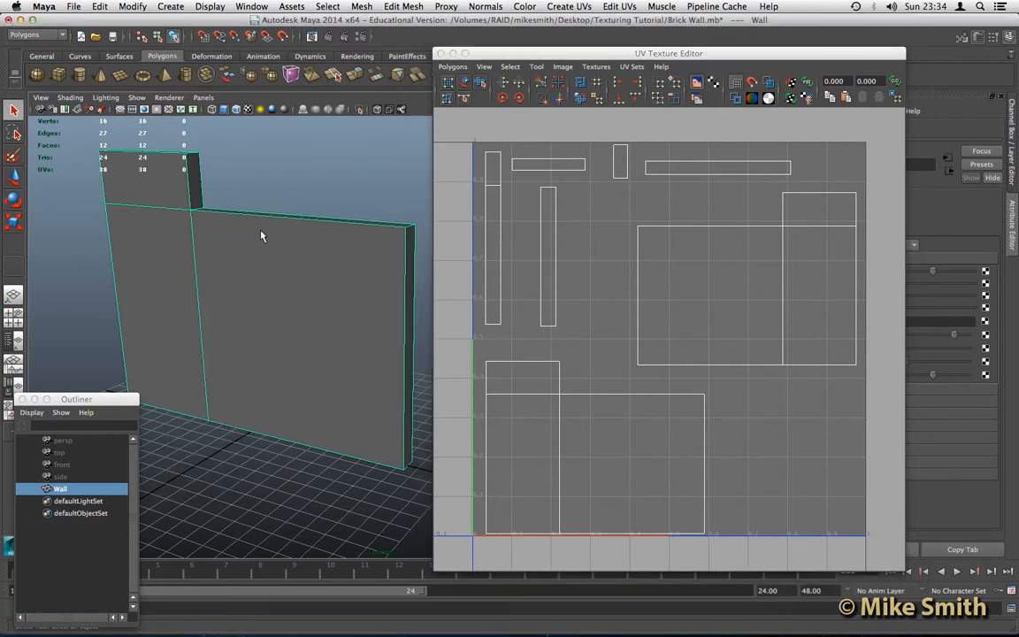
{"action": "left_click_drag", "start_coordinate": [686, 59], "coordinate": [675, 54]}
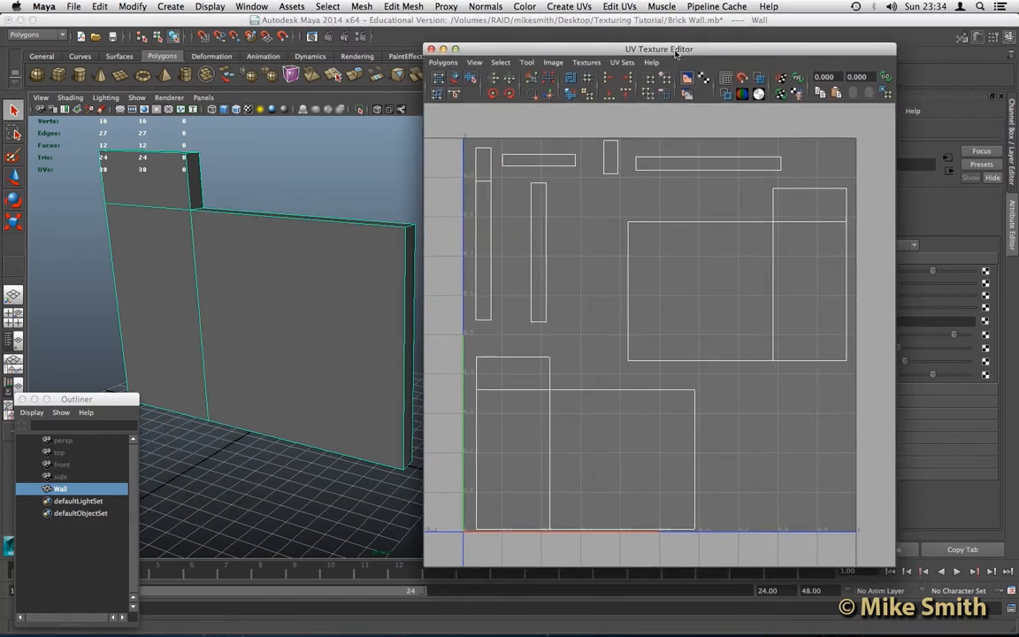
{"action": "left_click", "coordinate": [554, 63]}
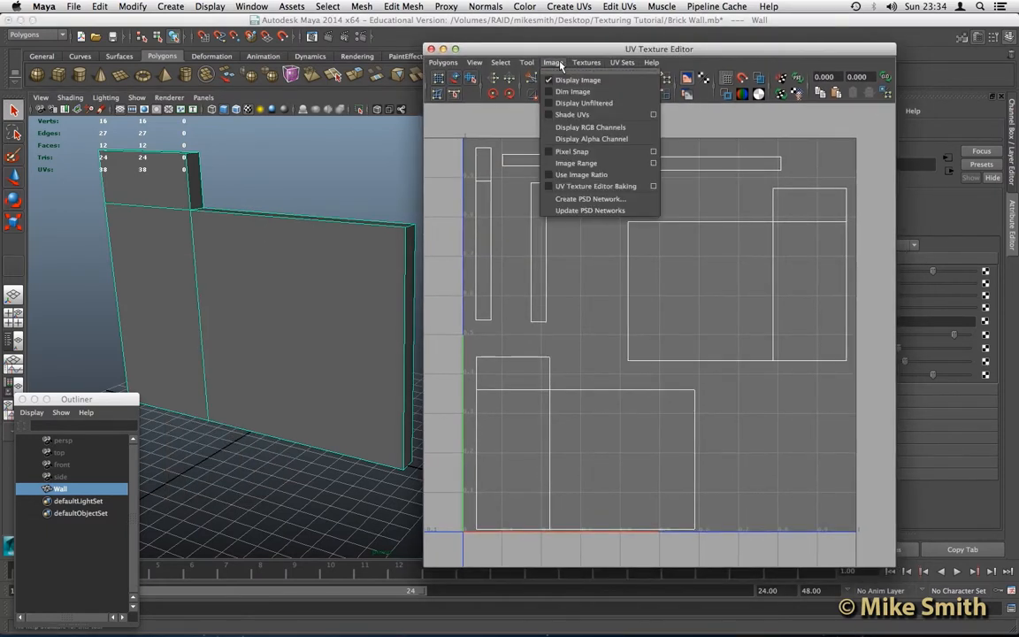
{"action": "left_click", "coordinate": [591, 199]}
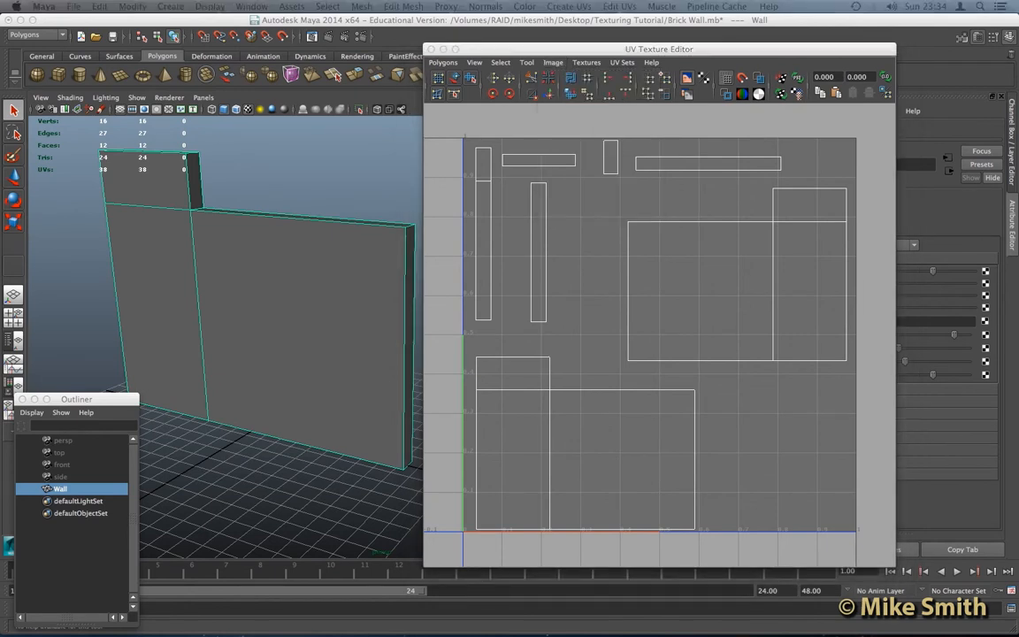
{"action": "left_click_drag", "start_coordinate": [627, 126], "coordinate": [370, 51]}
{"action": "left_click_drag", "start_coordinate": [589, 409], "coordinate": [622, 478]}
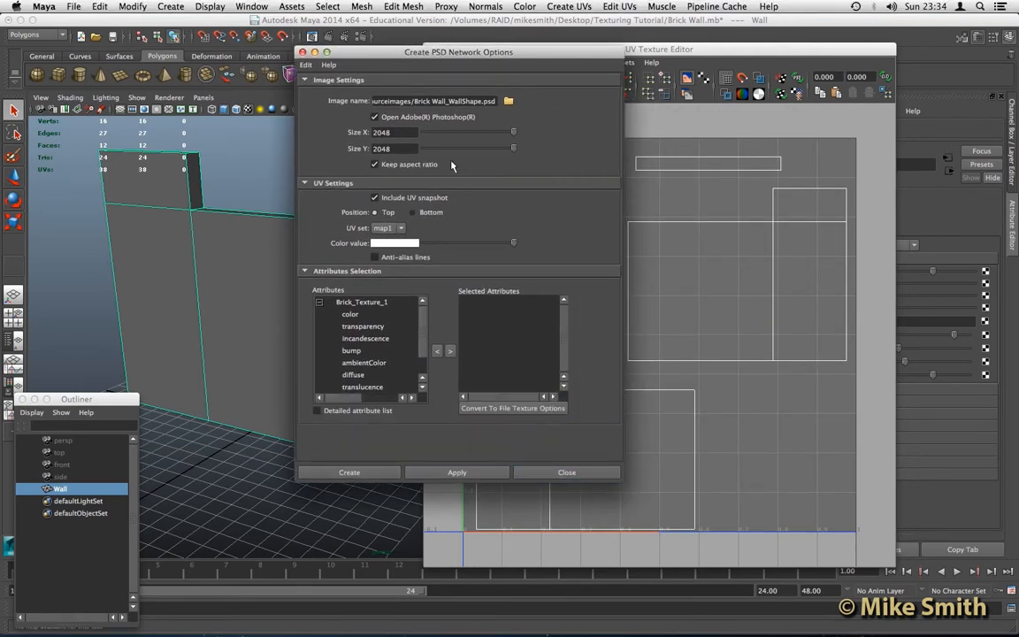
Try a smaller PSD image size and restore it to 2048 by 2048.
{"action": "left_click_drag", "start_coordinate": [414, 100], "coordinate": [481, 101]}
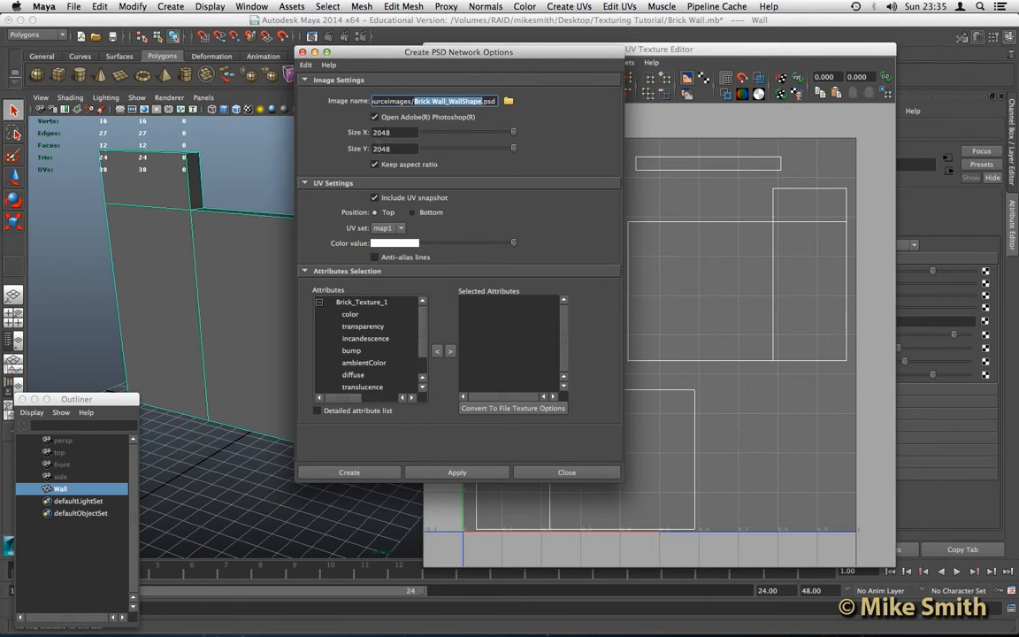
{"action": "mouse_move", "coordinate": [513, 133]}
{"action": "left_mouse_down"}
{"action": "mouse_move", "coordinate": [422, 135]}
{"action": "mouse_move", "coordinate": [520, 130]}
{"action": "left_mouse_up"}
{"action": "left_click", "coordinate": [467, 133]}
{"action": "left_click_drag", "start_coordinate": [467, 132], "coordinate": [514, 132]}
Add the color and bump attributes of Brick_Texture_1 to the PSD network's selected attributes.
{"action": "left_click", "coordinate": [346, 306]}
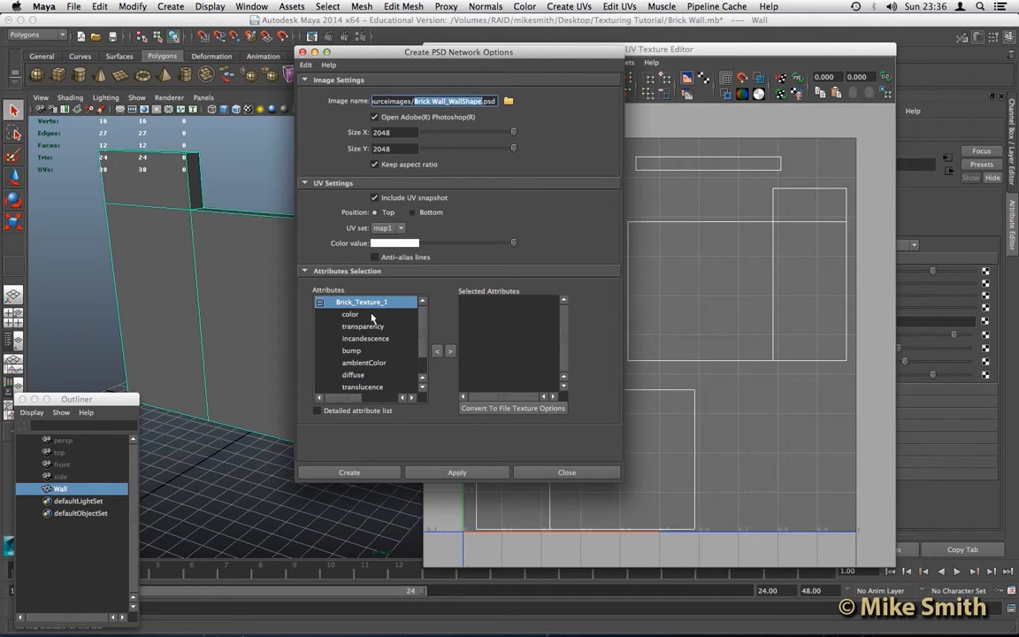
{"action": "left_click", "coordinate": [348, 315]}
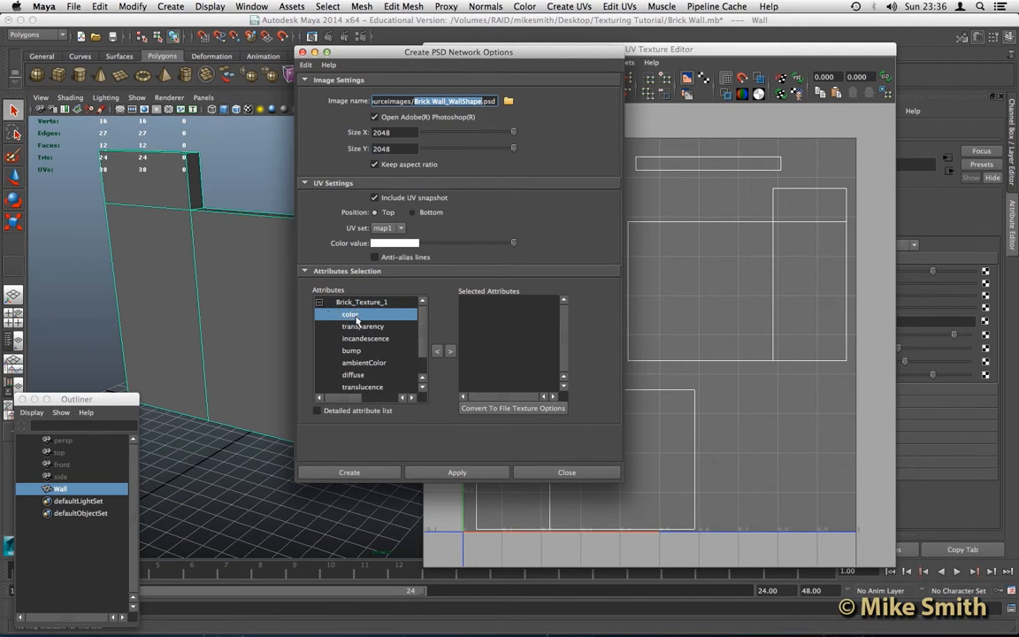
{"action": "left_click", "coordinate": [450, 352]}
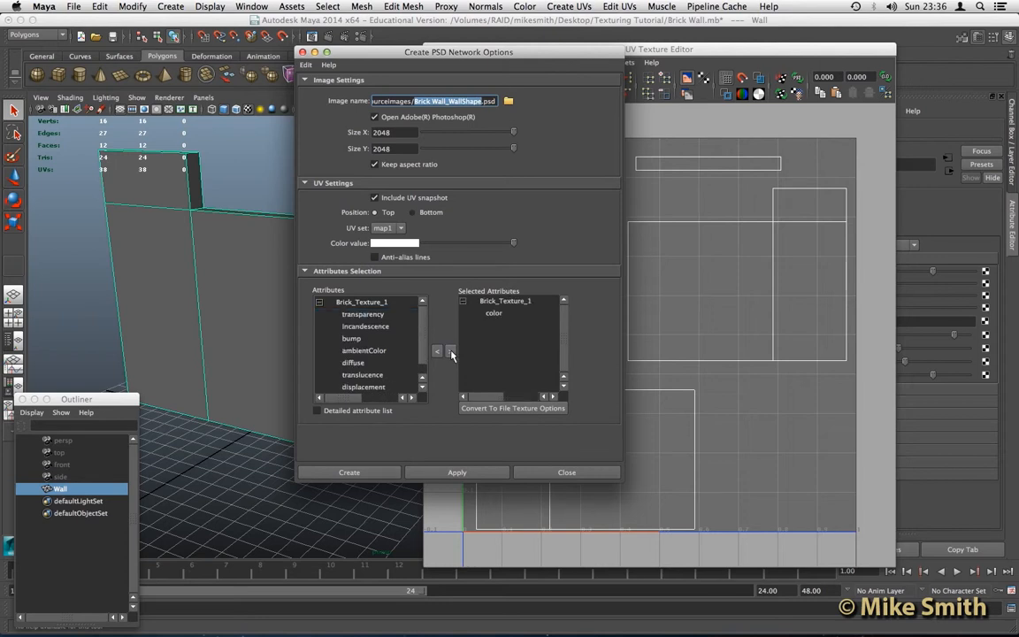
{"action": "left_click", "coordinate": [353, 338]}
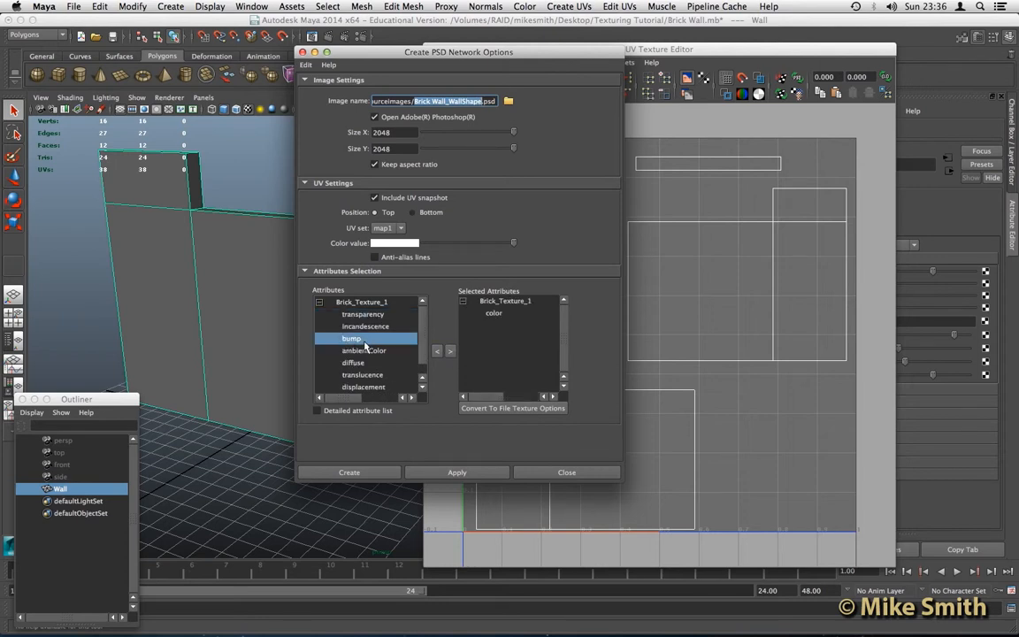
{"action": "left_click", "coordinate": [449, 351]}
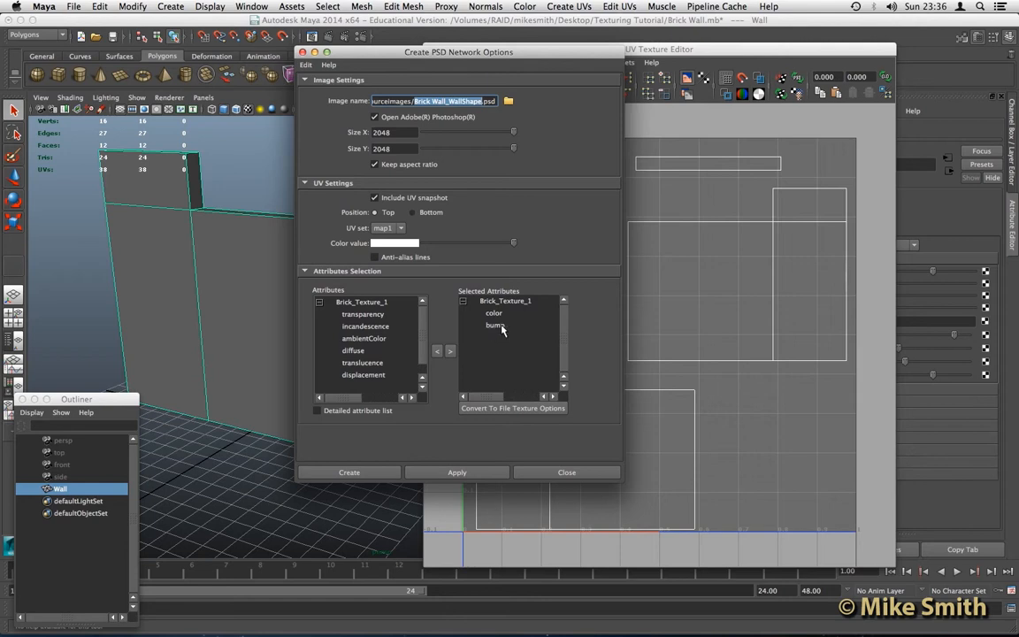
Create the PSD network, and in Photoshop hide the Brick_Texture_1.bump group and toggle Layer 1's visibility off and back on.
{"action": "left_click", "coordinate": [348, 472]}
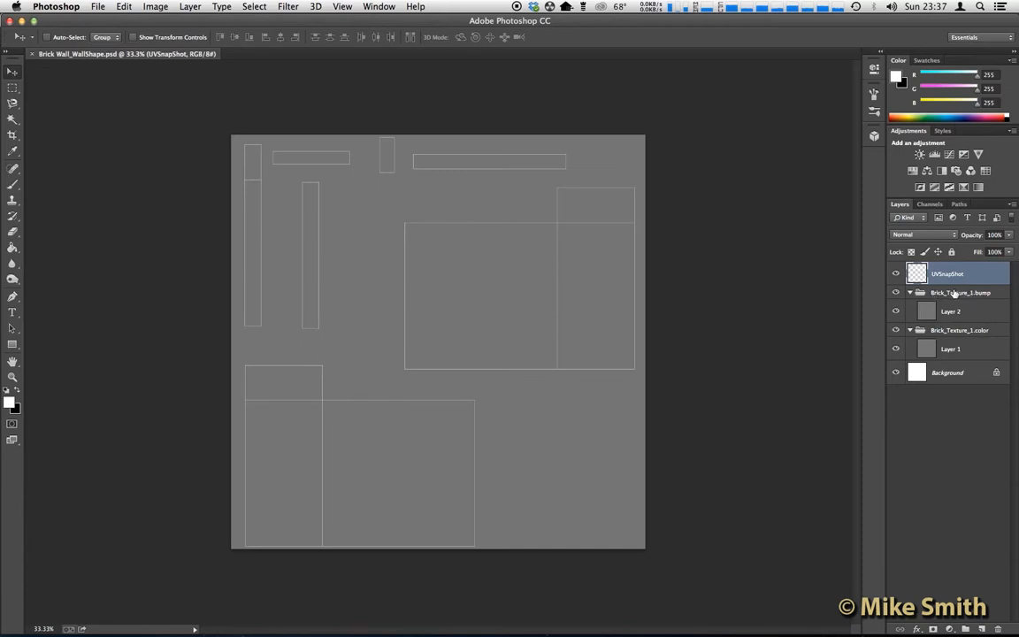
{"action": "left_click", "coordinate": [895, 292]}
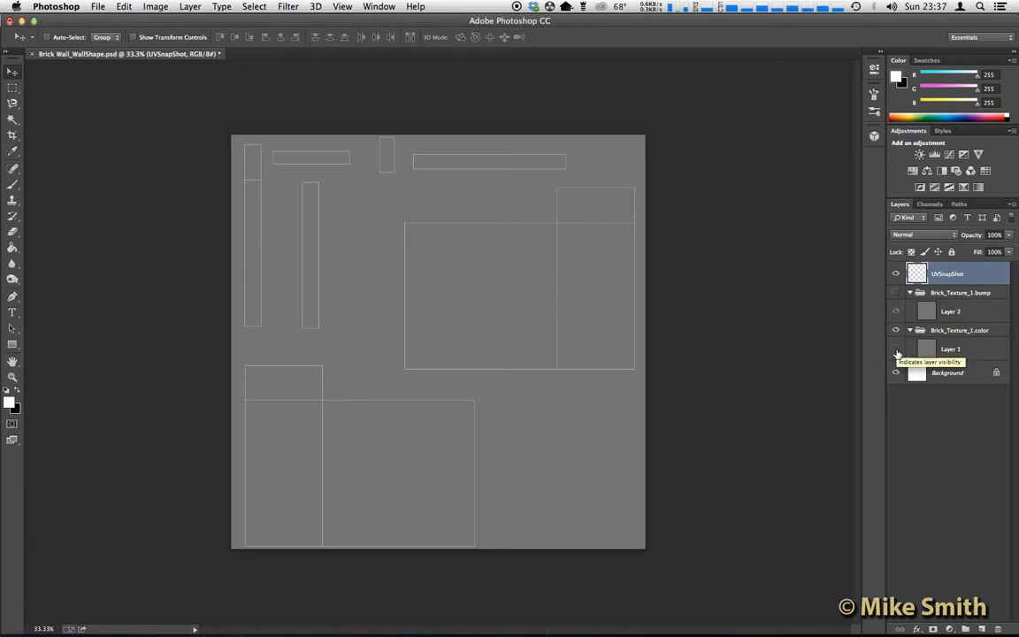
{"action": "left_click", "coordinate": [895, 349]}
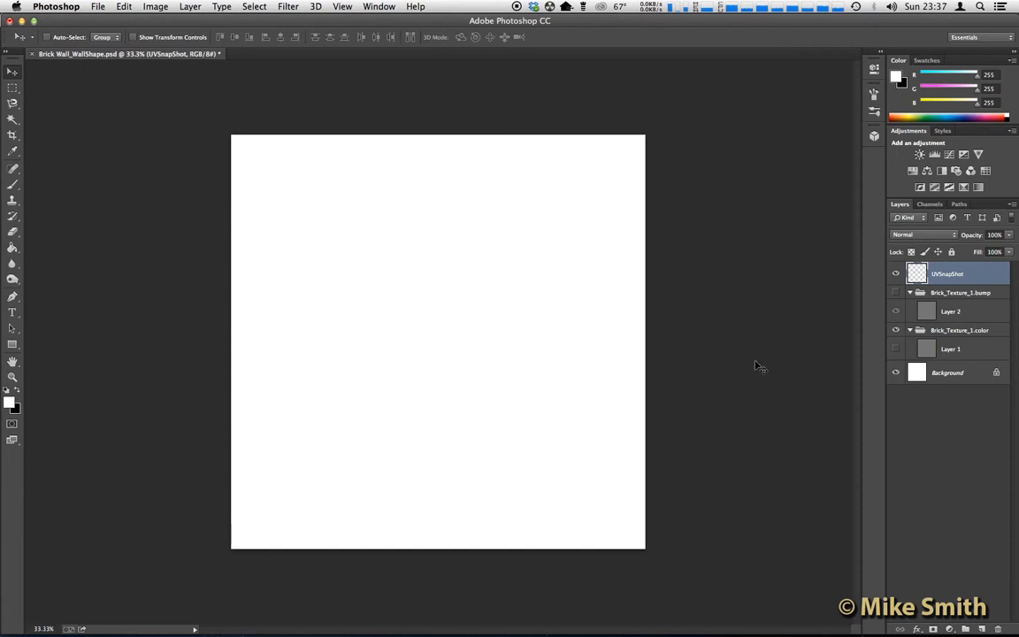
{"action": "left_click", "coordinate": [895, 349]}
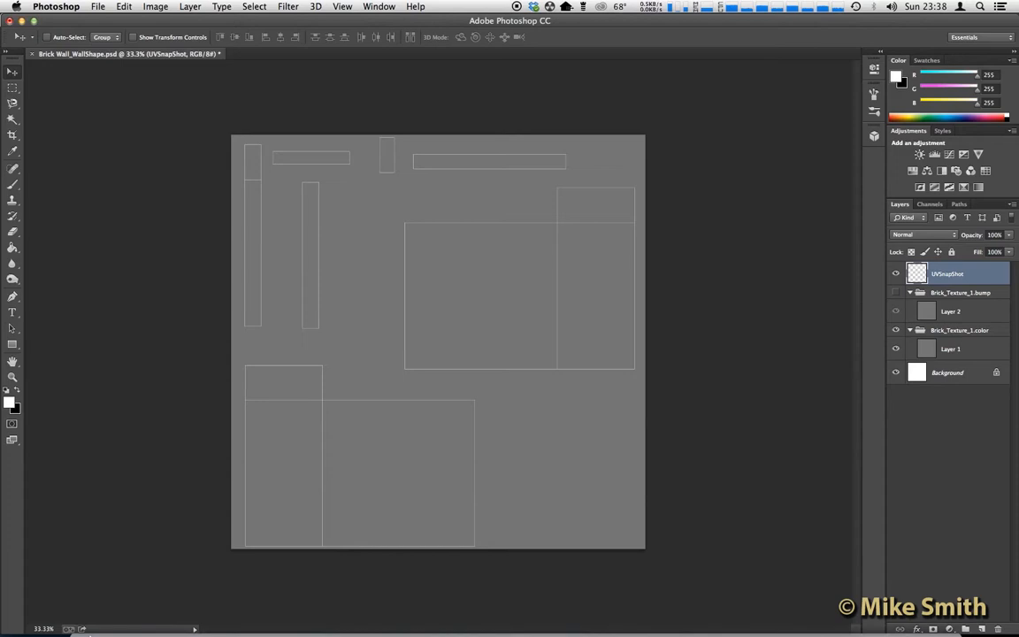
Open the brick texture 1 image from the Texturing Tutorial's Original Texture Files folder on the Desktop in Photoshop.
{"action": "left_click", "coordinate": [86, 622]}
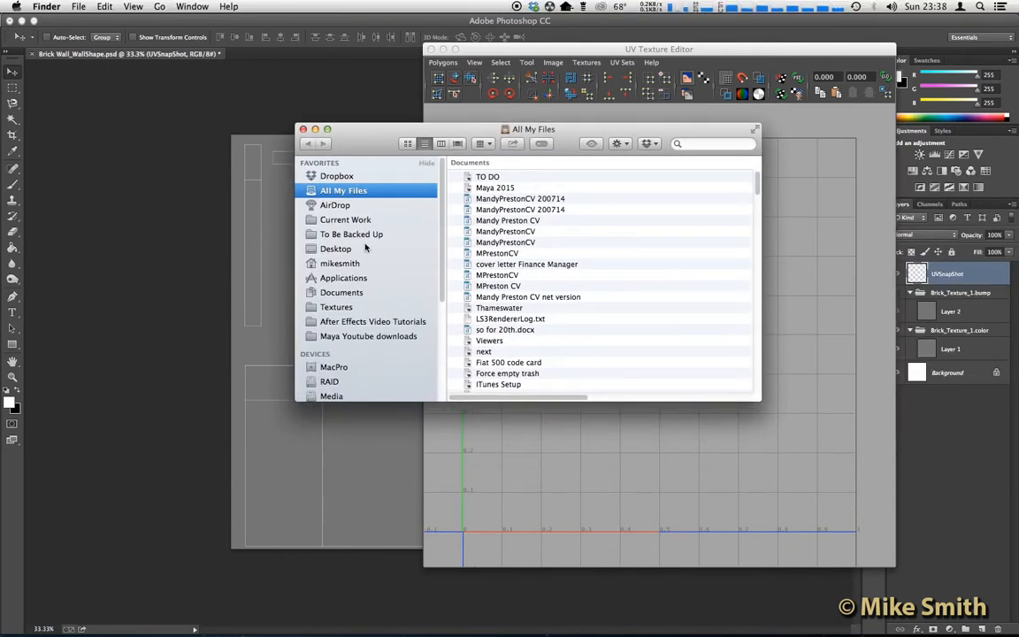
{"action": "left_click", "coordinate": [350, 250]}
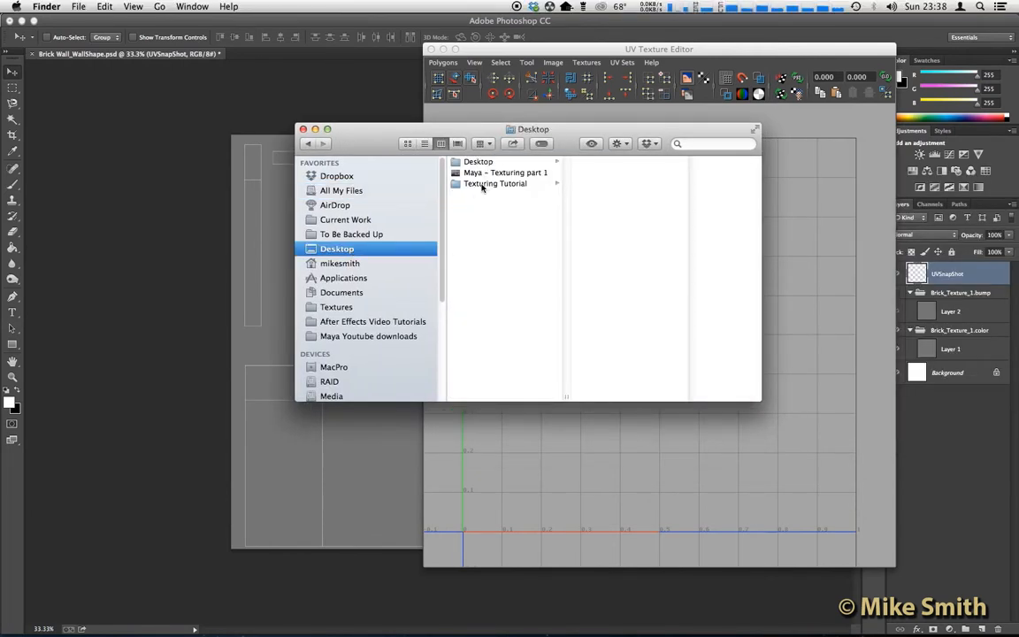
{"action": "left_click", "coordinate": [482, 186]}
{"action": "left_click", "coordinate": [620, 173]}
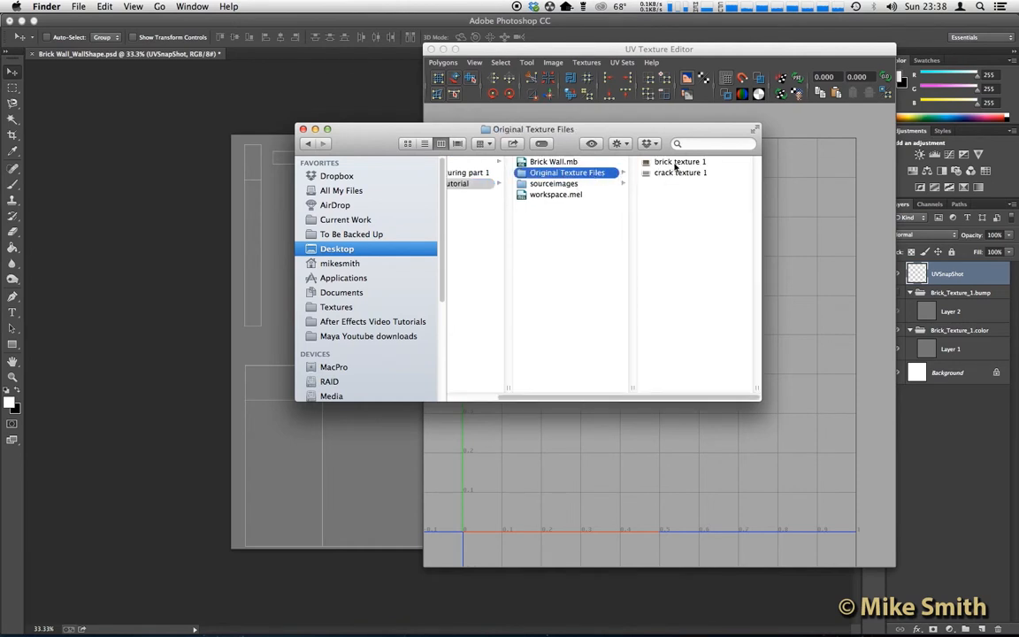
{"action": "left_click", "coordinate": [663, 163]}
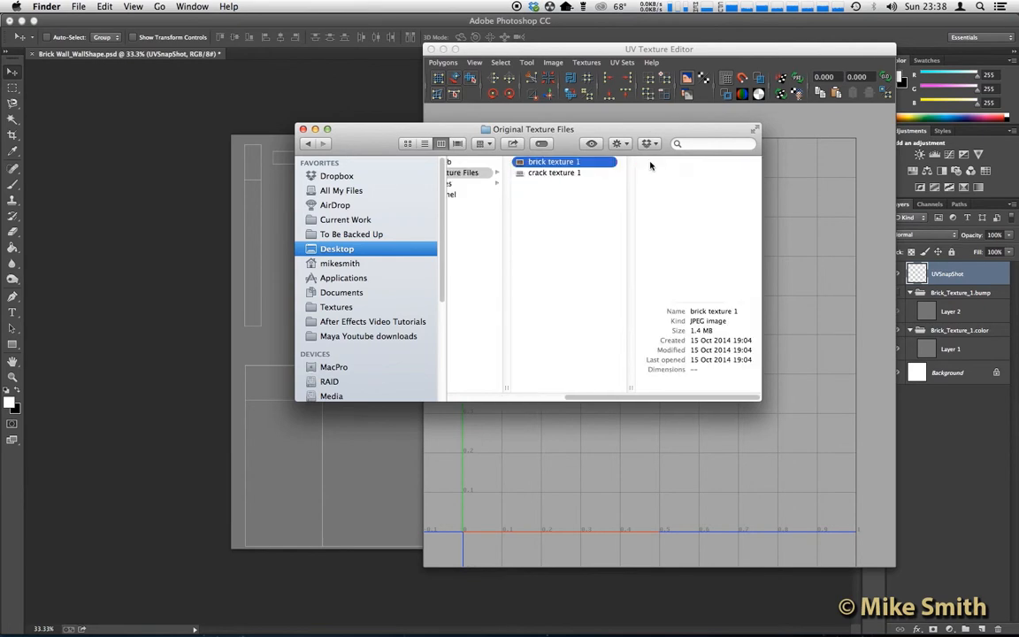
{"action": "left_click_drag", "start_coordinate": [506, 177], "coordinate": [303, 624]}
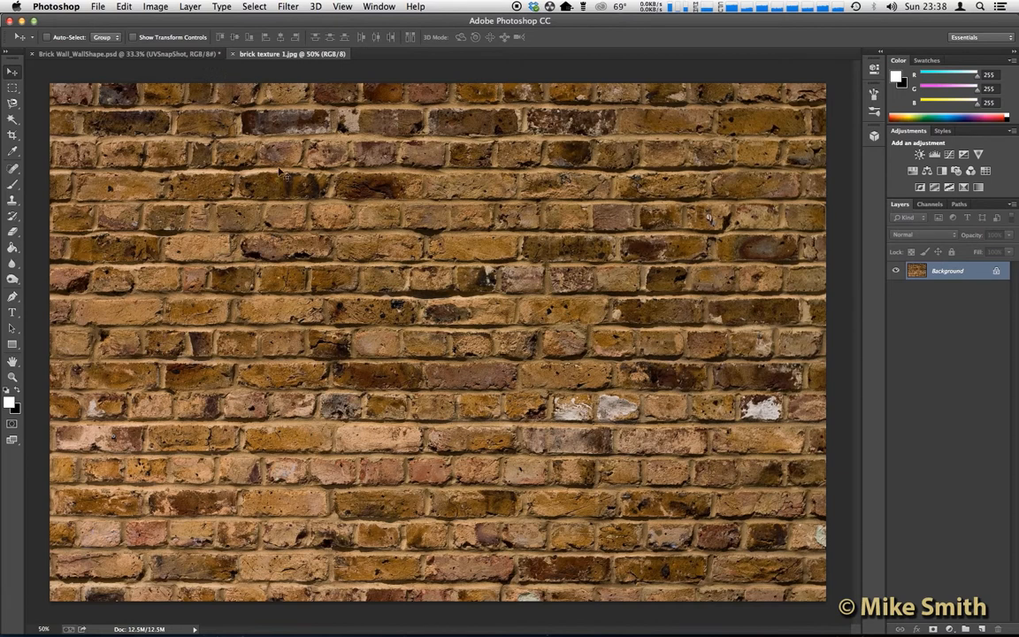
Float the brick texture 1 image in its own window and copy it into Brick Wall_WallShape.psd as a new layer.
{"action": "left_click_drag", "start_coordinate": [283, 54], "coordinate": [341, 122]}
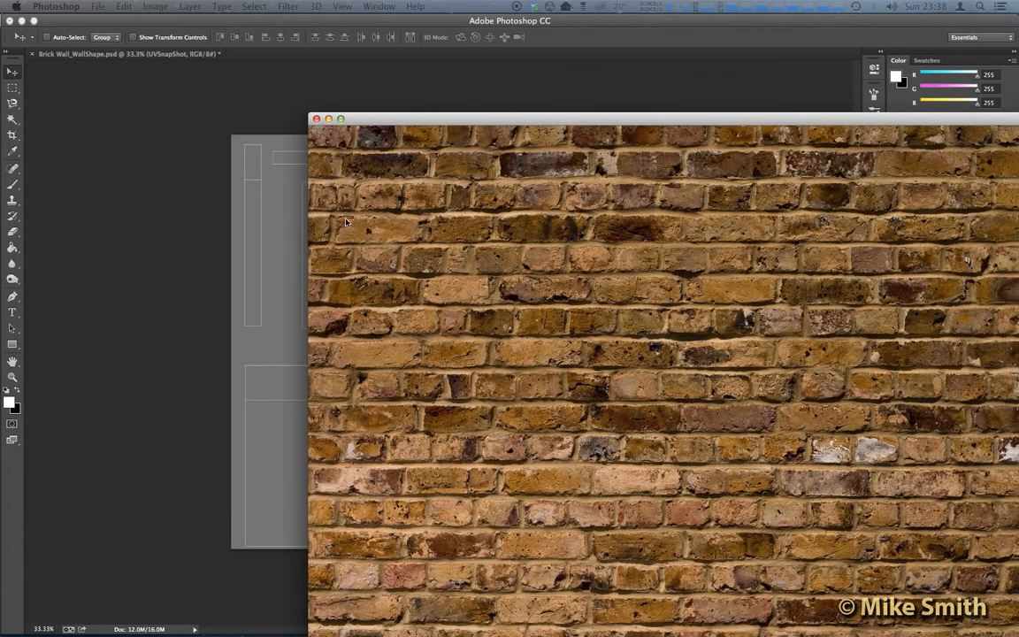
{"action": "left_click_drag", "start_coordinate": [359, 122], "coordinate": [457, 105]}
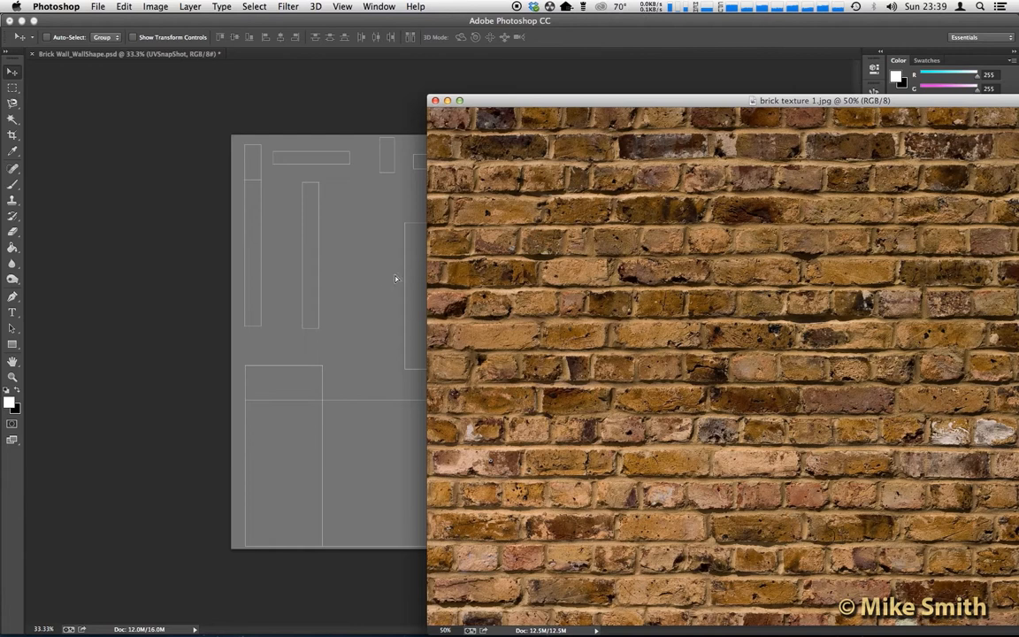
{"action": "left_click", "coordinate": [351, 283]}
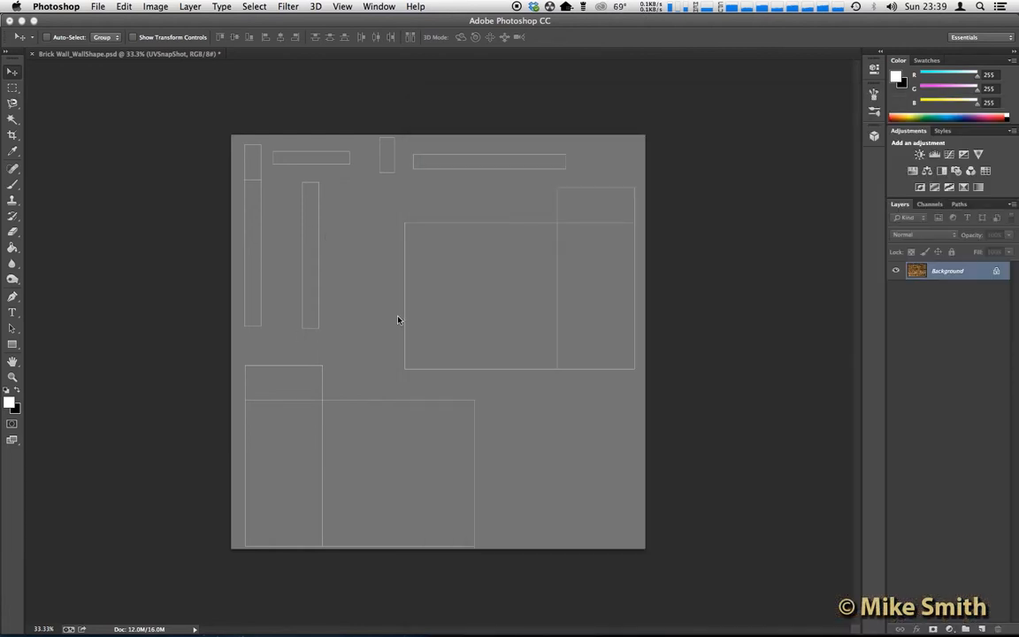
{"action": "key", "text": "cmd+v"}
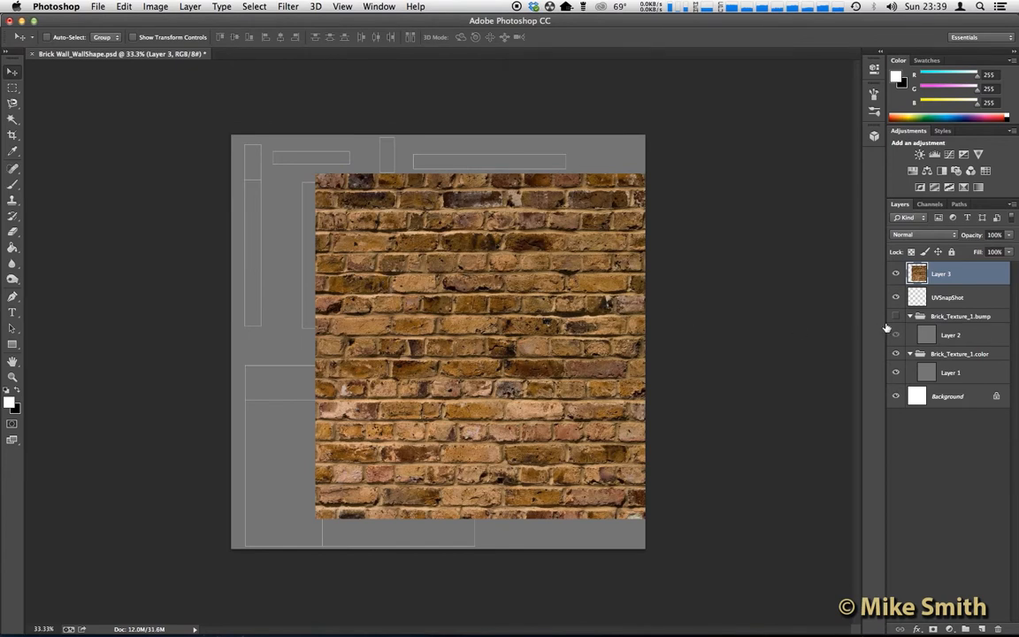
Rename the brick image layer as Brick 1 and move it into the Brick_Texture_1.color group above Layer 1.
{"action": "double_click", "coordinate": [943, 275]}
{"action": "type", "text": "Brick 1"}
{"action": "key", "text": "Return"}
{"action": "left_click_drag", "start_coordinate": [917, 275], "coordinate": [963, 355]}
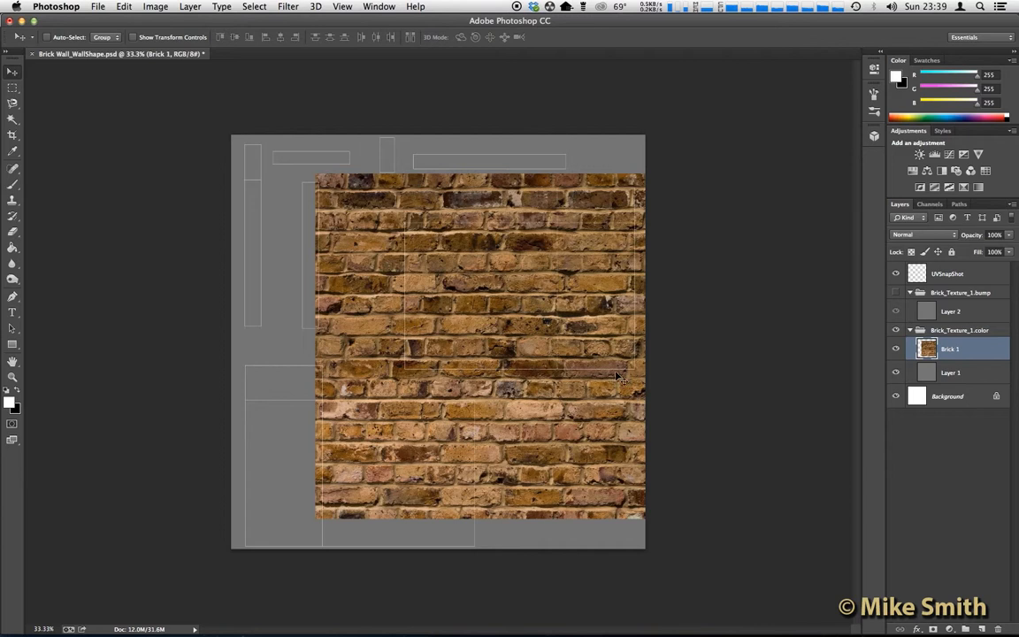
Move the Brick 1 layer down over the large UV shell in the canvas's lower-left corner.
{"action": "key", "text": "super+equal"}
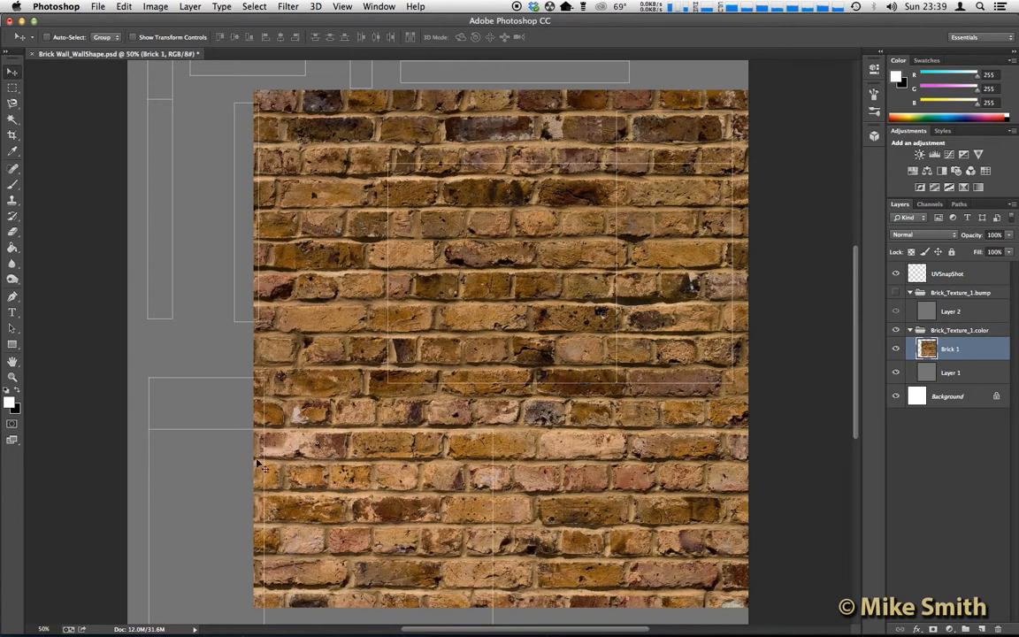
{"action": "left_click_drag", "start_coordinate": [267, 466], "coordinate": [358, 419]}
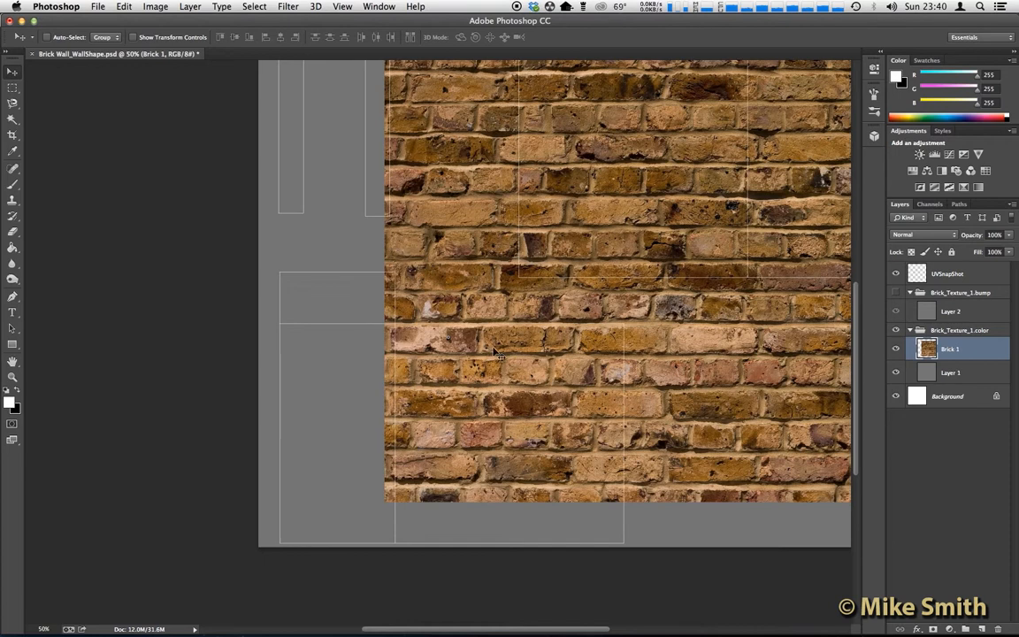
{"action": "left_click_drag", "start_coordinate": [497, 354], "coordinate": [399, 403]}
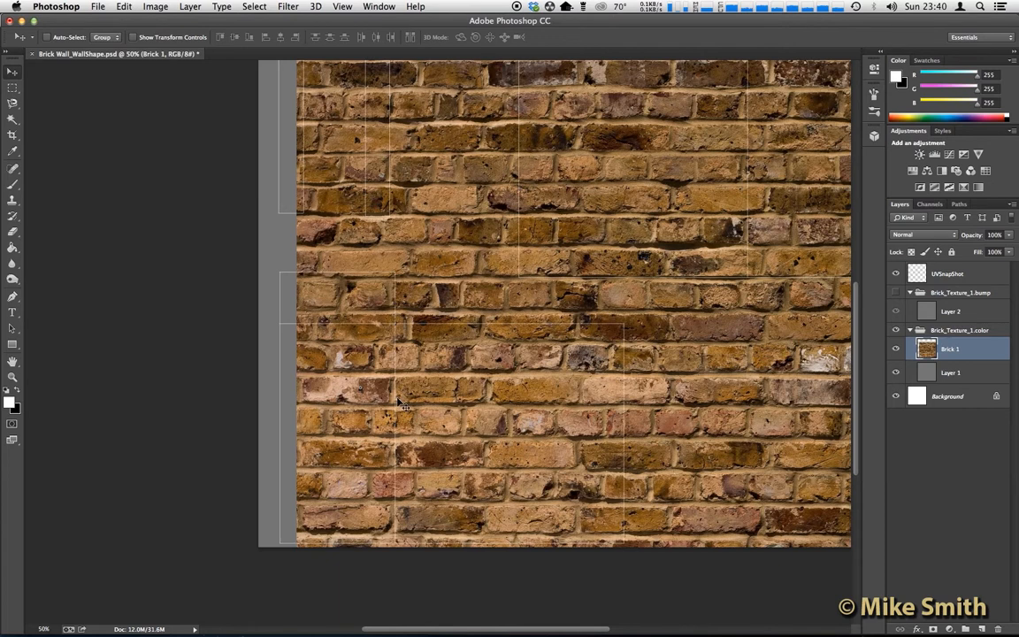
Free-transform the Brick 1 layer proportionally to about 57.7% and position it to cover the lower-left wall UV shell.
{"action": "left_click", "coordinate": [123, 7]}
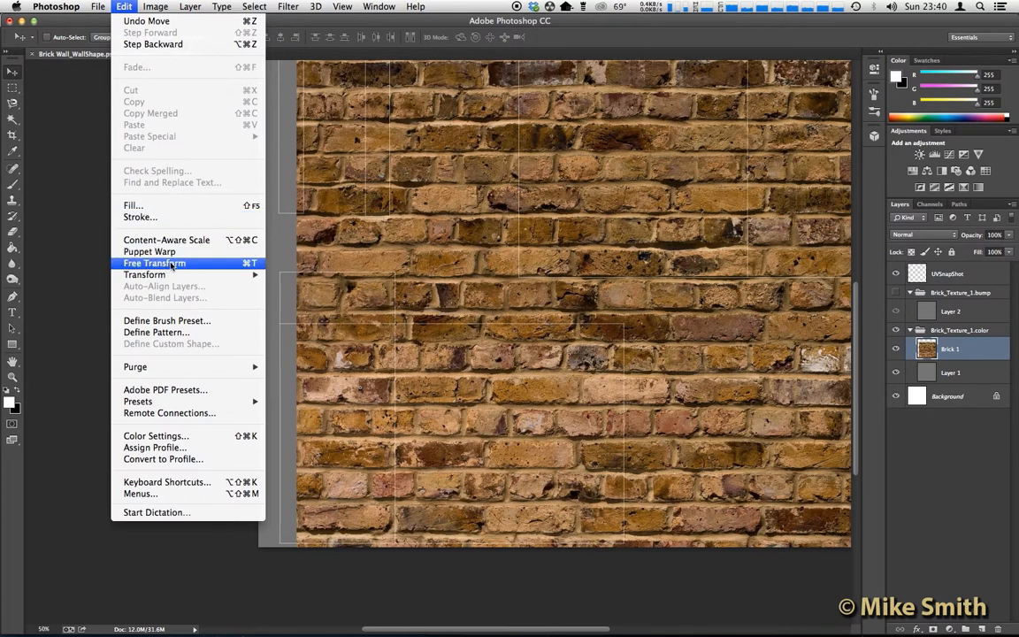
{"action": "left_click", "coordinate": [251, 265]}
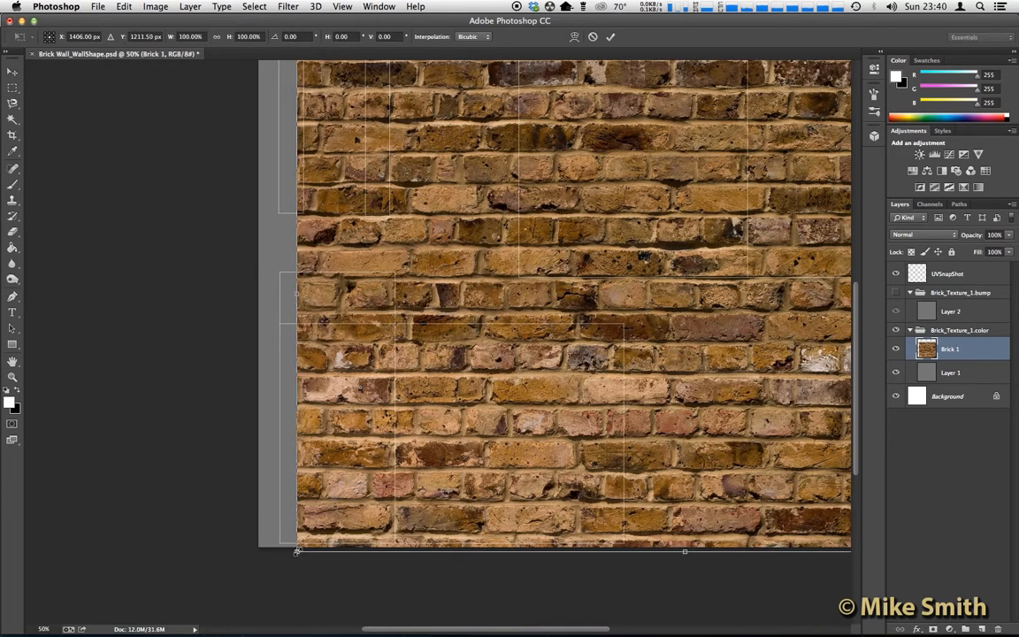
{"action": "left_click_drag", "start_coordinate": [297, 551], "coordinate": [464, 303]}
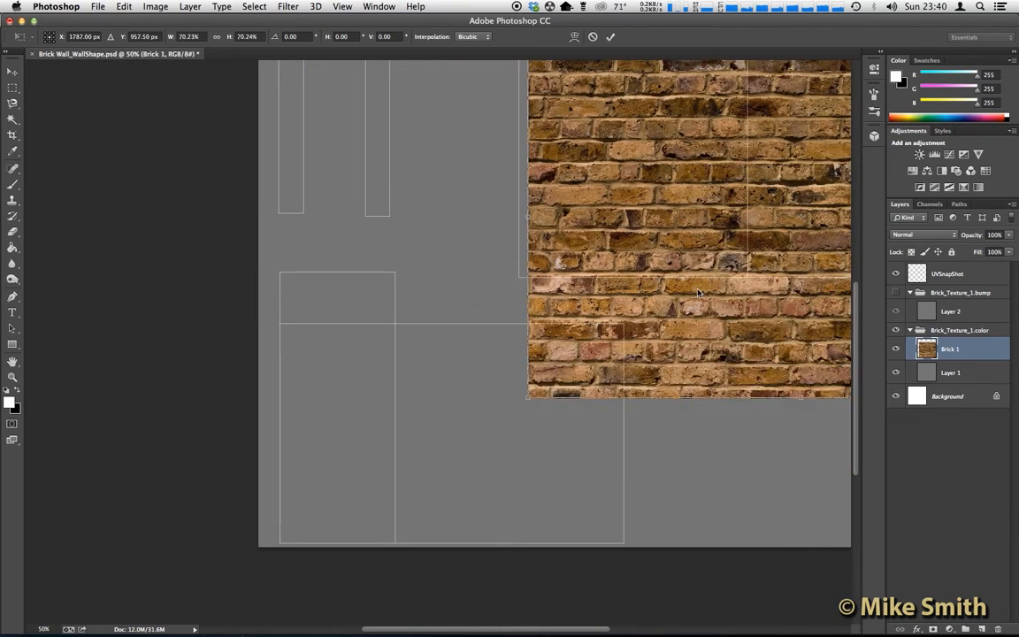
{"action": "left_click_drag", "start_coordinate": [469, 371], "coordinate": [413, 457]}
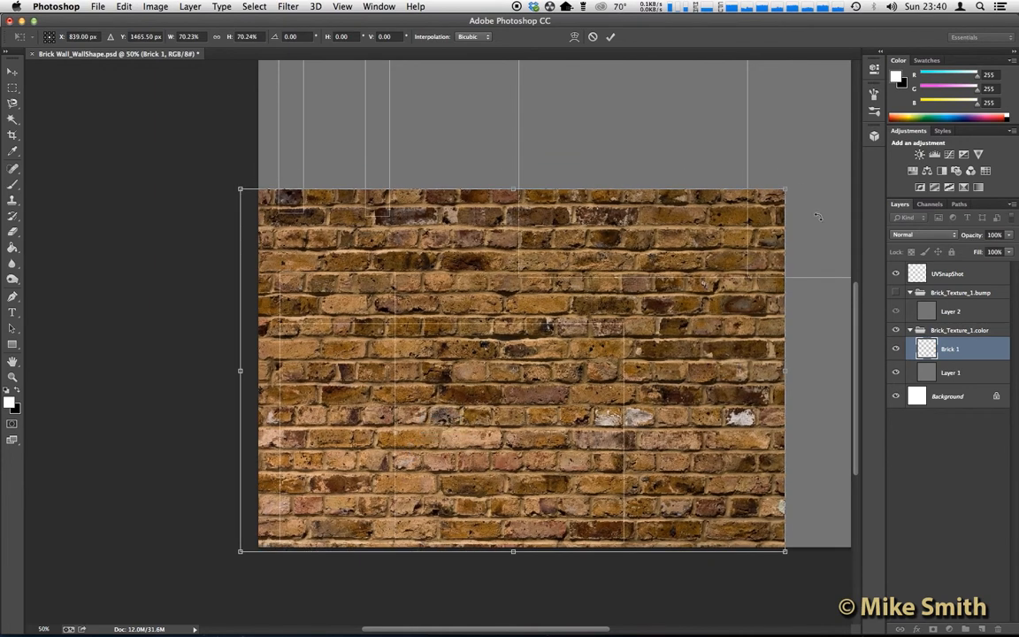
{"action": "left_click_drag", "start_coordinate": [787, 188], "coordinate": [712, 260]}
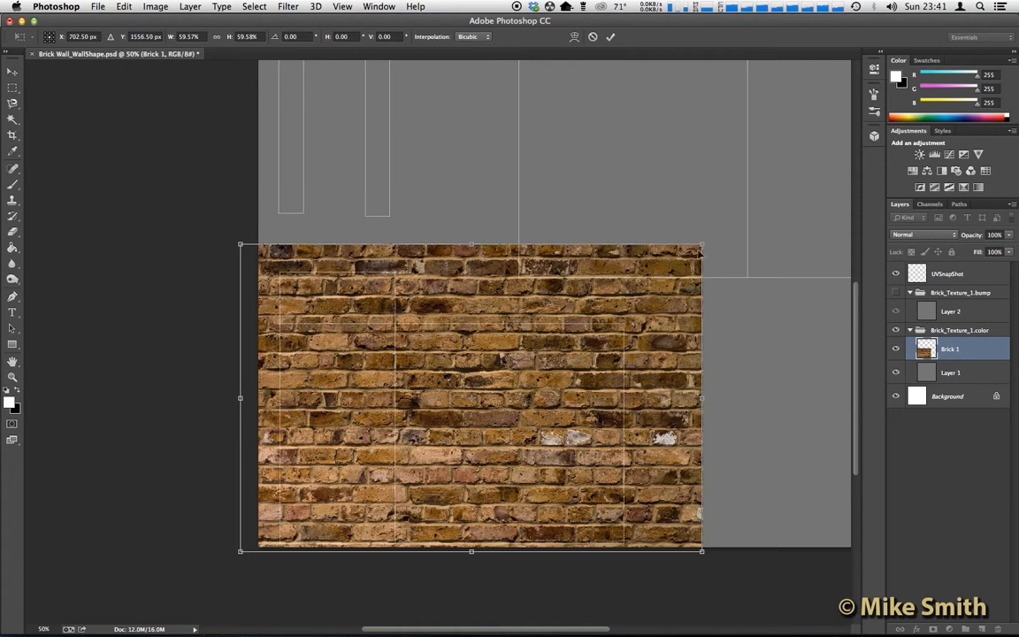
{"action": "left_click_drag", "start_coordinate": [703, 245], "coordinate": [688, 254]}
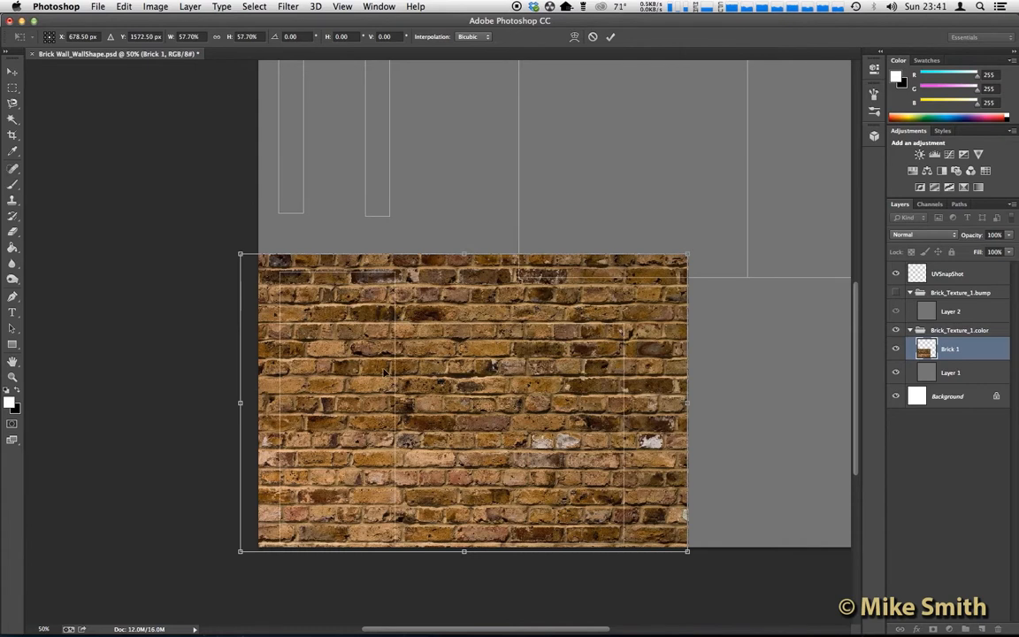
{"action": "key", "text": "Return"}
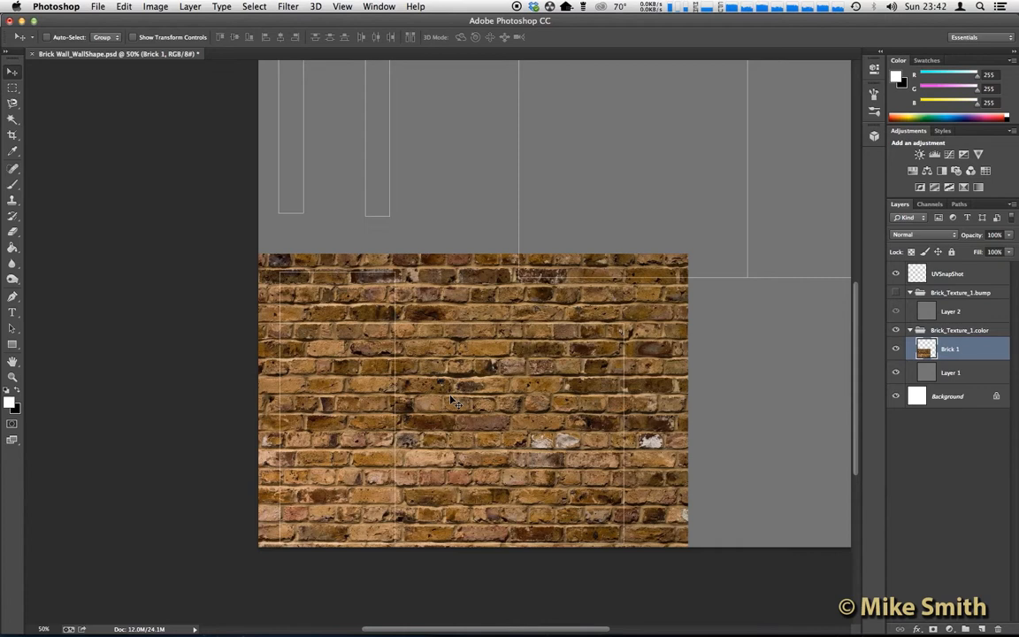
Open the crack texture 1 image from the Original Texture Files folder in Photoshop.
{"action": "mouse_move", "coordinate": [76, 633]}
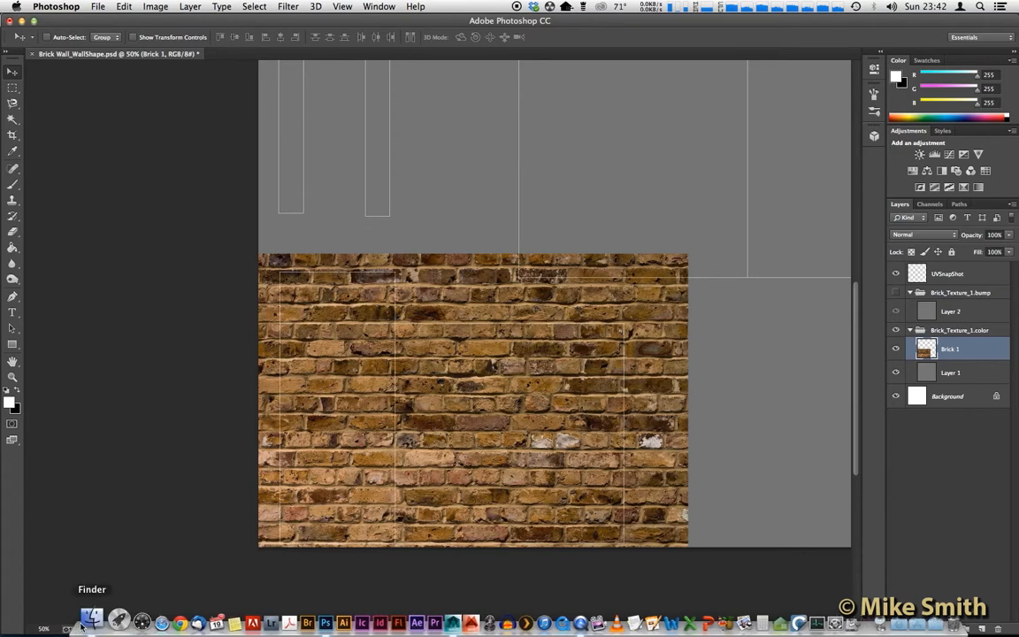
{"action": "left_click", "coordinate": [86, 621]}
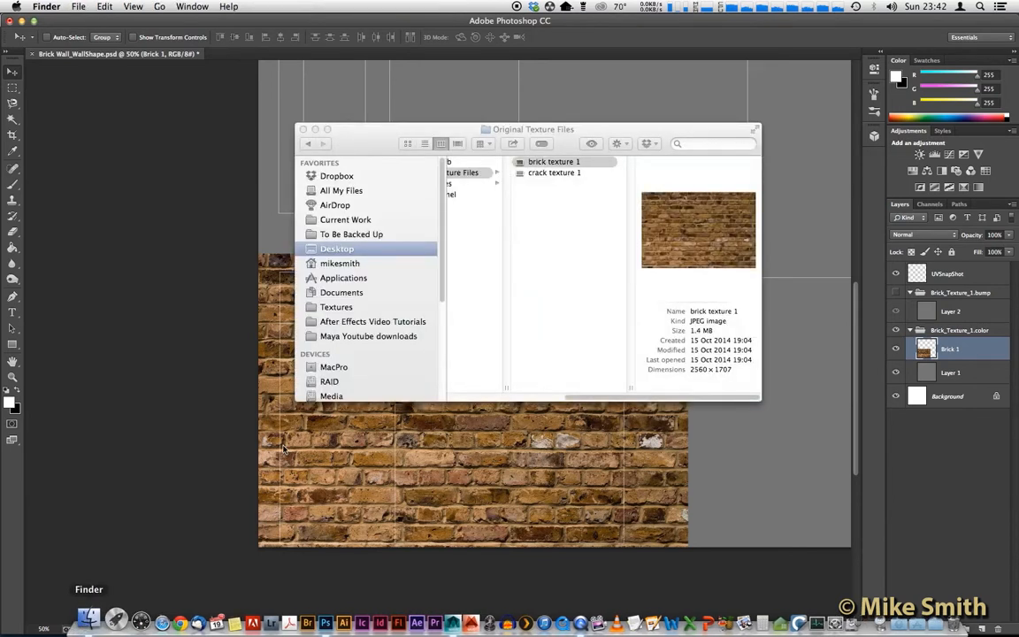
{"action": "left_click", "coordinate": [573, 174]}
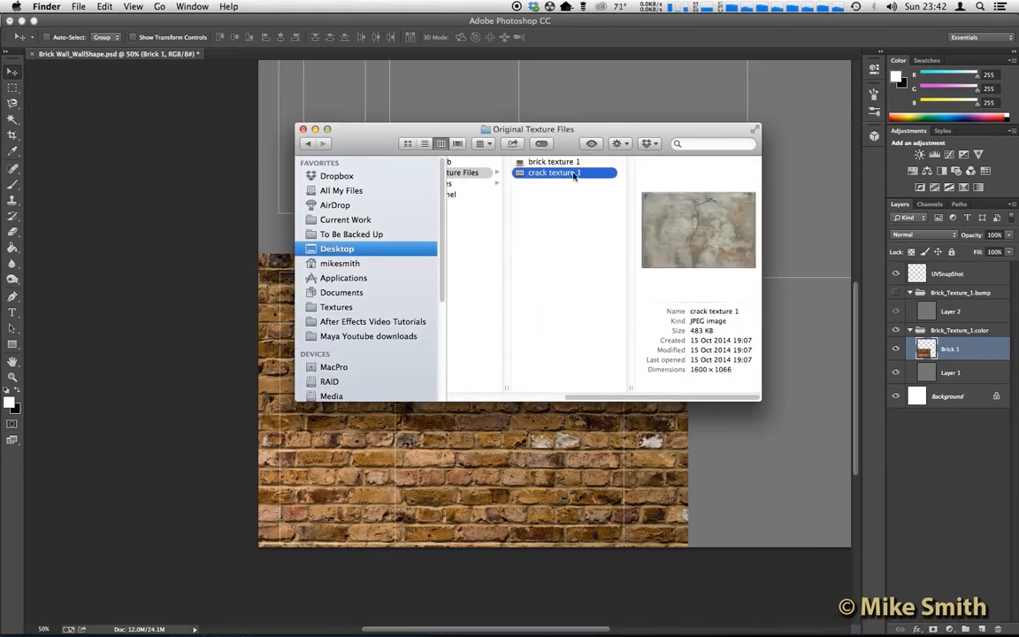
{"action": "left_click_drag", "start_coordinate": [519, 176], "coordinate": [306, 625]}
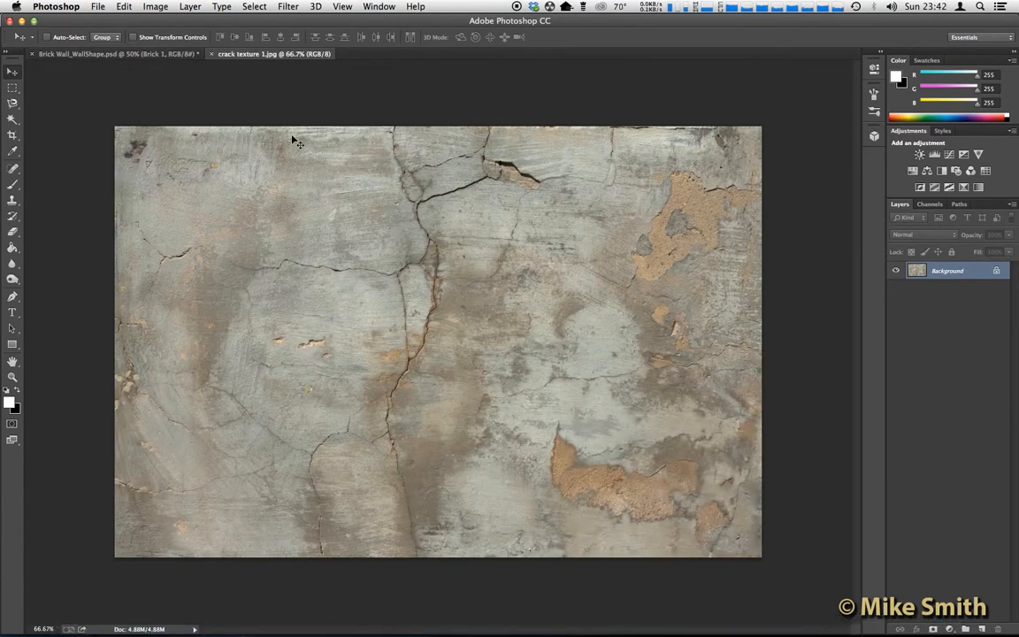
Float the crack texture 1 image in its own window and copy it into Brick Wall_WallShape.psd above the Brick 1 layer.
{"action": "left_click_drag", "start_coordinate": [270, 54], "coordinate": [450, 115]}
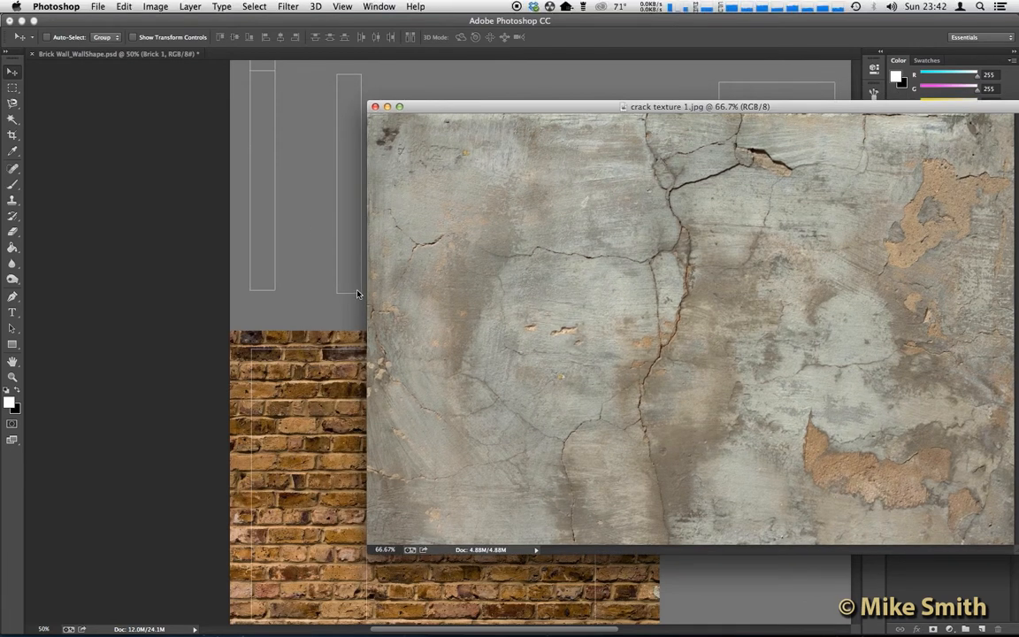
{"action": "left_click_drag", "start_coordinate": [357, 294], "coordinate": [378, 297]}
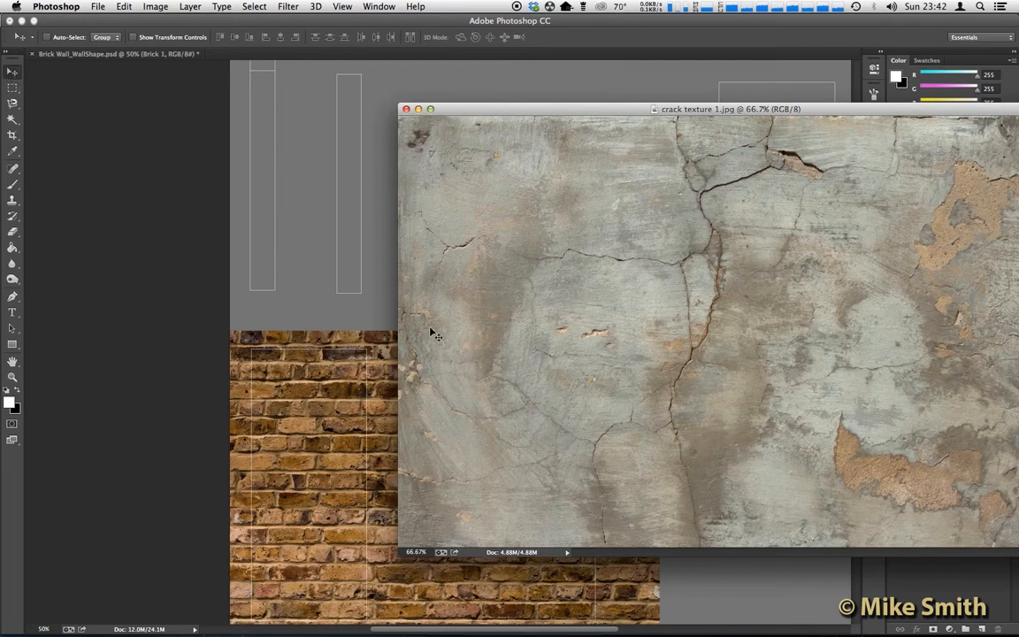
{"action": "left_click", "coordinate": [342, 326]}
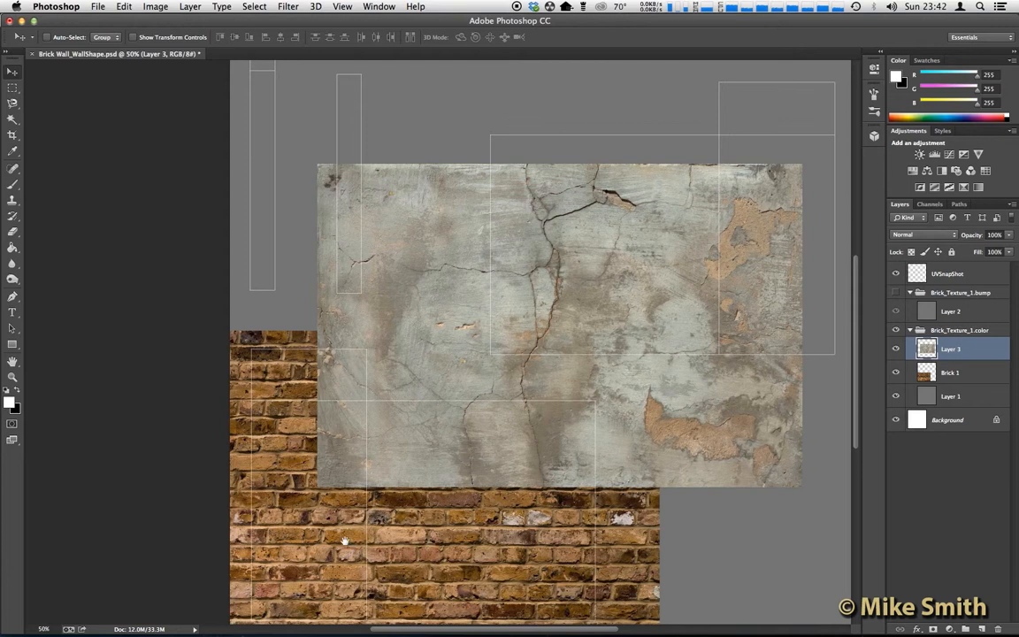
Move the crack image over the lower-left wall UV shell and scale it proportionally to about 91.9% so it covers the shell.
{"action": "scroll", "coordinate": [364, 442], "scroll_direction": "down", "scroll_amount": 5}
{"action": "scroll", "coordinate": [364, 443], "scroll_direction": "down", "scroll_amount": 1}
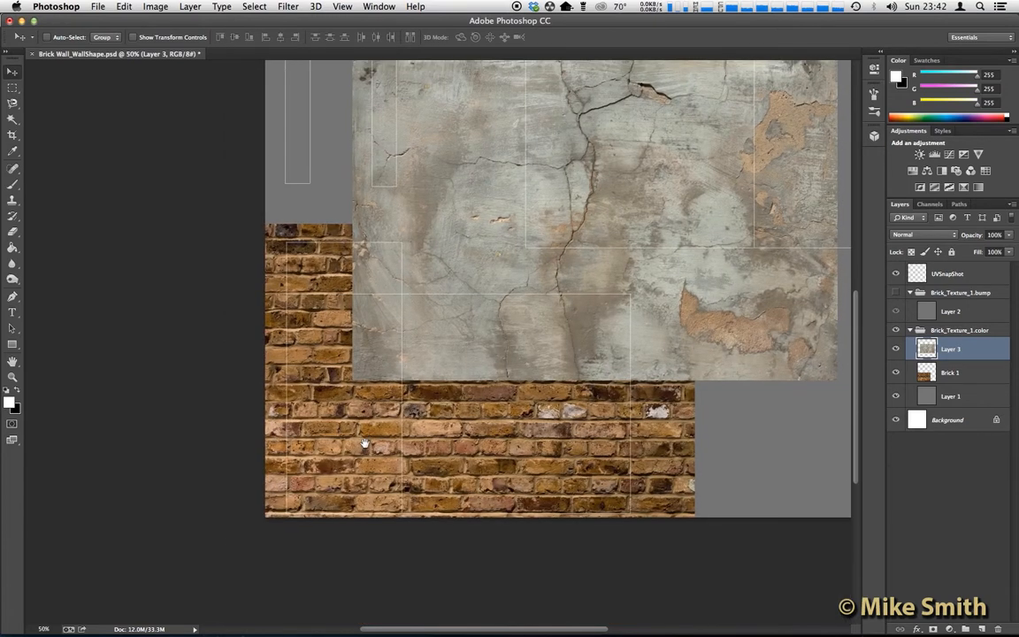
{"action": "left_click_drag", "start_coordinate": [438, 239], "coordinate": [421, 319]}
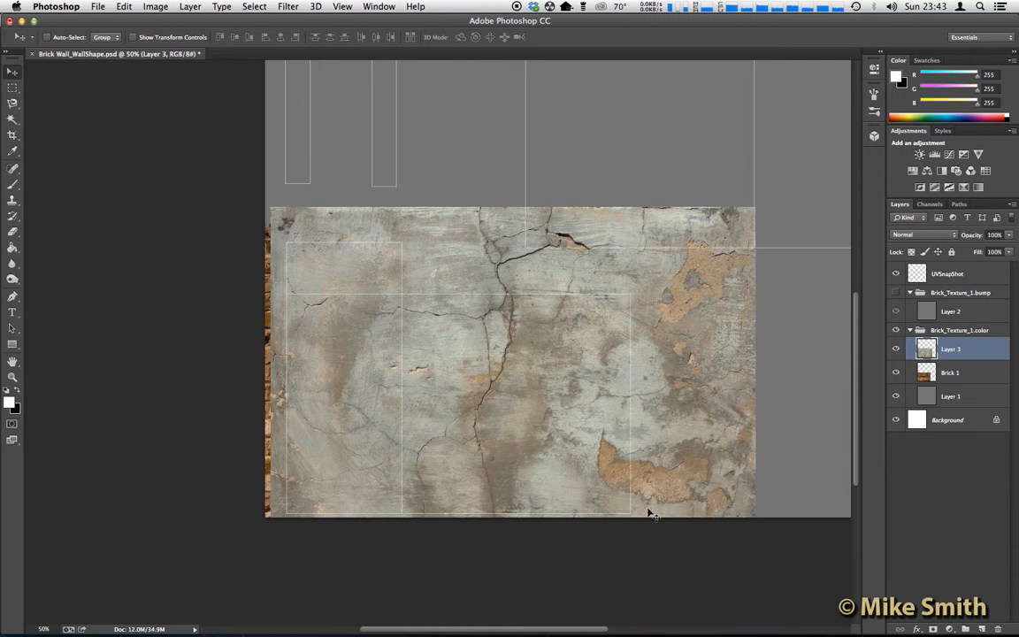
{"action": "key", "text": "super+t"}
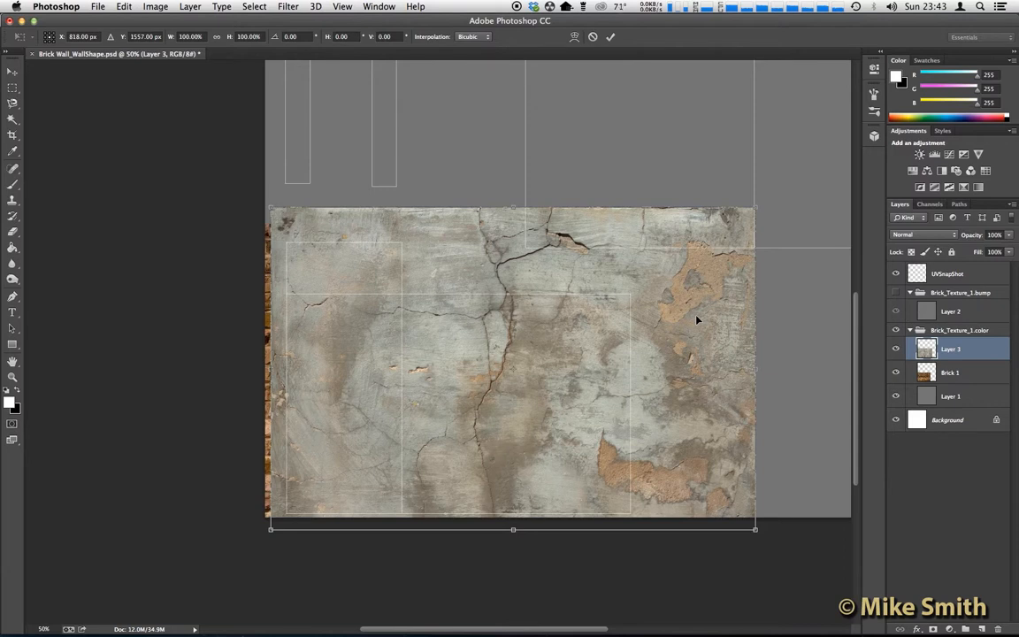
{"action": "left_click_drag", "start_coordinate": [755, 207], "coordinate": [719, 236]}
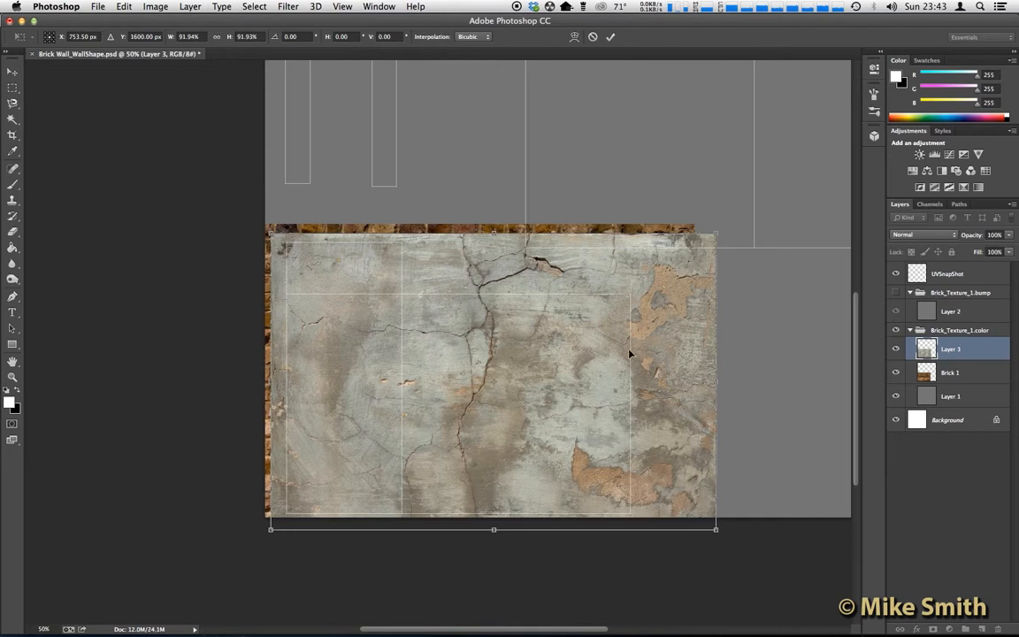
{"action": "left_click_drag", "start_coordinate": [587, 355], "coordinate": [536, 358]}
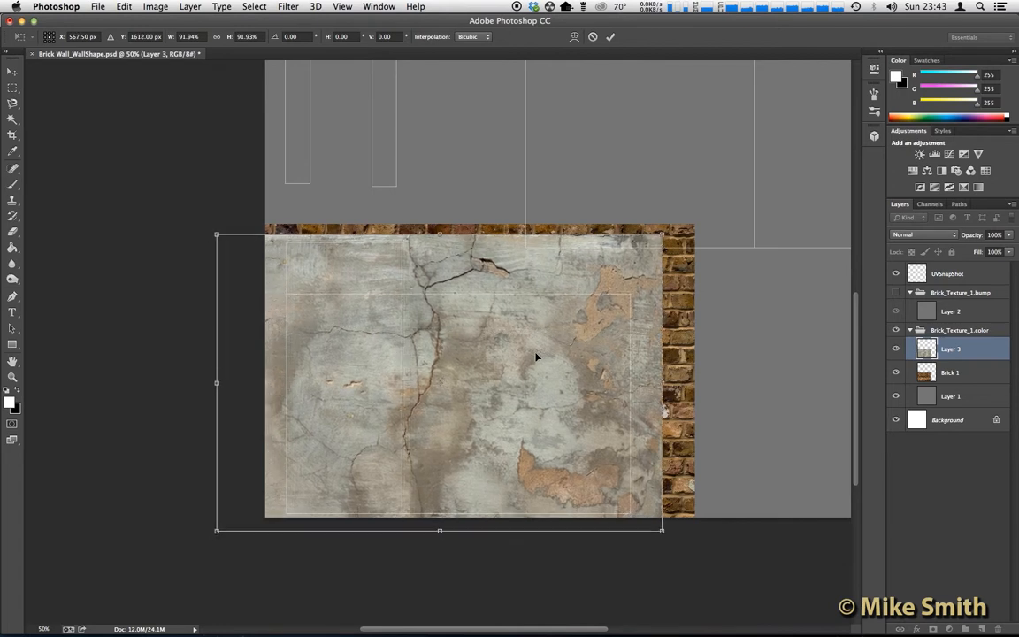
{"action": "key", "text": "Return"}
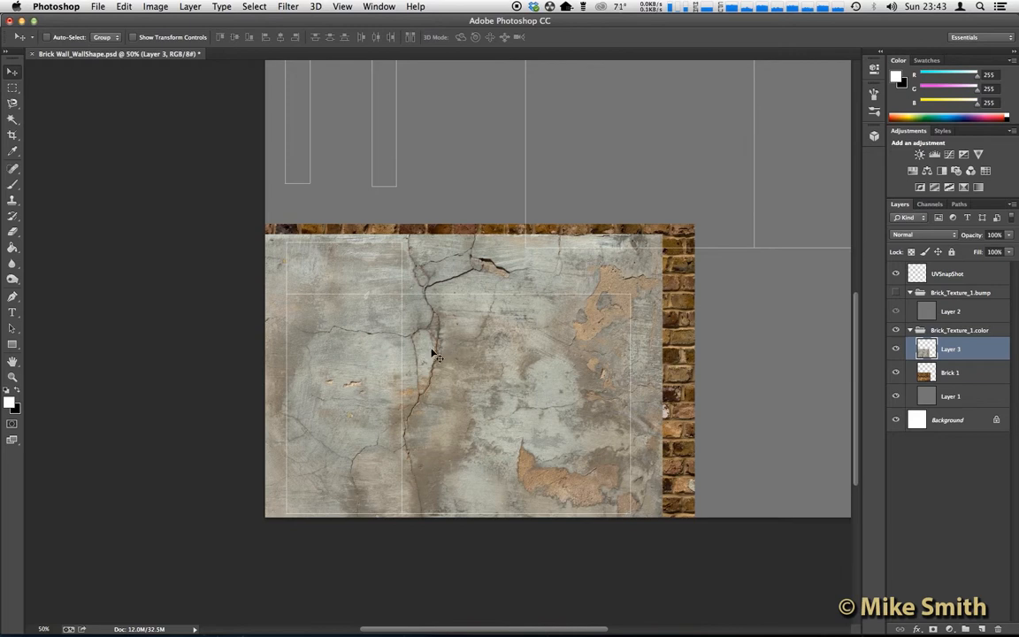
Rename Layer 3 as Crack texture and set its blending mode to Overlay.
{"action": "double_click", "coordinate": [950, 350]}
{"action": "type", "text": "Crack texture"}
{"action": "key", "text": "Return"}
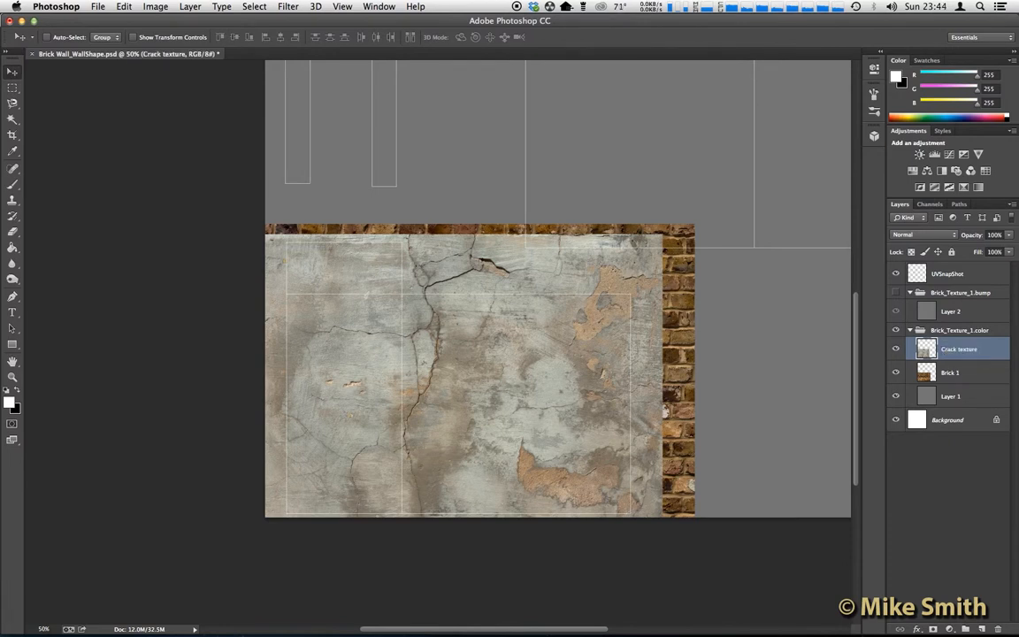
{"action": "left_click", "coordinate": [925, 236]}
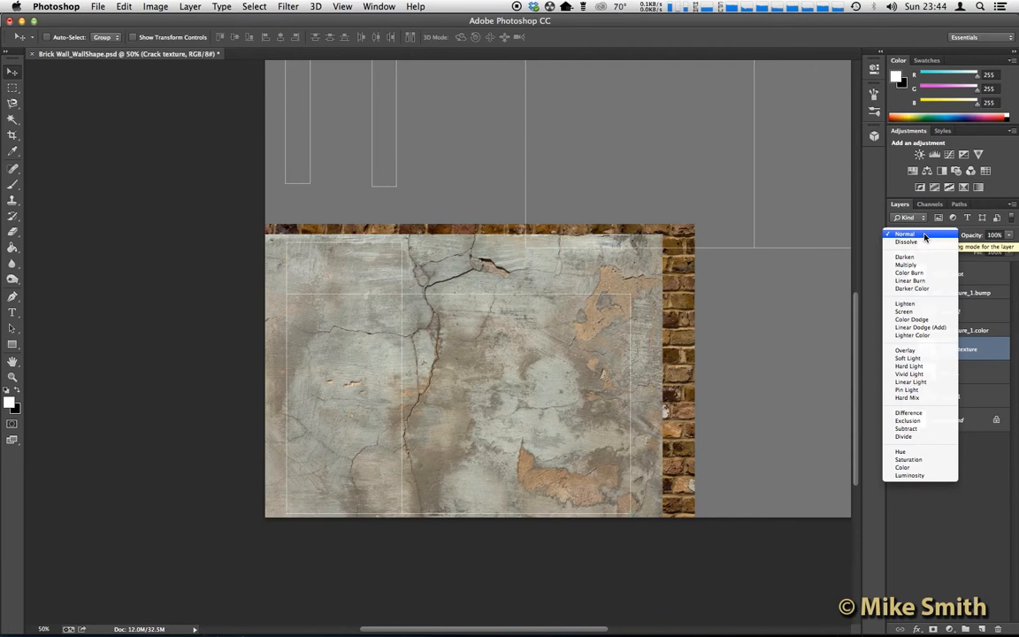
{"action": "left_click", "coordinate": [911, 350]}
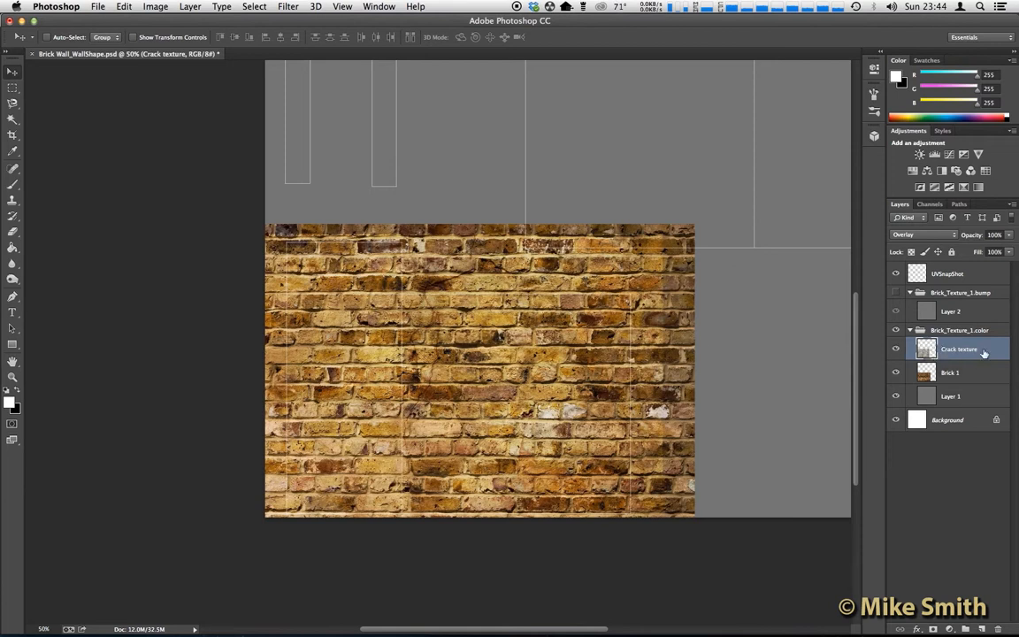
Adjust the Crack texture layer's Levels with a black input of 90 and a white input of 208.
{"action": "left_click", "coordinate": [153, 6]}
{"action": "mouse_move", "coordinate": [189, 43]}
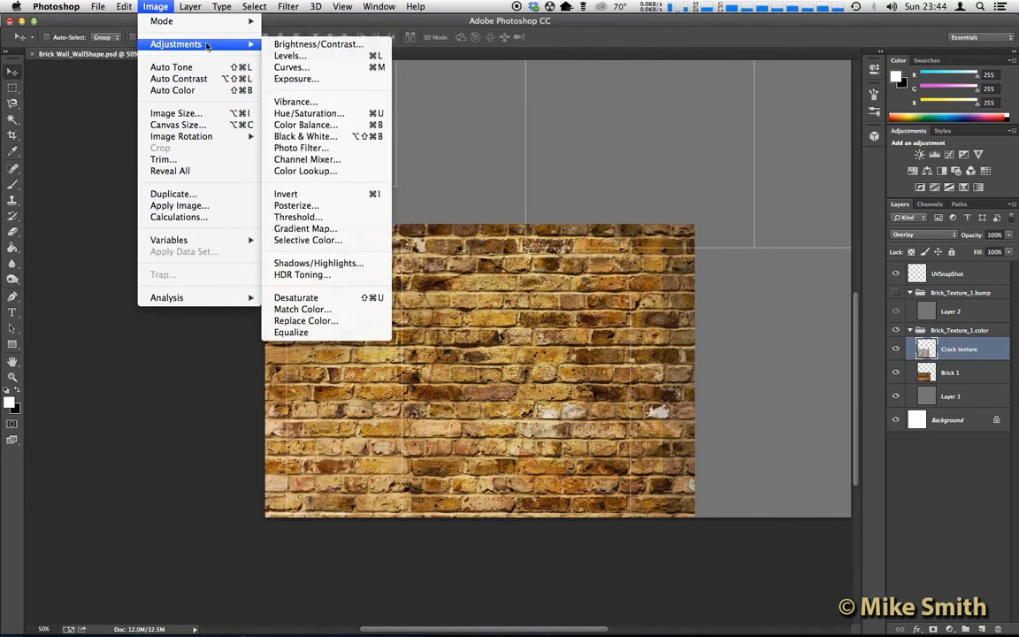
{"action": "left_click", "coordinate": [283, 57]}
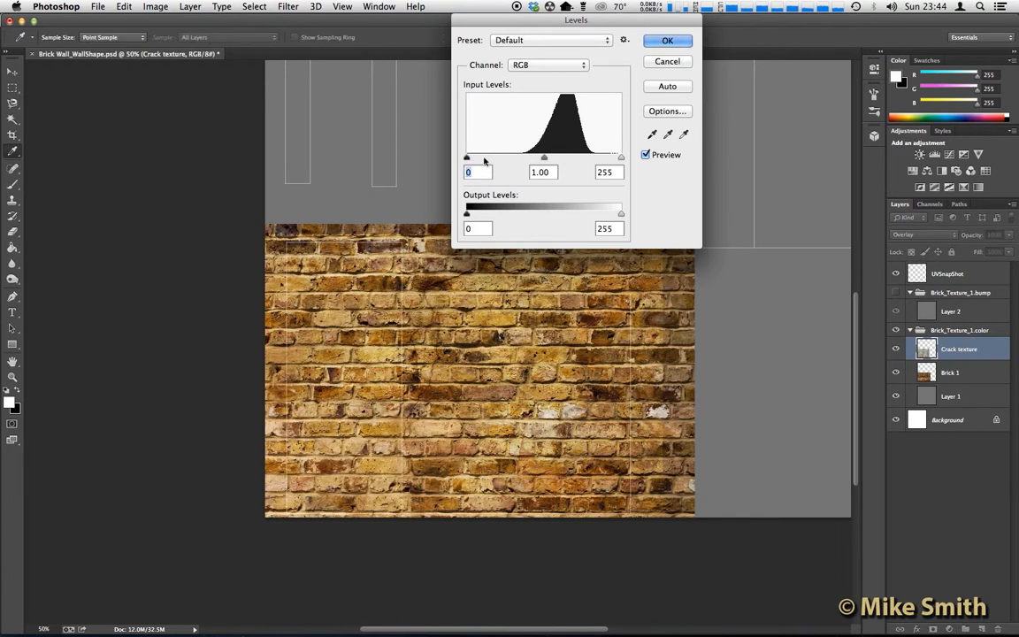
{"action": "left_click_drag", "start_coordinate": [469, 158], "coordinate": [537, 158]}
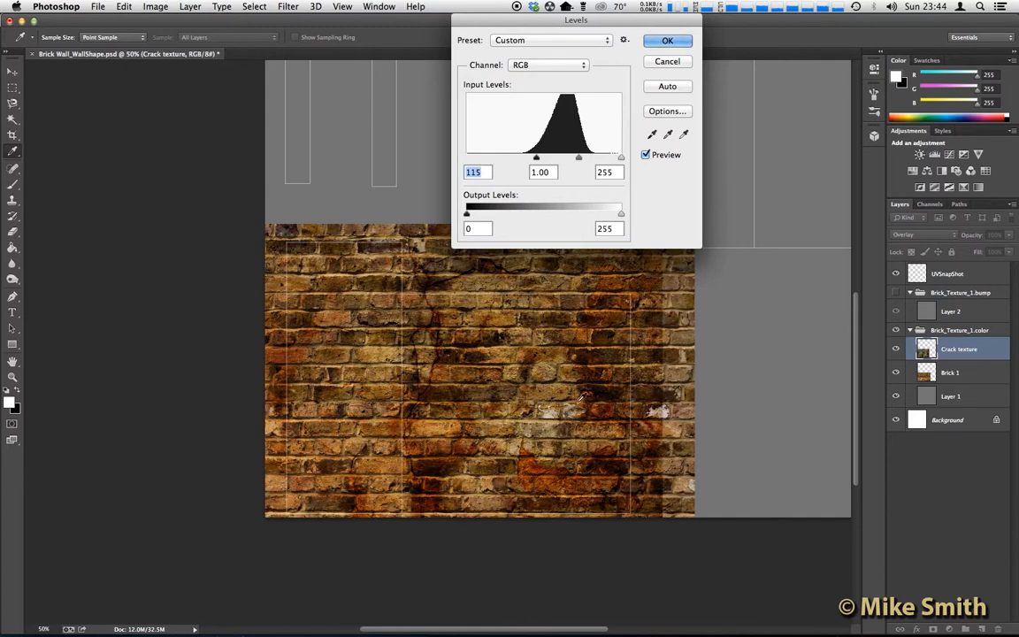
{"action": "left_click_drag", "start_coordinate": [621, 158], "coordinate": [591, 157]}
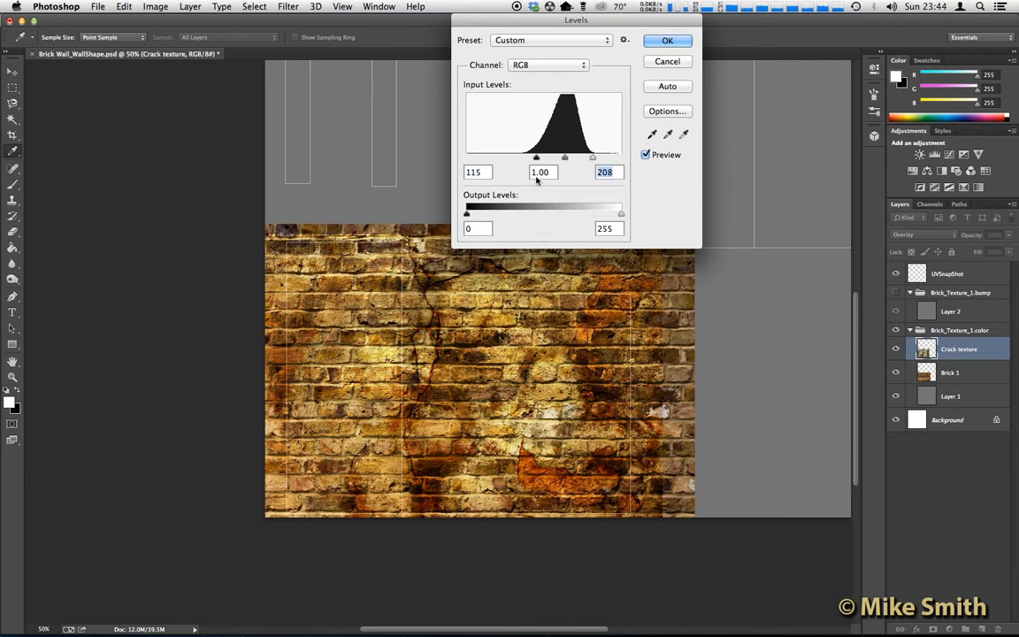
{"action": "left_click_drag", "start_coordinate": [533, 159], "coordinate": [521, 158]}
{"action": "left_click_drag", "start_coordinate": [450, 296], "coordinate": [521, 274]}
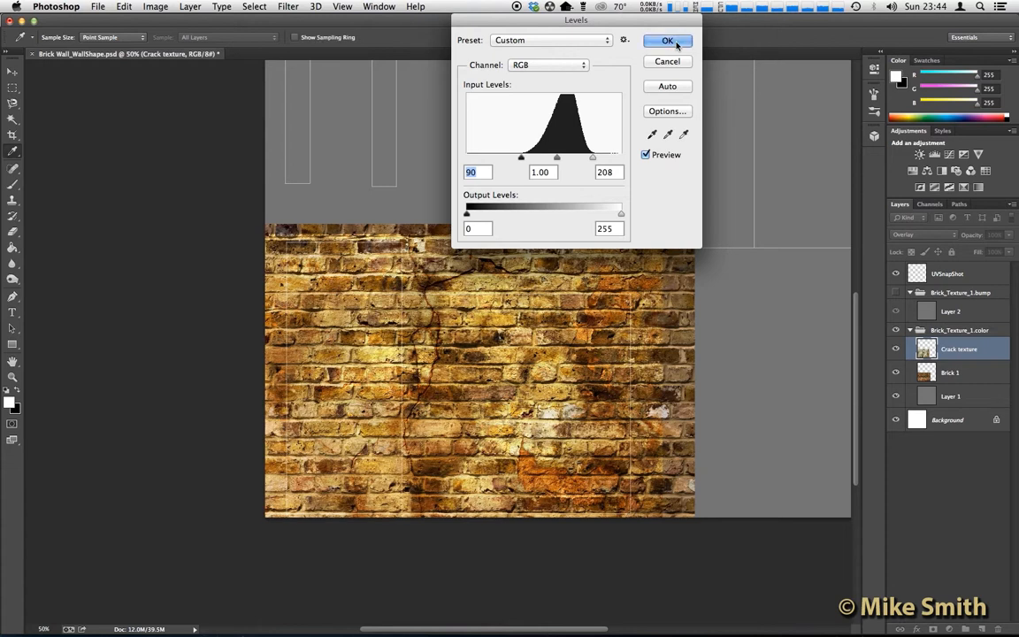
{"action": "left_click", "coordinate": [678, 44]}
{"action": "key", "text": "v"}
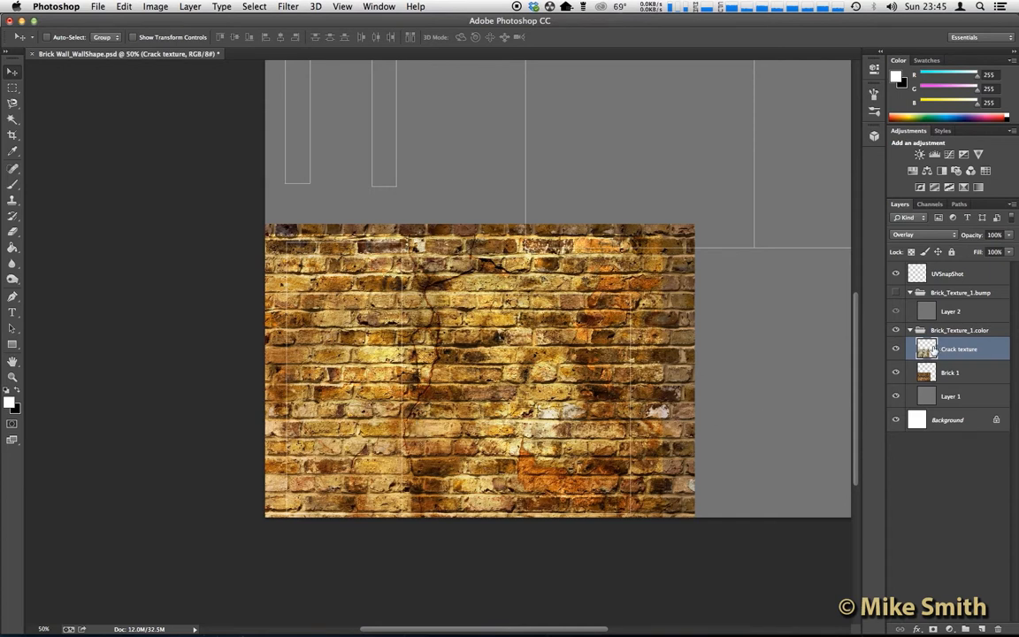
Merge the Crack texture layer down into the Brick 1 layer.
{"action": "left_click", "coordinate": [190, 7]}
{"action": "left_click", "coordinate": [191, 6]}
{"action": "left_click", "coordinate": [190, 6]}
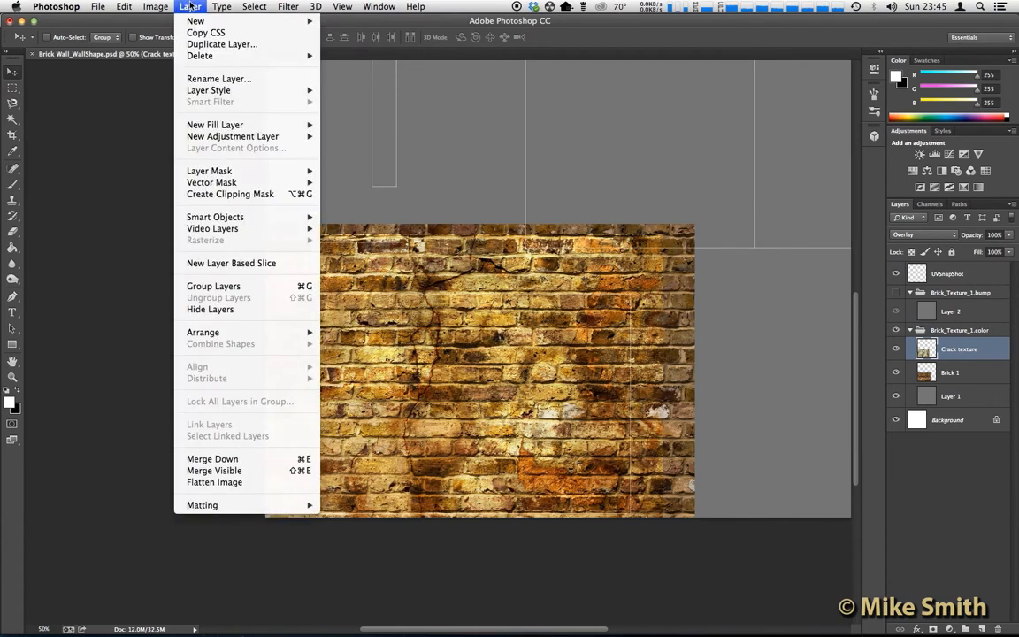
{"action": "left_click", "coordinate": [191, 6]}
{"action": "left_click", "coordinate": [190, 6]}
{"action": "left_click", "coordinate": [262, 461]}
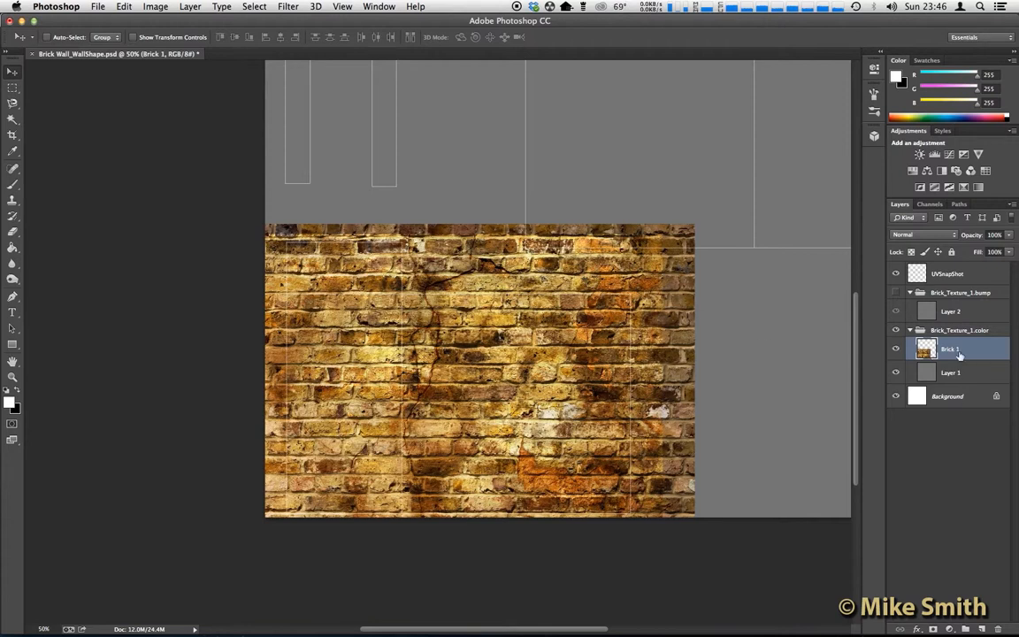
Add a layer mask to the Brick 1 layer and make the mask active for painting.
{"action": "left_click", "coordinate": [934, 628]}
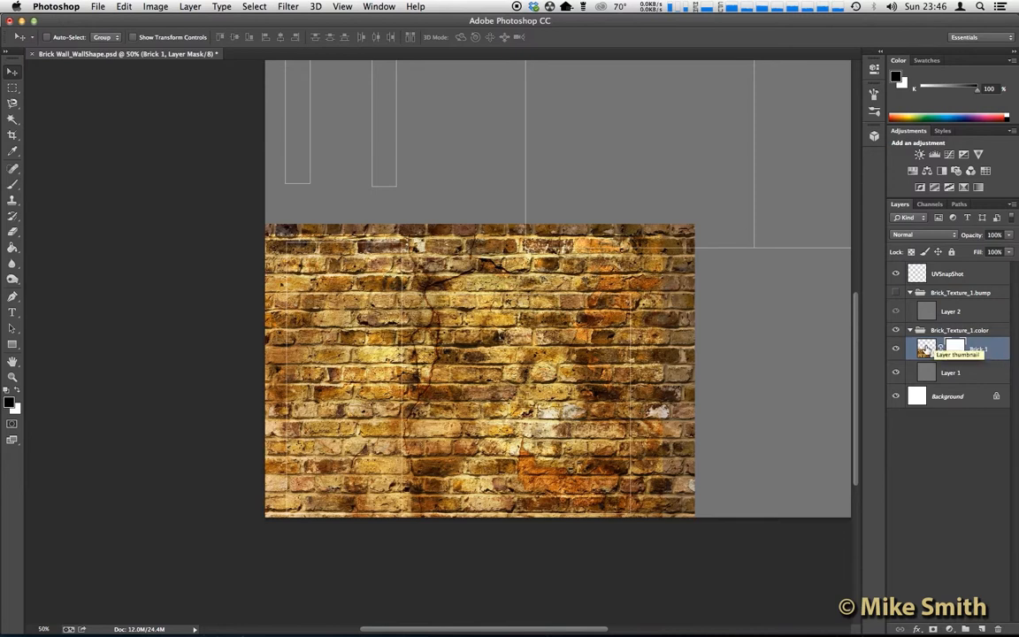
{"action": "left_click", "coordinate": [925, 350]}
{"action": "left_click", "coordinate": [955, 349]}
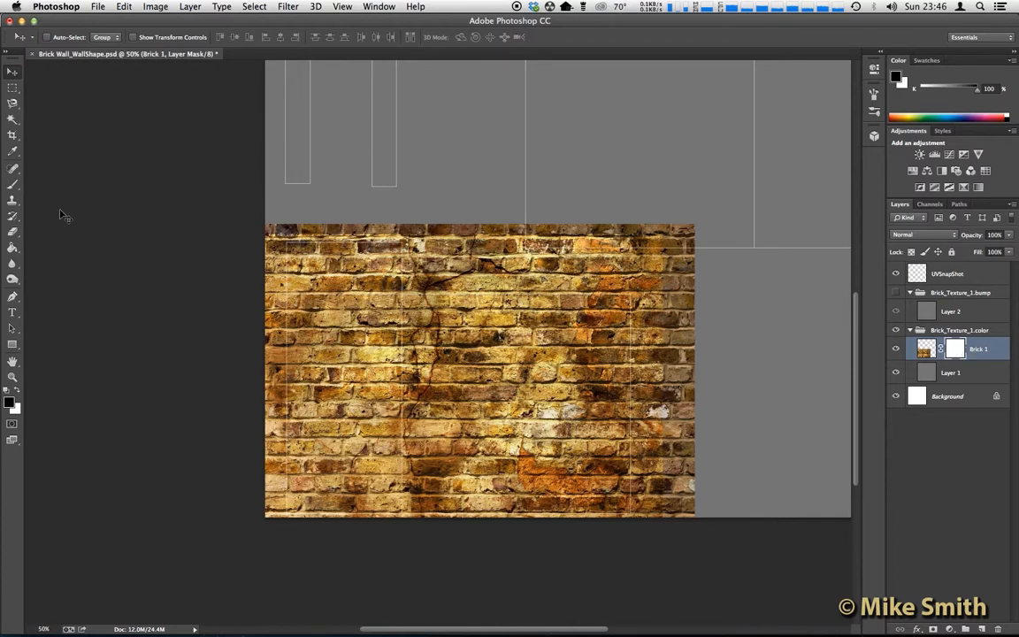
Set the Brush tool's hardness to 0% and paint black on the Brick 1 mask along the bricks' upper edge.
{"action": "left_click", "coordinate": [16, 189]}
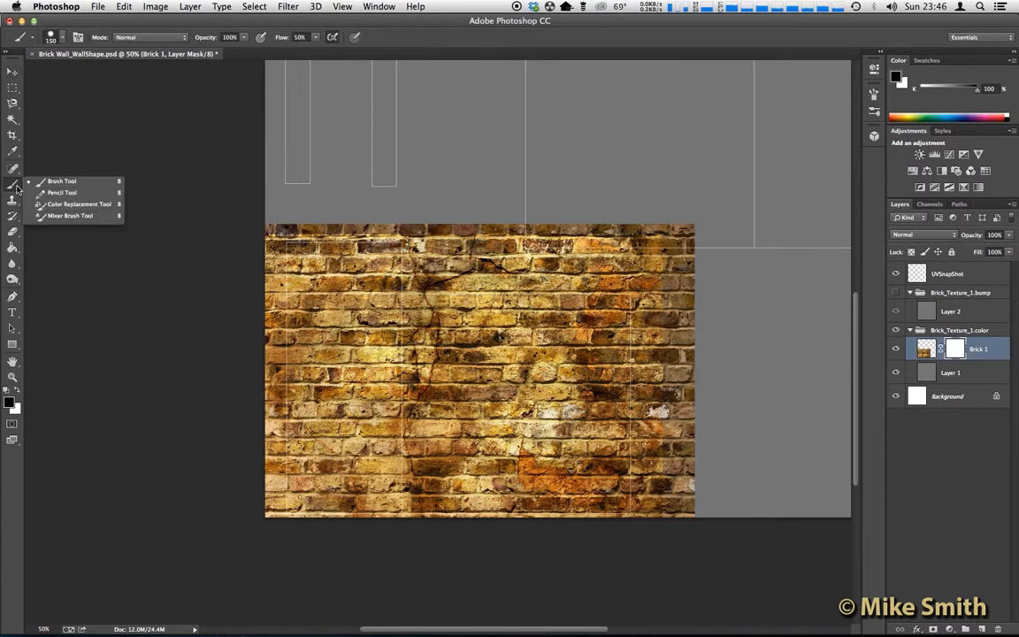
{"action": "left_click", "coordinate": [61, 184]}
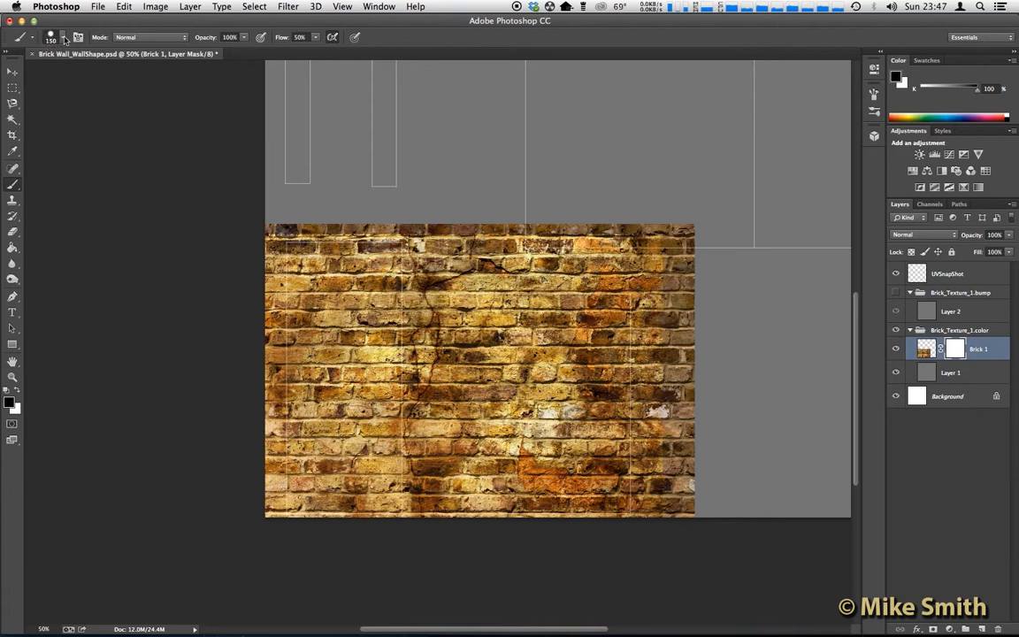
{"action": "left_click", "coordinate": [64, 38]}
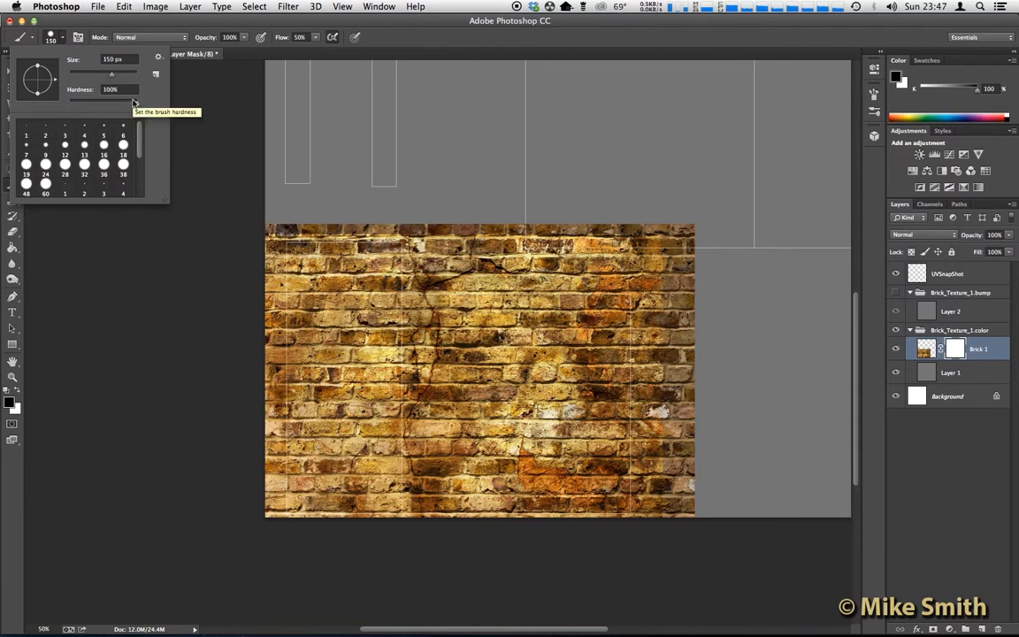
{"action": "left_click_drag", "start_coordinate": [77, 105], "coordinate": [66, 106]}
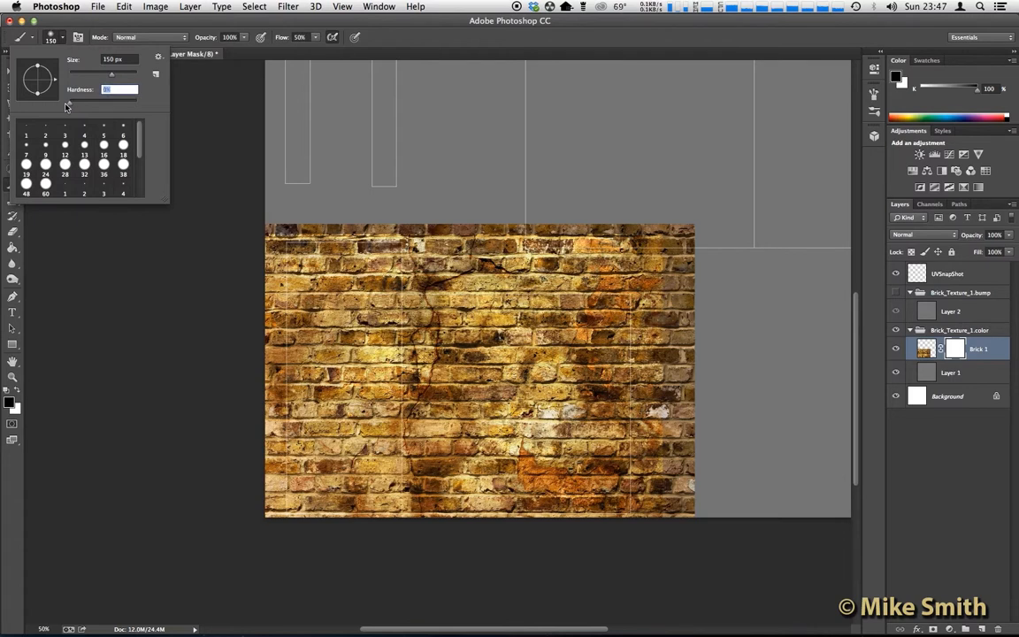
{"action": "key", "text": "Return"}
{"action": "mouse_move", "coordinate": [545, 221]}
{"action": "left_mouse_down"}
{"action": "mouse_move", "coordinate": [481, 230]}
{"action": "mouse_move", "coordinate": [531, 240]}
{"action": "mouse_move", "coordinate": [492, 239]}
{"action": "mouse_move", "coordinate": [622, 235]}
{"action": "left_mouse_up"}
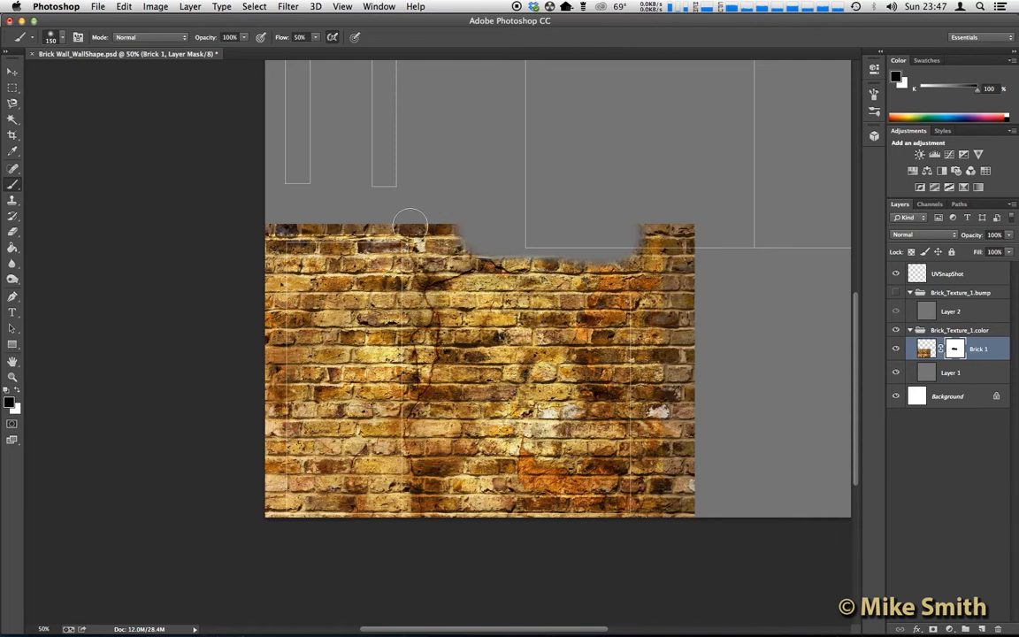
Try extending the masked area further down into the bricks with two more soft strokes, and undo both strokes.
{"action": "left_click_drag", "start_coordinate": [534, 269], "coordinate": [498, 276]}
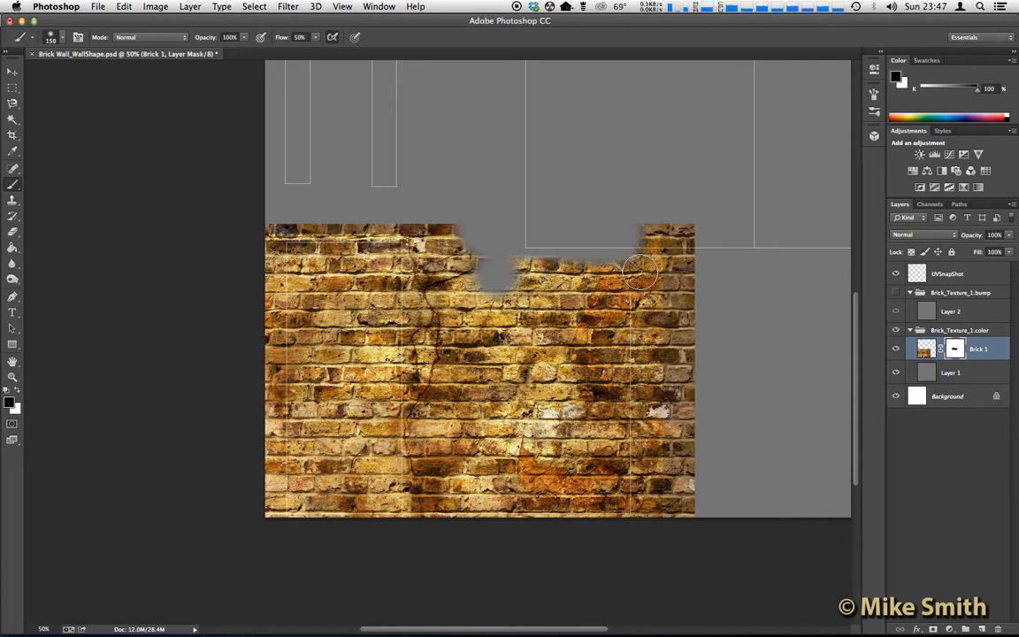
{"action": "mouse_move", "coordinate": [566, 263]}
{"action": "left_mouse_down"}
{"action": "mouse_move", "coordinate": [525, 266]}
{"action": "mouse_move", "coordinate": [631, 270]}
{"action": "mouse_move", "coordinate": [496, 274]}
{"action": "left_mouse_up"}
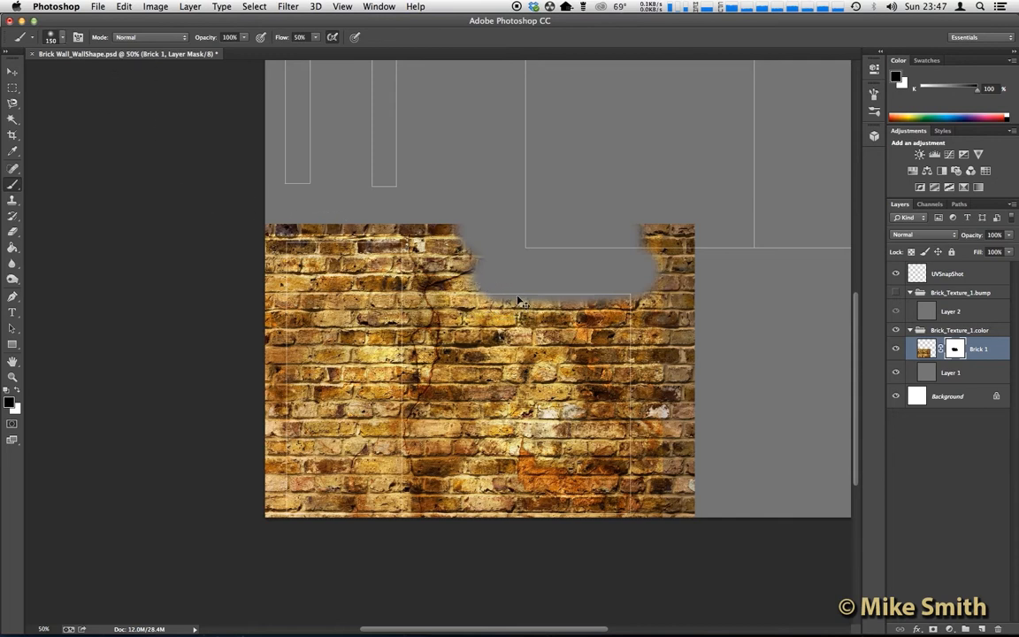
{"action": "key", "text": "super+z"}
{"action": "key", "text": "super+alt+z"}
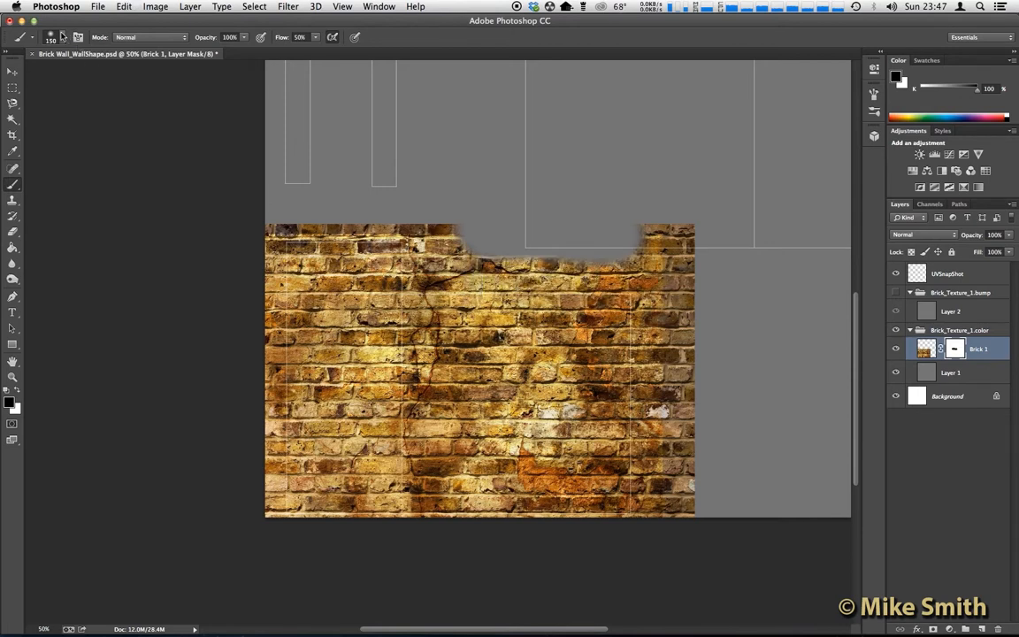
Set the brush hardness to 100% and mask away the bricks' surplus along the upper and right edges of the texture.
{"action": "left_click", "coordinate": [61, 36]}
{"action": "left_click", "coordinate": [92, 103]}
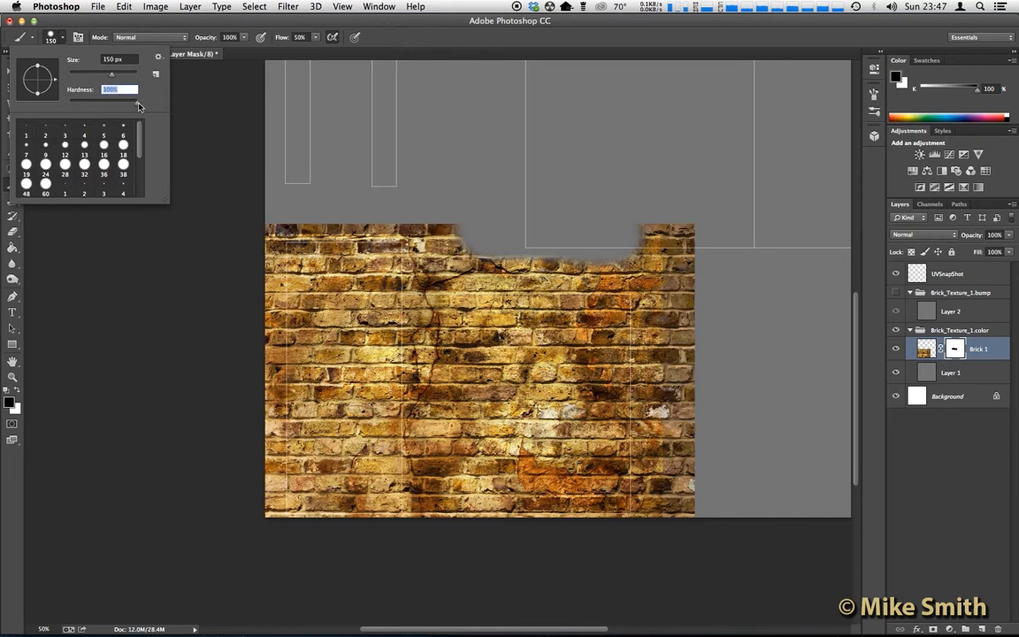
{"action": "key", "text": "Return"}
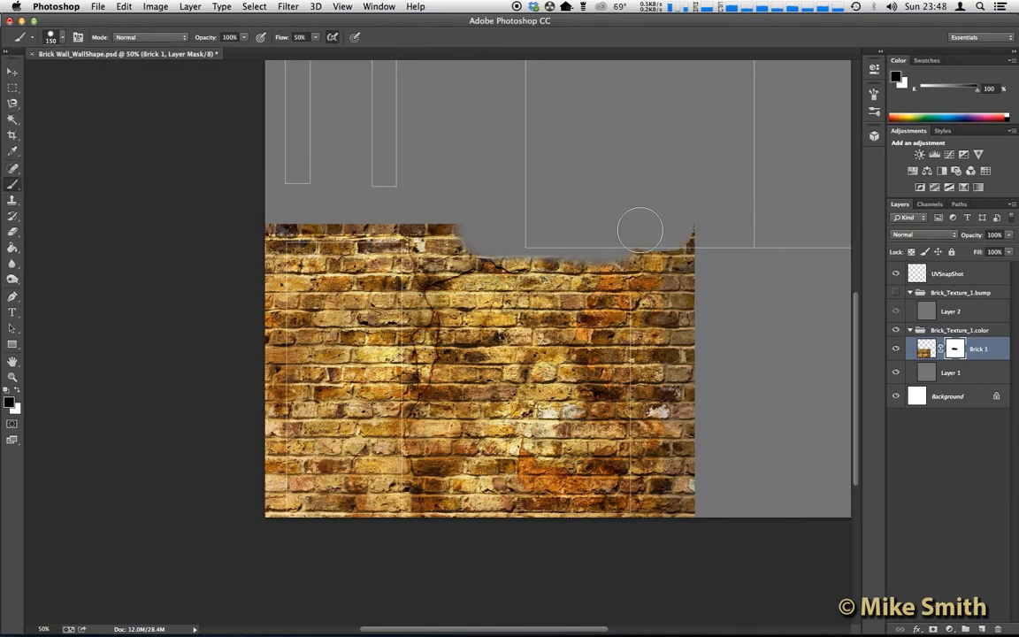
{"action": "mouse_move", "coordinate": [569, 236]}
{"action": "left_mouse_down"}
{"action": "mouse_move", "coordinate": [478, 246]}
{"action": "mouse_move", "coordinate": [449, 231]}
{"action": "mouse_move", "coordinate": [498, 245]}
{"action": "mouse_move", "coordinate": [700, 230]}
{"action": "left_mouse_up"}
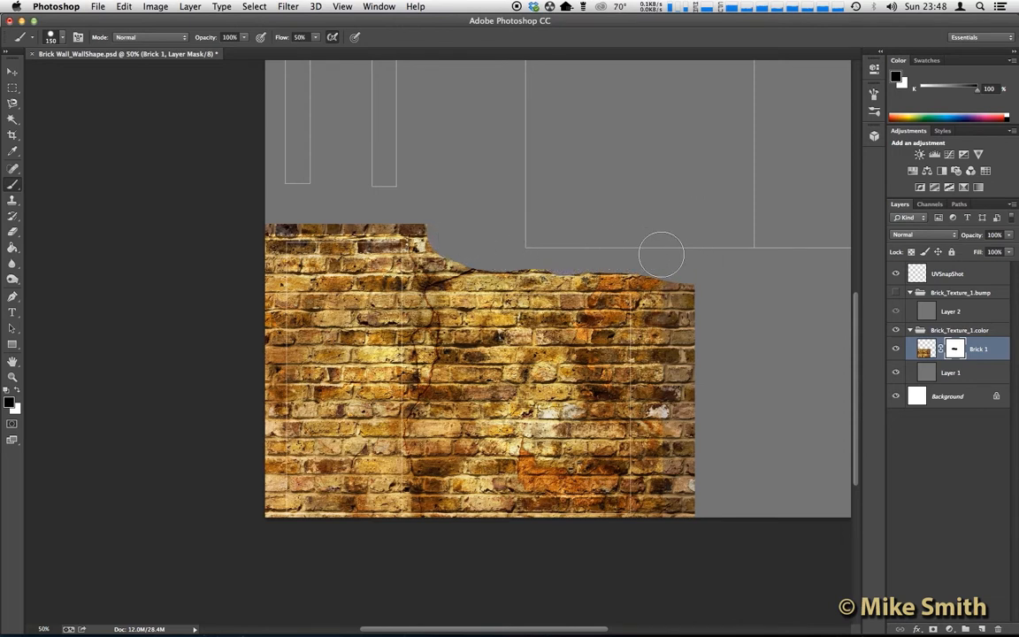
{"action": "mouse_move", "coordinate": [687, 261]}
{"action": "left_mouse_down"}
{"action": "mouse_move", "coordinate": [688, 527]}
{"action": "mouse_move", "coordinate": [674, 526]}
{"action": "mouse_move", "coordinate": [677, 477]}
{"action": "left_mouse_up"}
{"action": "left_click_drag", "start_coordinate": [690, 355], "coordinate": [682, 278]}
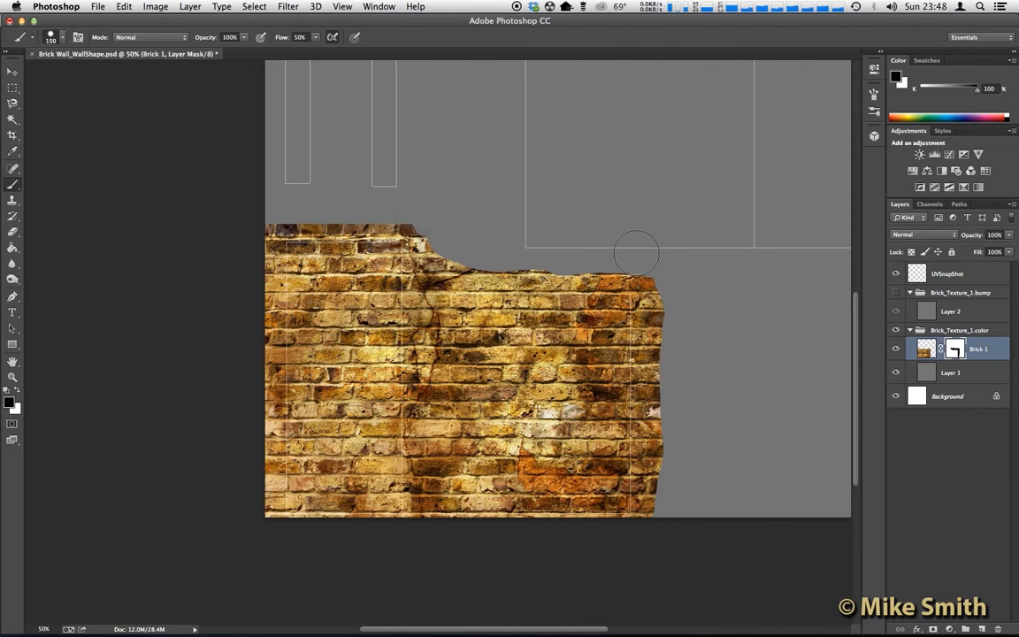
Mask out a spot at the bricks' upper-right corner and restore it by painting white on the mask.
{"action": "left_click", "coordinate": [615, 303]}
{"action": "mouse_move", "coordinate": [614, 303]}
{"action": "left_mouse_down"}
{"action": "mouse_move", "coordinate": [609, 291]}
{"action": "mouse_move", "coordinate": [621, 298]}
{"action": "mouse_move", "coordinate": [611, 308]}
{"action": "left_mouse_up"}
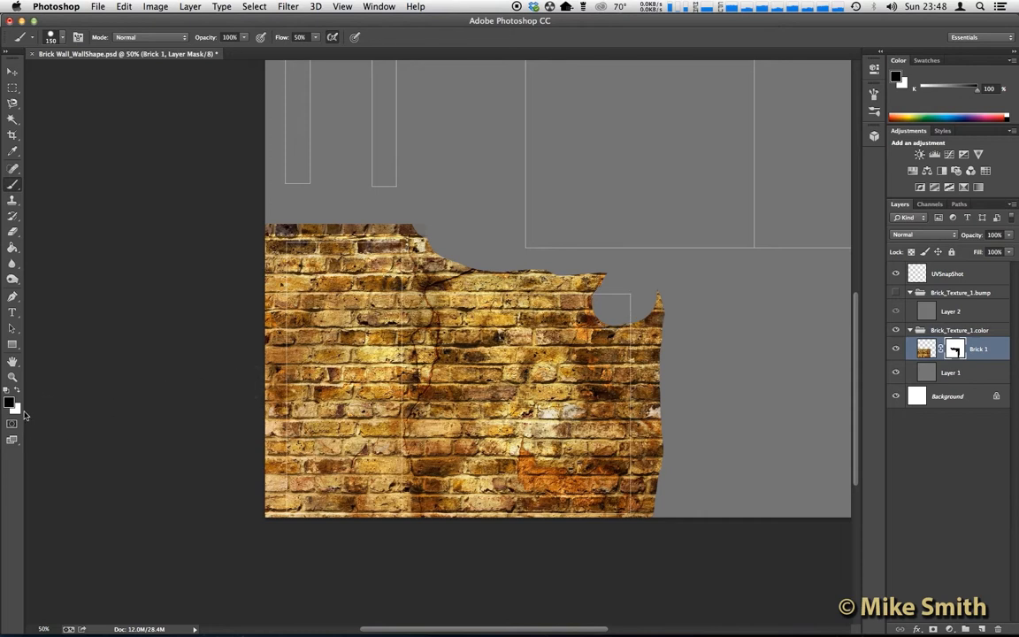
{"action": "key", "text": "x"}
{"action": "mouse_move", "coordinate": [601, 307]}
{"action": "left_mouse_down"}
{"action": "mouse_move", "coordinate": [544, 278]}
{"action": "mouse_move", "coordinate": [575, 277]}
{"action": "mouse_move", "coordinate": [609, 297]}
{"action": "mouse_move", "coordinate": [544, 278]}
{"action": "mouse_move", "coordinate": [557, 274]}
{"action": "mouse_move", "coordinate": [548, 283]}
{"action": "mouse_move", "coordinate": [615, 307]}
{"action": "left_mouse_up"}
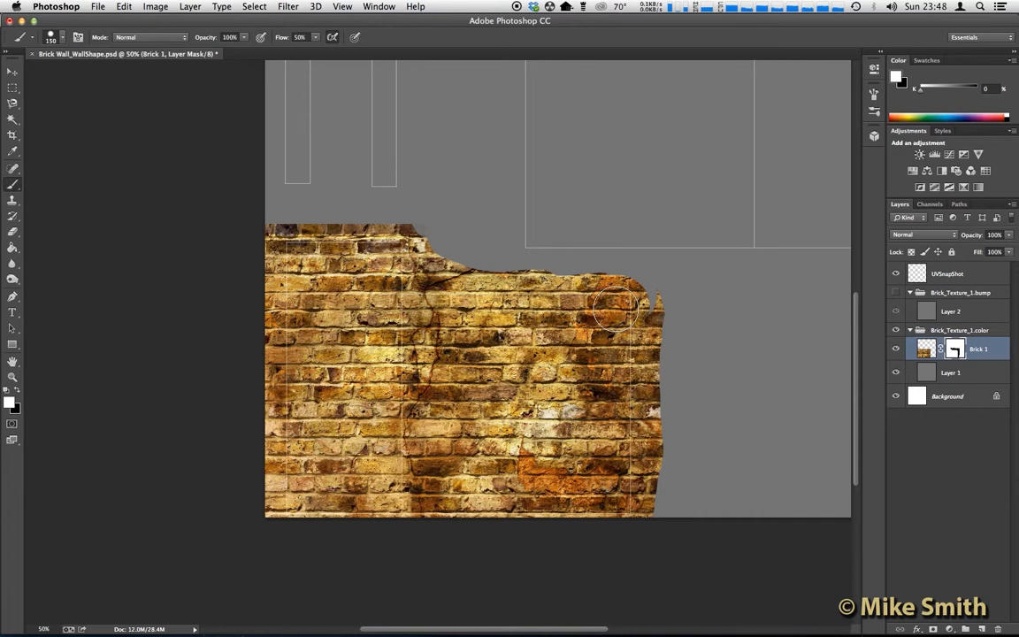
{"action": "key", "text": "v"}
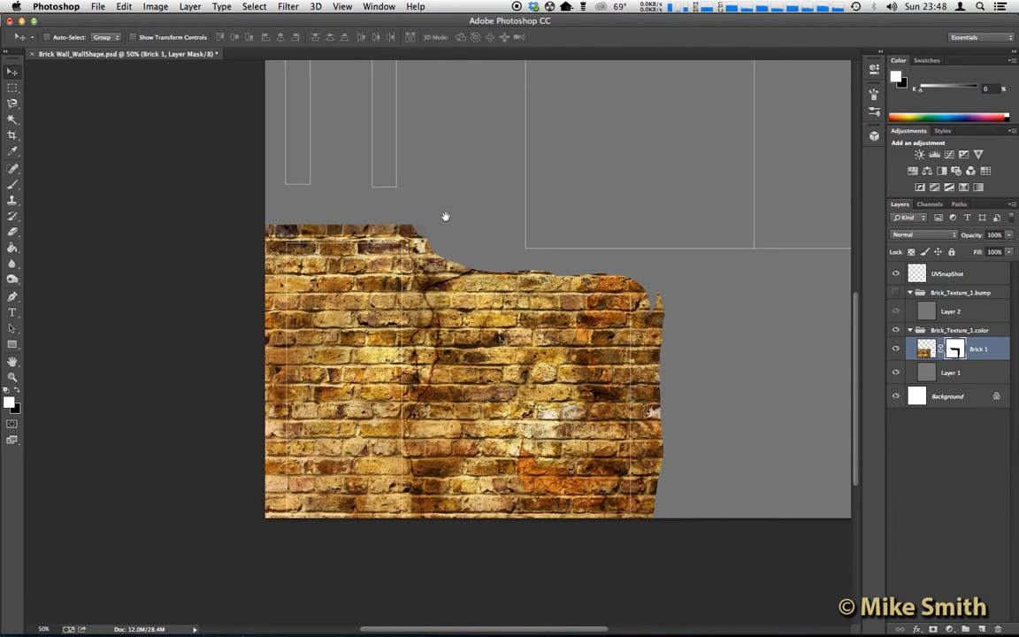
{"action": "scroll", "coordinate": [455, 301], "scroll_direction": "up", "scroll_amount": 5}
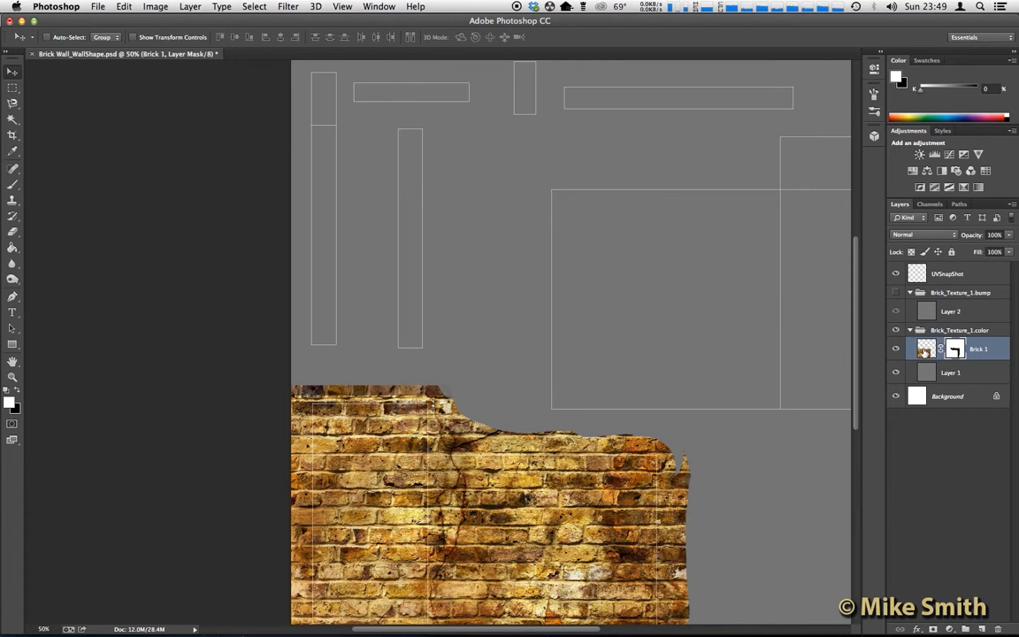
Copy a rectangle about 19 cm by 7 cm from the upper-left bricks of the Brick 1 image onto a new layer.
{"action": "left_click", "coordinate": [924, 351]}
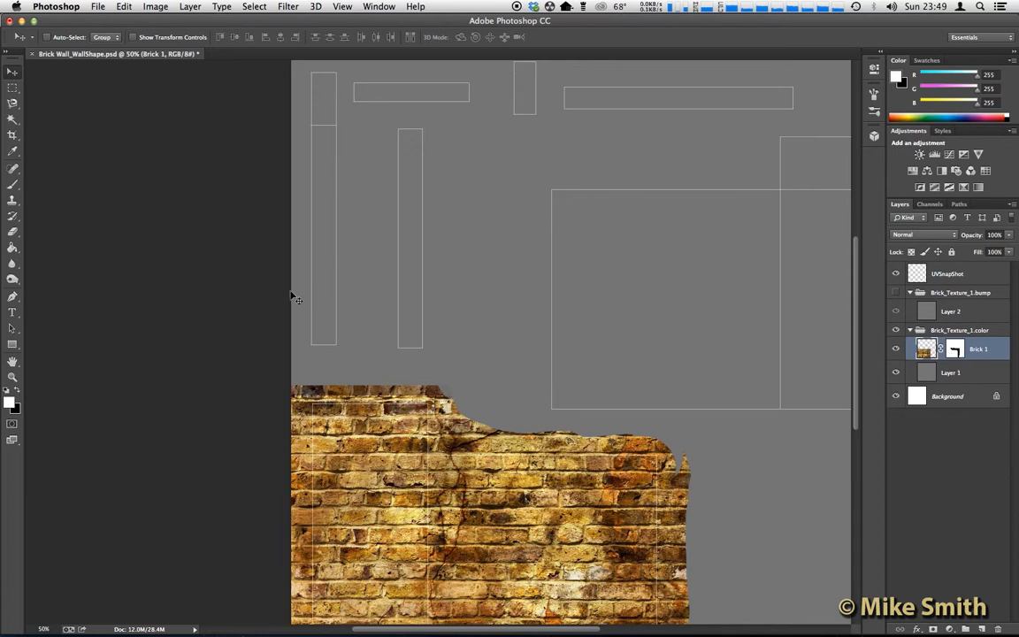
{"action": "left_click", "coordinate": [12, 88]}
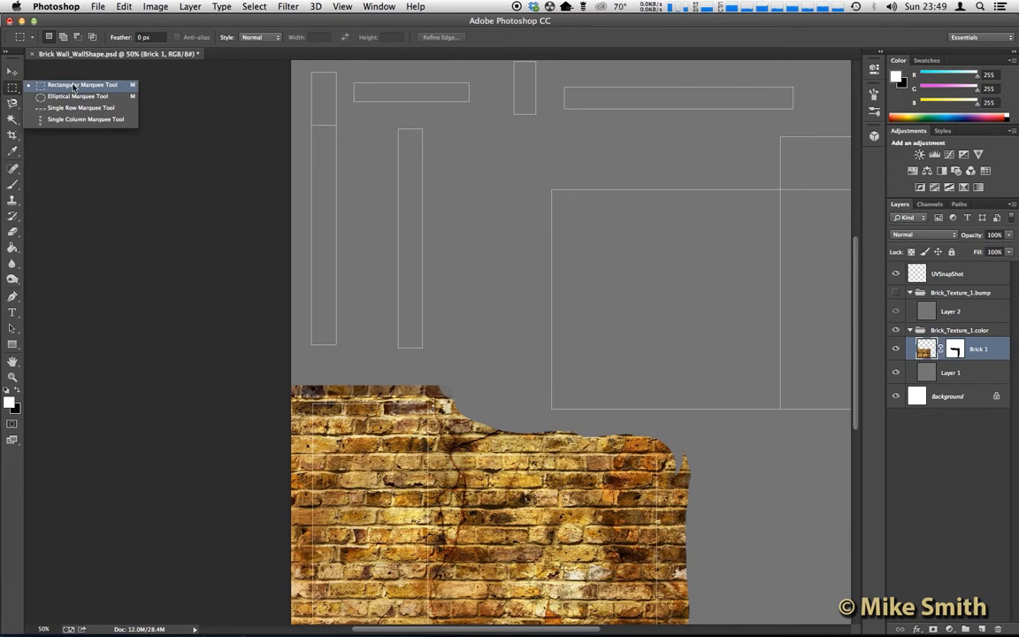
{"action": "left_click", "coordinate": [74, 86]}
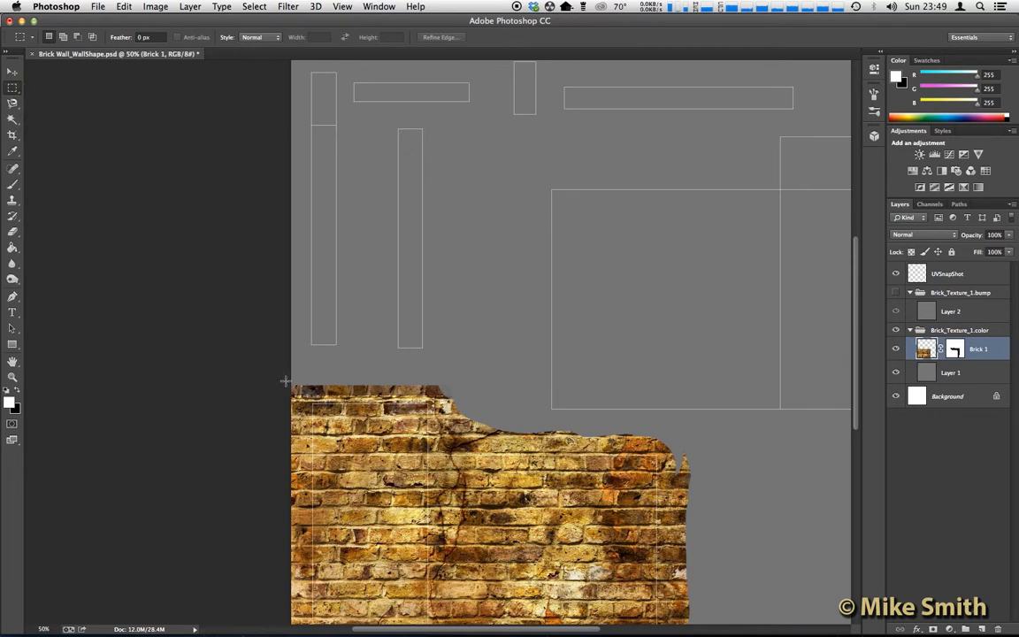
{"action": "left_click_drag", "start_coordinate": [293, 382], "coordinate": [456, 417]}
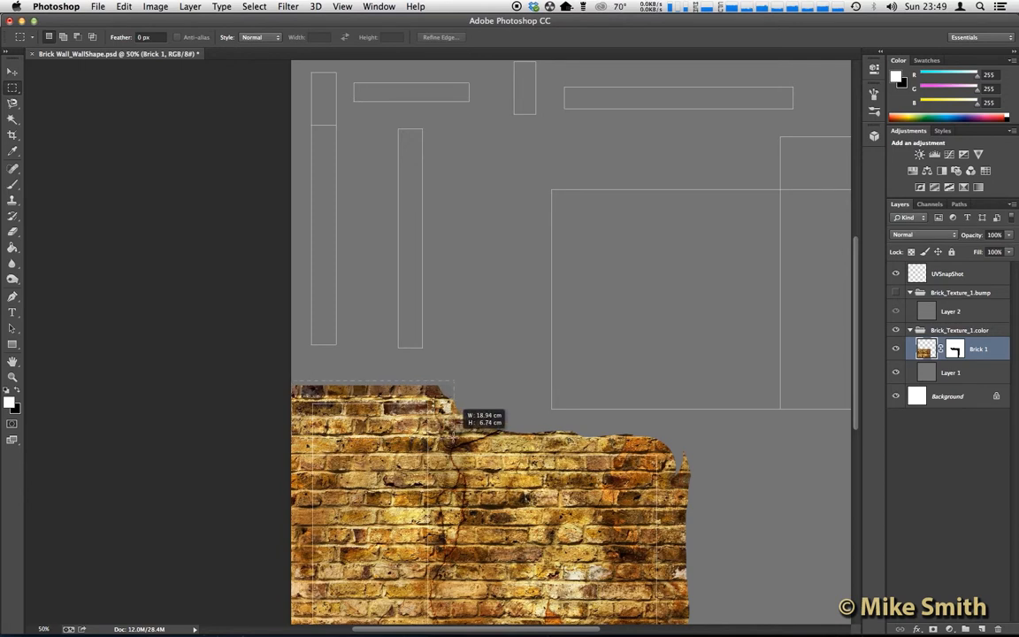
{"action": "left_click_drag", "start_coordinate": [454, 434], "coordinate": [454, 435]}
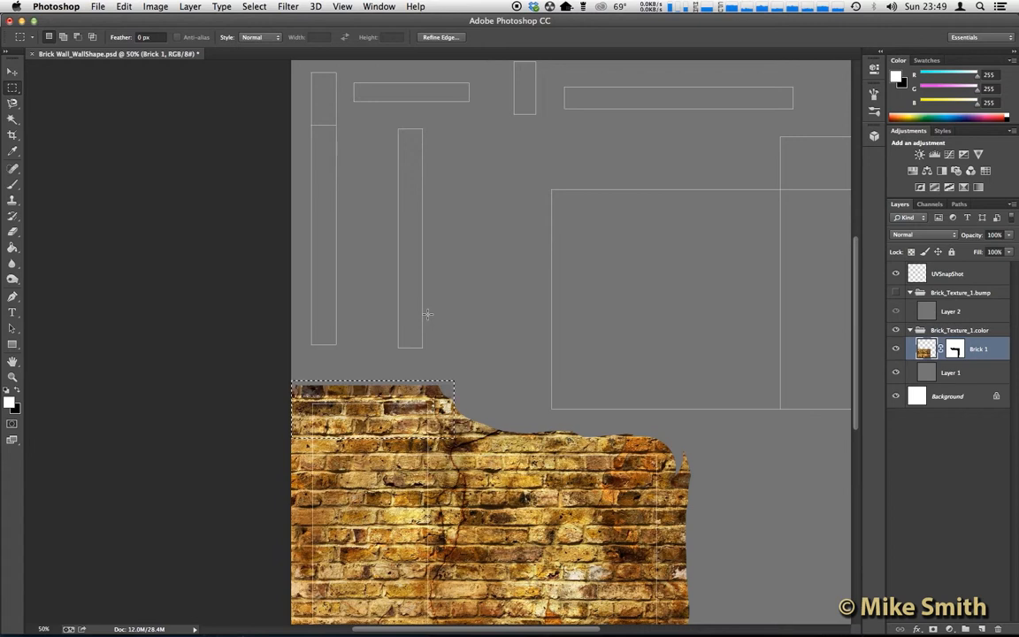
{"action": "key", "text": "super+c"}
{"action": "key", "text": "super+v"}
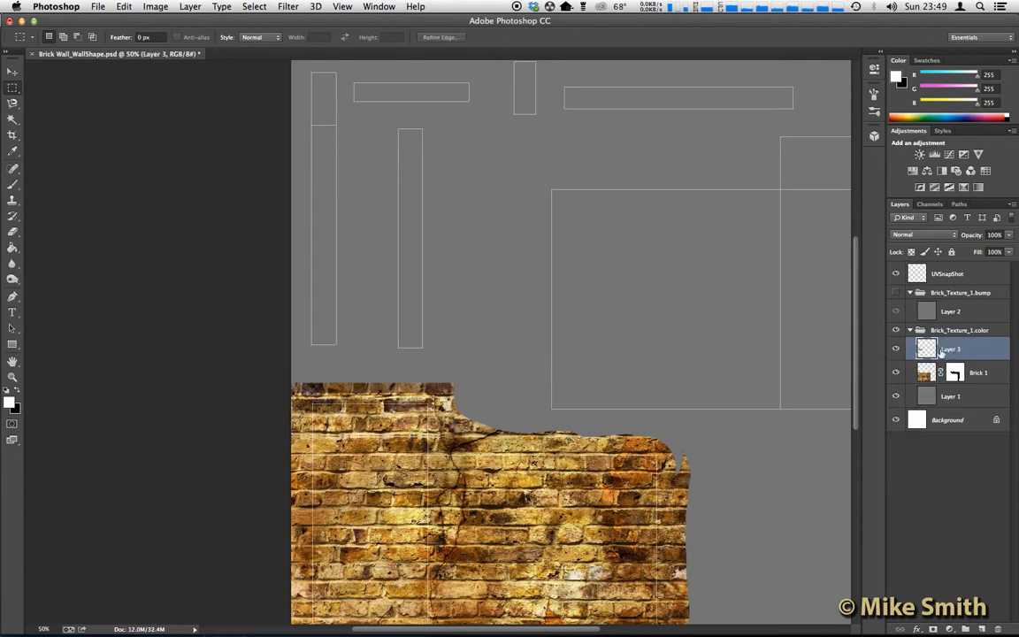
Rename the pasted layer bricktop and move its bricks over the short horizontal UV shell near the canvas's upper edge.
{"action": "double_click", "coordinate": [952, 350]}
{"action": "type", "text": "bricktop"}
{"action": "key", "text": "Return"}
{"action": "key", "text": "v"}
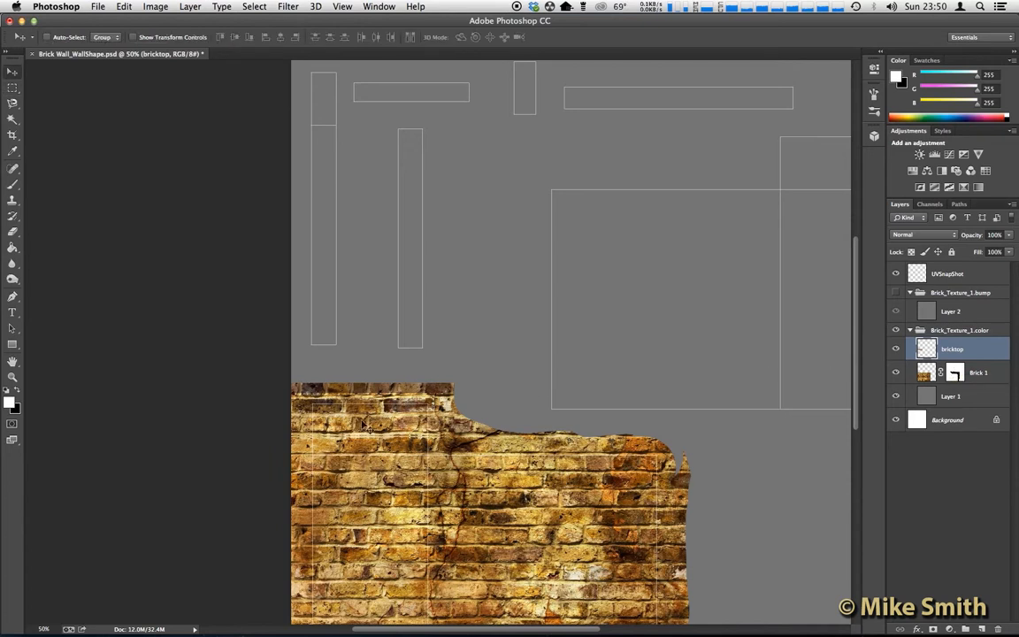
{"action": "left_click_drag", "start_coordinate": [374, 376], "coordinate": [407, 104]}
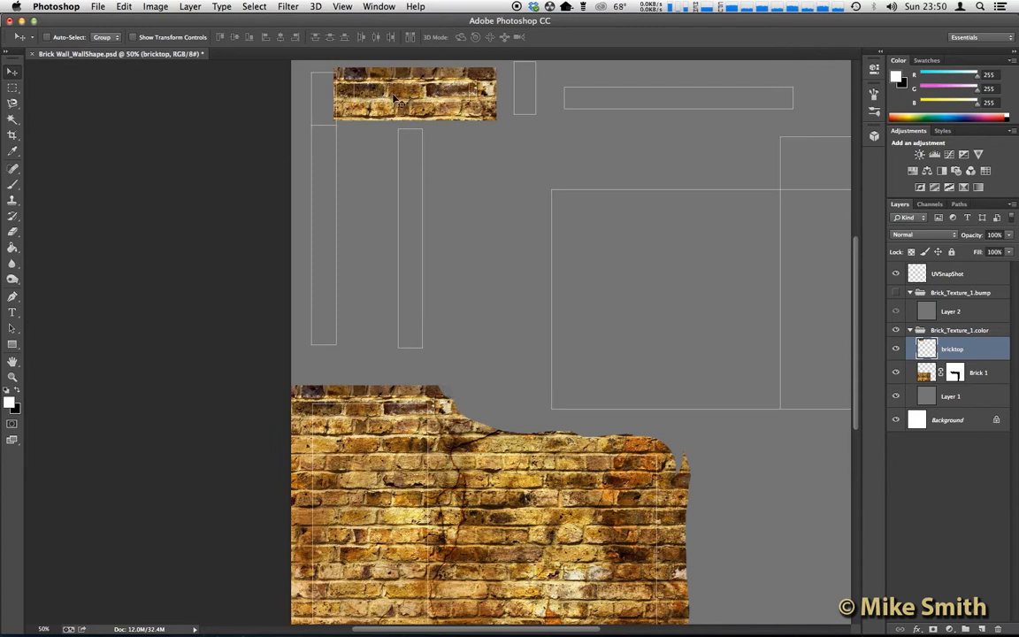
Free-transform the bricktop patch, stretching it vertically to about 135% height around the short UV shell.
{"action": "key", "text": "super+equal"}
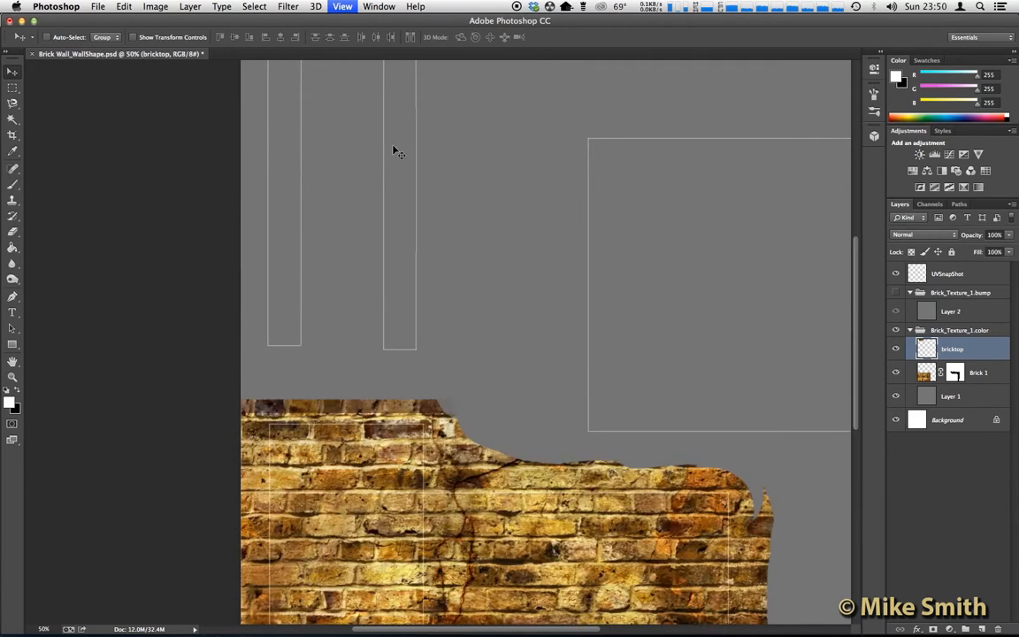
{"action": "left_click_drag", "start_coordinate": [391, 186], "coordinate": [429, 311]}
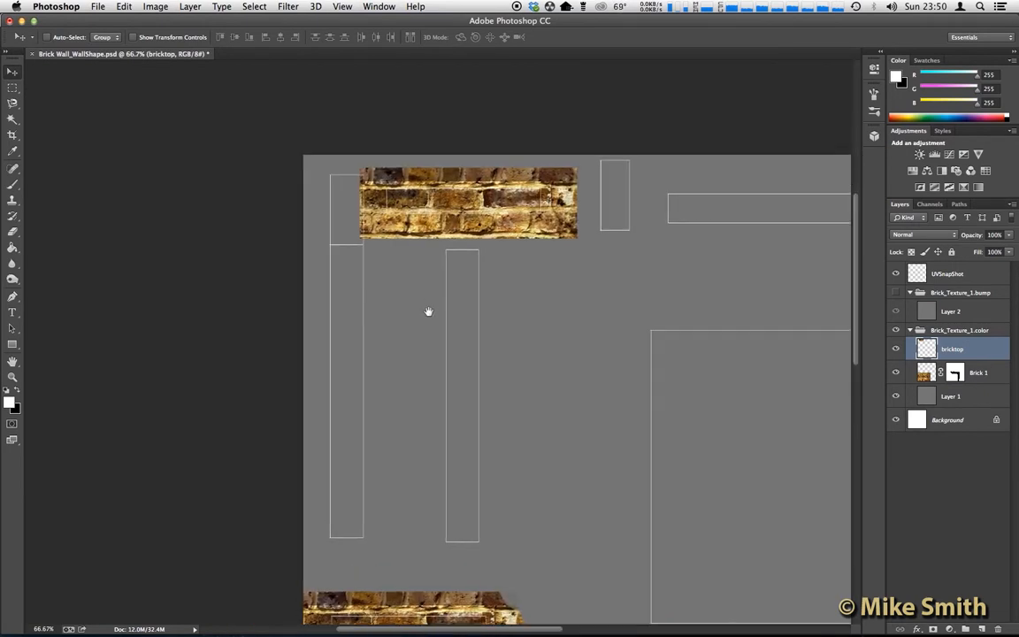
{"action": "key", "text": "super+equal"}
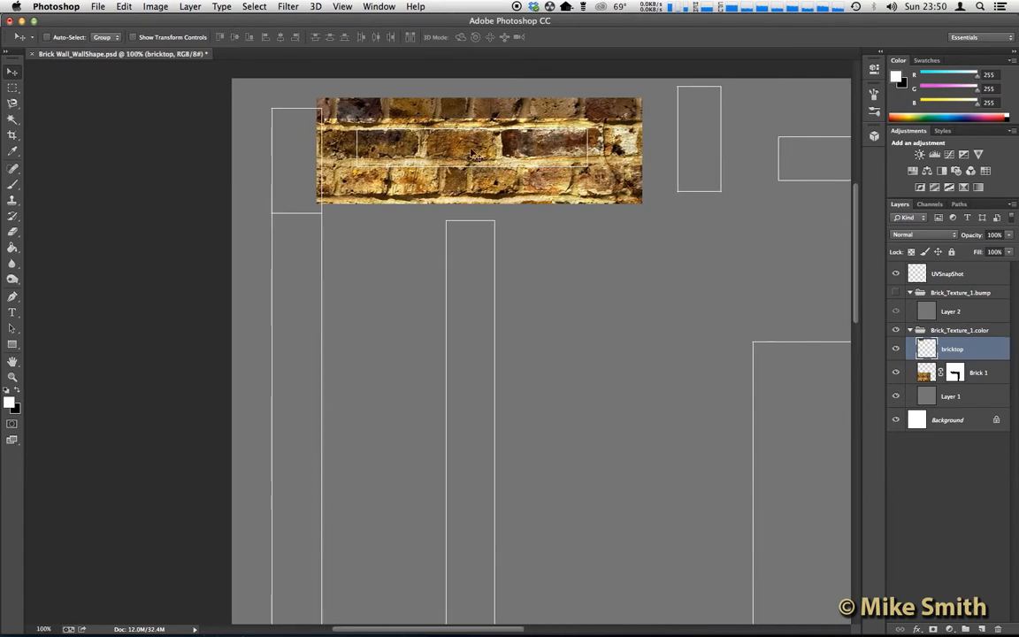
{"action": "key", "text": "super+t"}
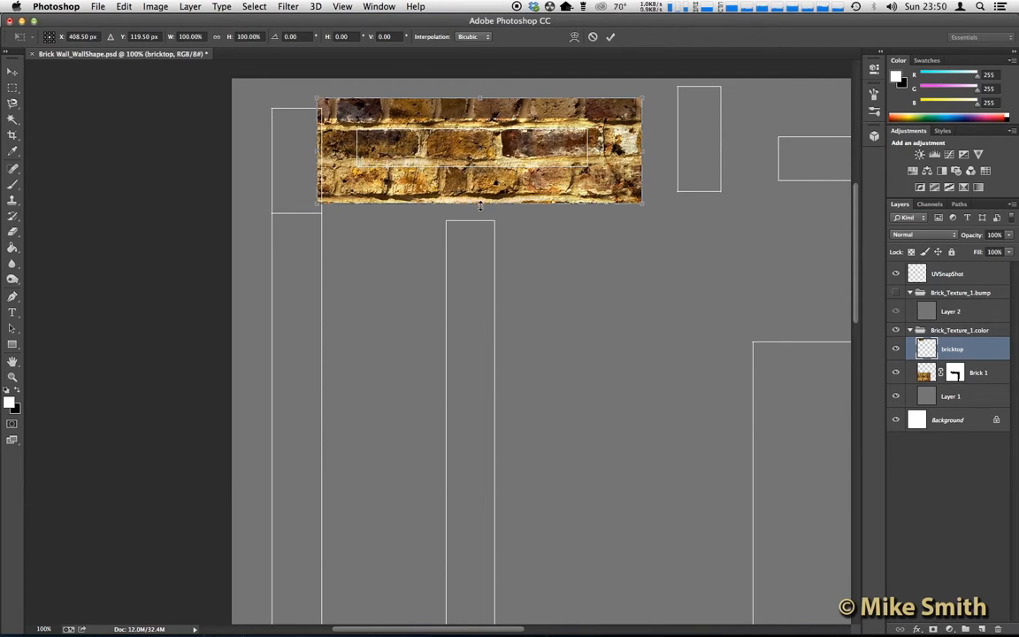
{"action": "left_click_drag", "start_coordinate": [479, 209], "coordinate": [479, 225]}
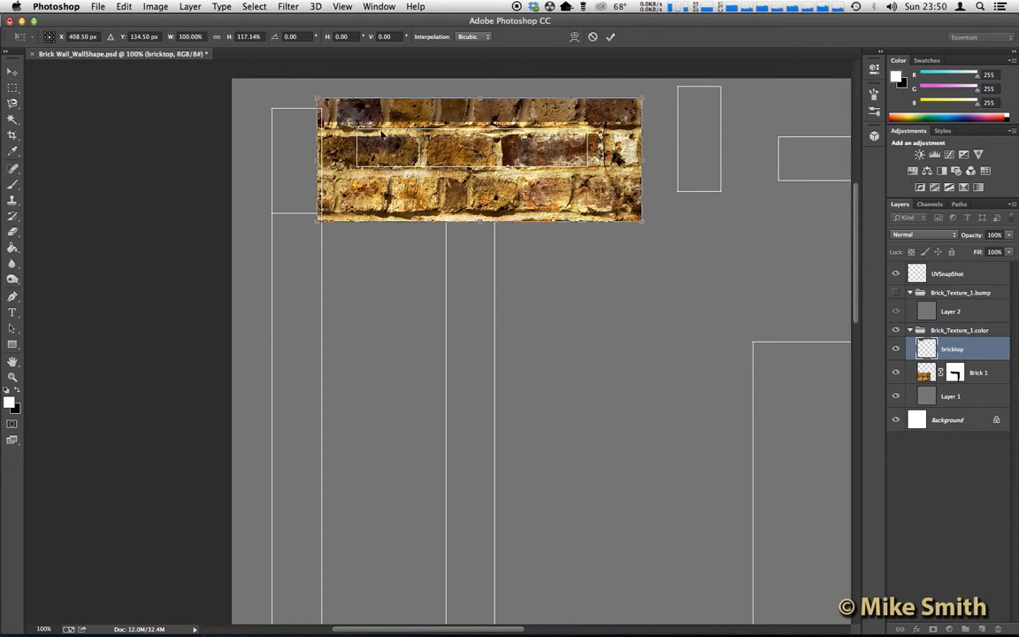
{"action": "left_click_drag", "start_coordinate": [480, 97], "coordinate": [437, 76]}
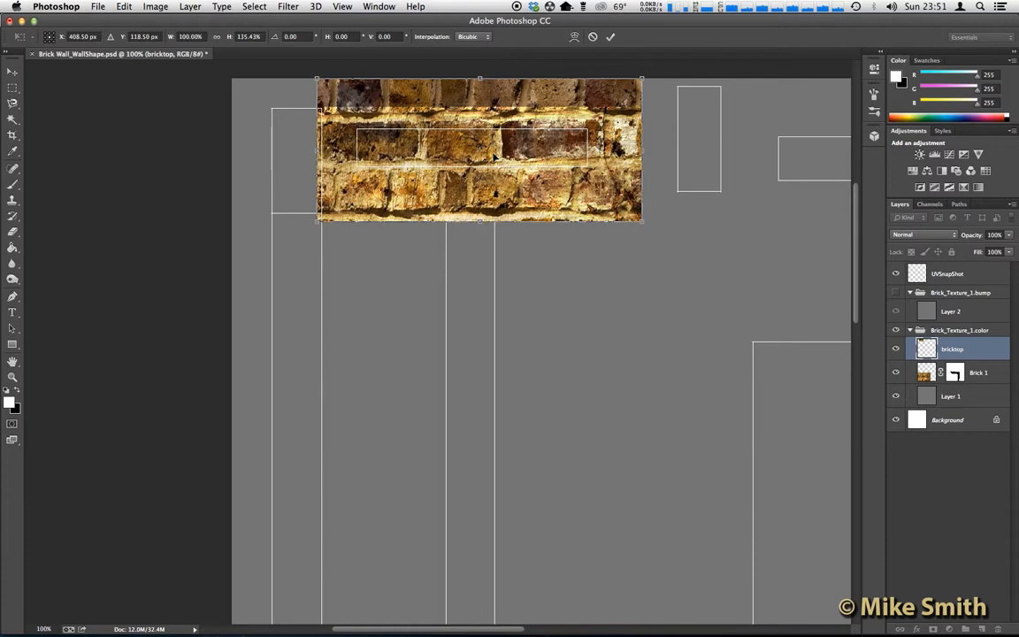
Nudge the bricktop patch down to Y 128.50 px so its middle brick row fills the UV shell, and apply the transform.
{"action": "key", "text": "Down"}
{"action": "key", "text": "Down"}
{"action": "key", "text": "Down"}
{"action": "key", "text": "Down"}
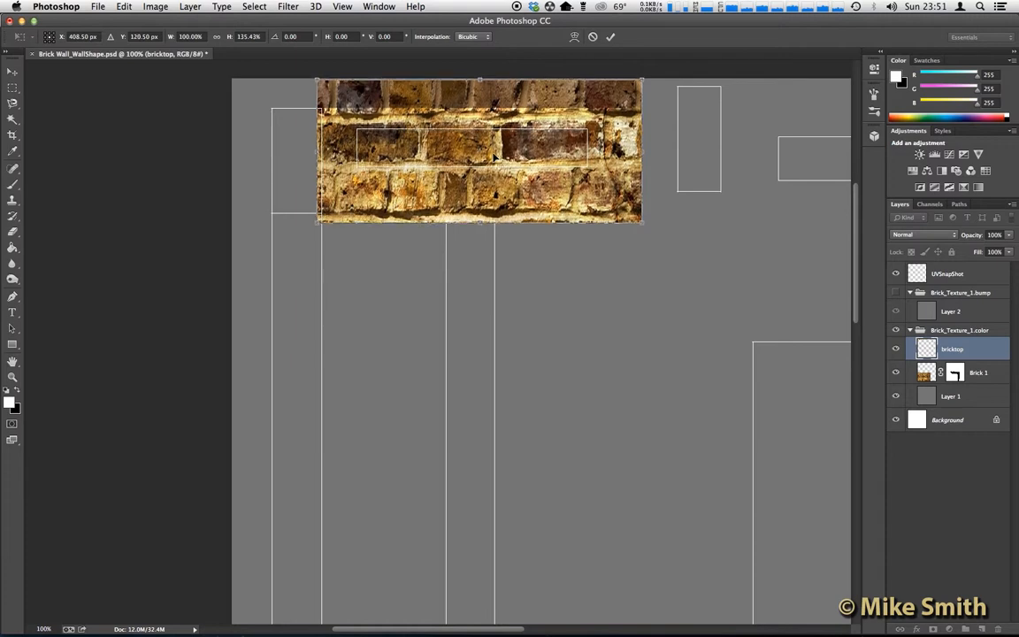
{"action": "key", "text": "Down"}
{"action": "key", "text": "Down"}
{"action": "key", "text": "Down"}
{"action": "key", "text": "Down"}
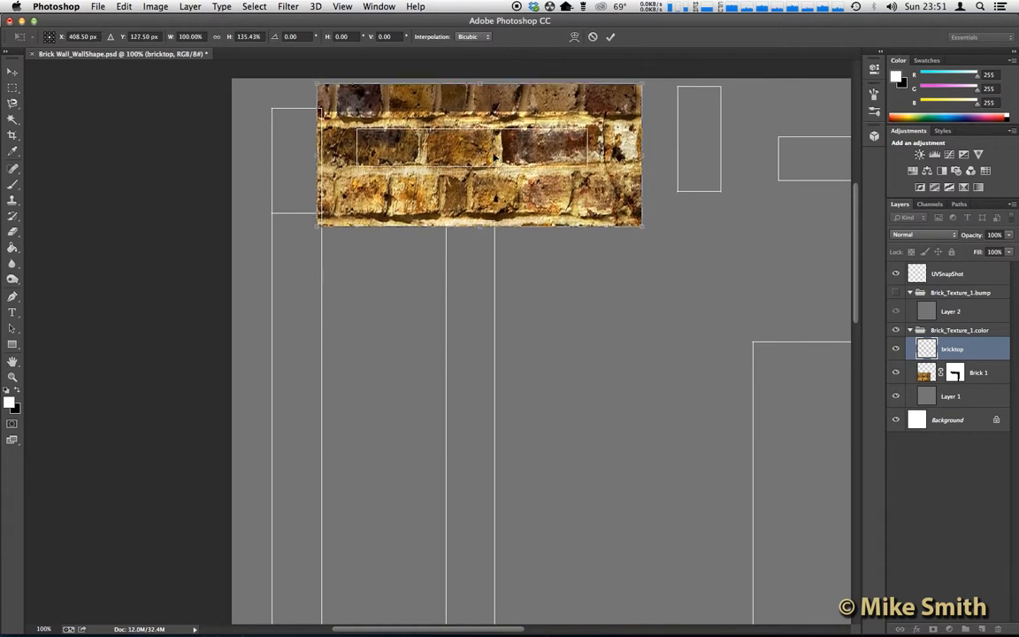
{"action": "key", "text": "Down"}
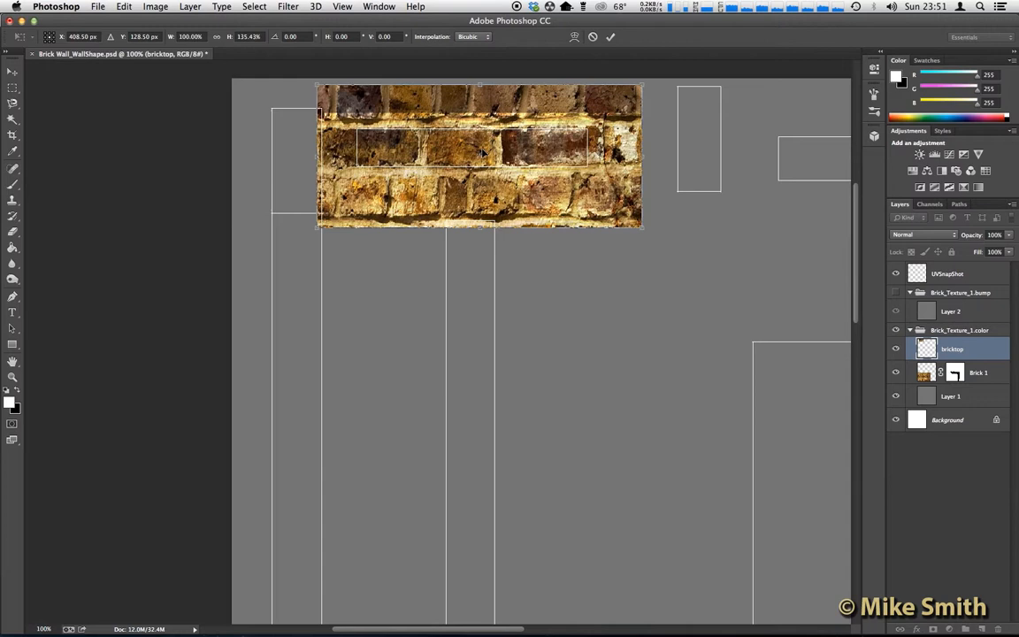
{"action": "key", "text": "Return"}
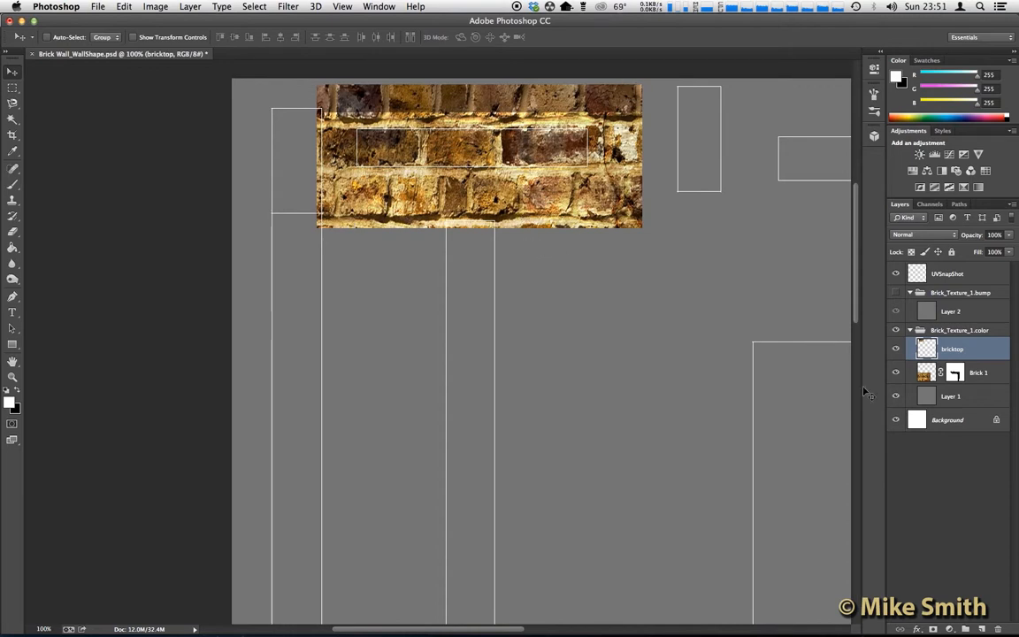
Add a layer mask to bricktop and paint black with a 90 px brush around the patch to trim its surplus edges.
{"action": "left_click", "coordinate": [933, 628]}
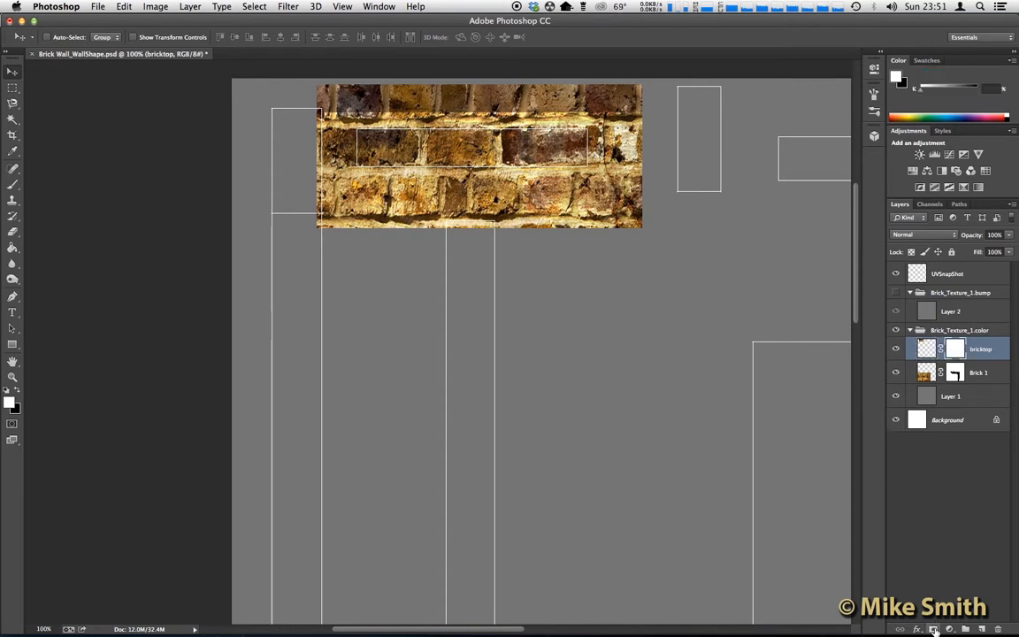
{"action": "key", "text": "b"}
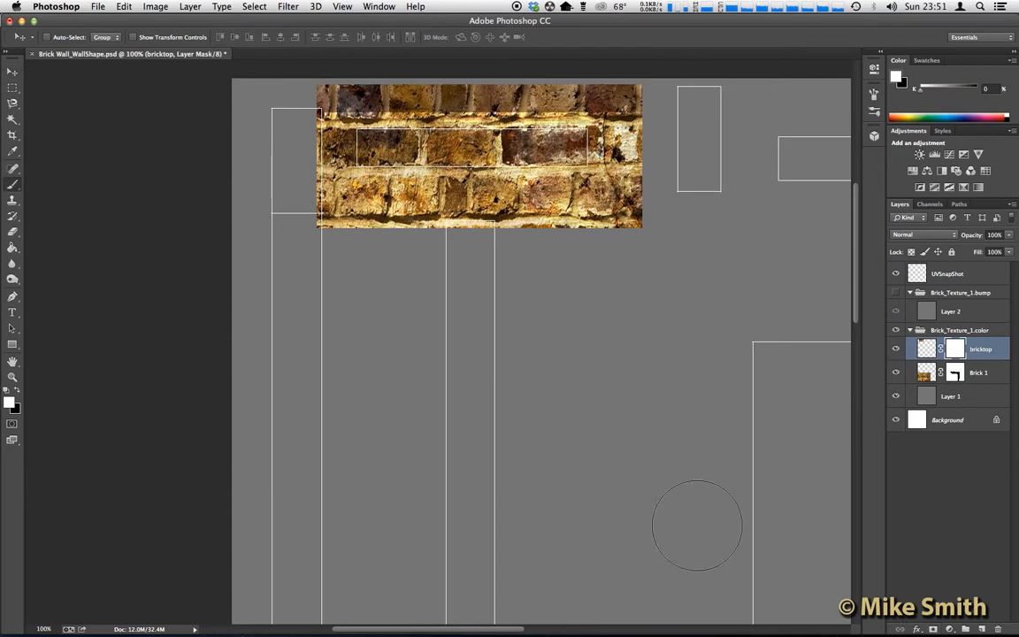
{"action": "left_click", "coordinate": [17, 391]}
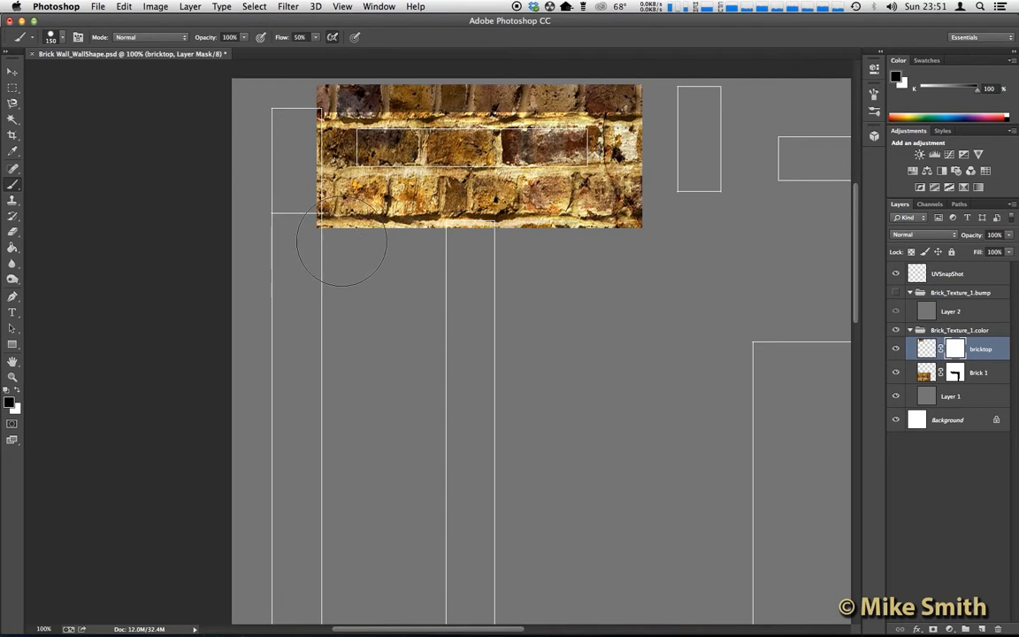
{"action": "key", "text": "bracketleft"}
{"action": "key", "text": "bracketleft"}
{"action": "key", "text": "bracketleft"}
{"action": "key", "text": "bracketright"}
{"action": "key", "text": "bracketleft"}
{"action": "mouse_move", "coordinate": [298, 234]}
{"action": "left_mouse_down"}
{"action": "mouse_move", "coordinate": [297, 124]}
{"action": "mouse_move", "coordinate": [322, 82]}
{"action": "mouse_move", "coordinate": [306, 116]}
{"action": "mouse_move", "coordinate": [315, 192]}
{"action": "mouse_move", "coordinate": [360, 221]}
{"action": "mouse_move", "coordinate": [648, 215]}
{"action": "mouse_move", "coordinate": [654, 104]}
{"action": "left_mouse_up"}
{"action": "left_click_drag", "start_coordinate": [633, 76], "coordinate": [333, 78]}
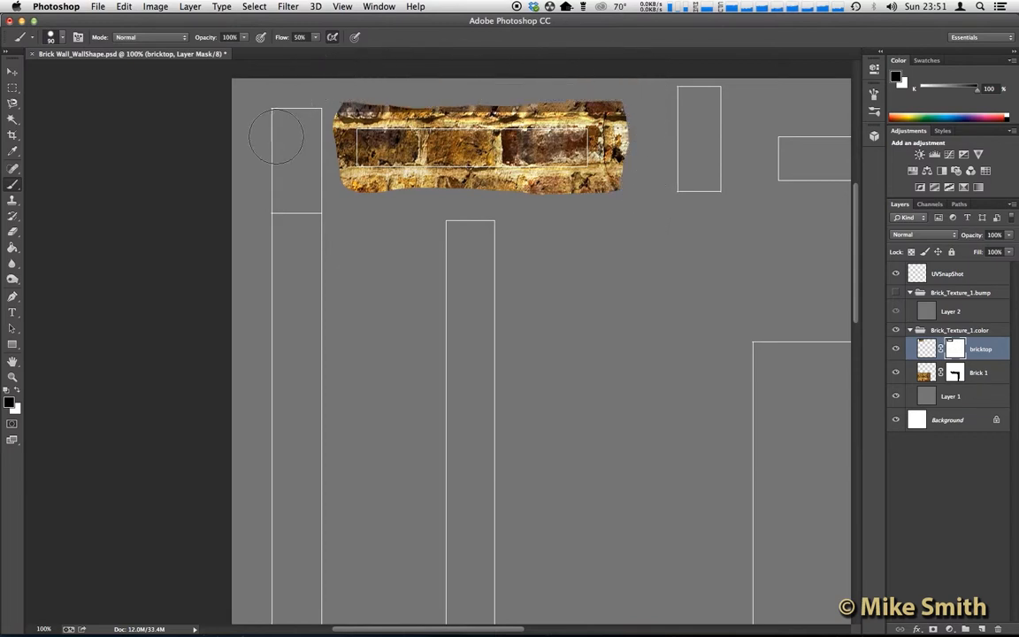
Save Brick Wall_WallShape.psd with the new bricktop layer and minimise its document window.
{"action": "key", "text": "v"}
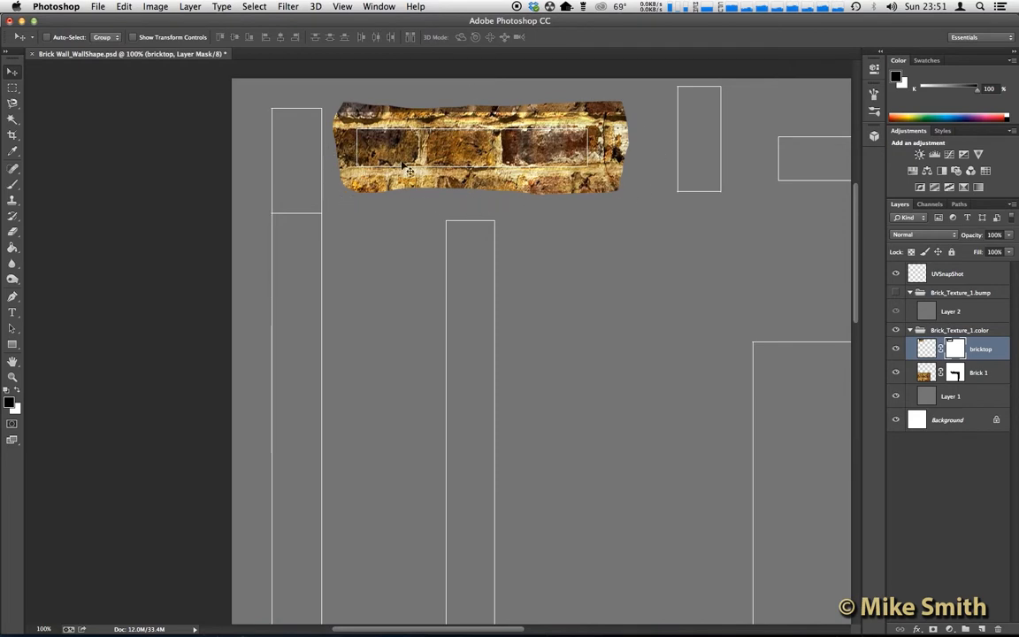
{"action": "key", "text": "super+minus"}
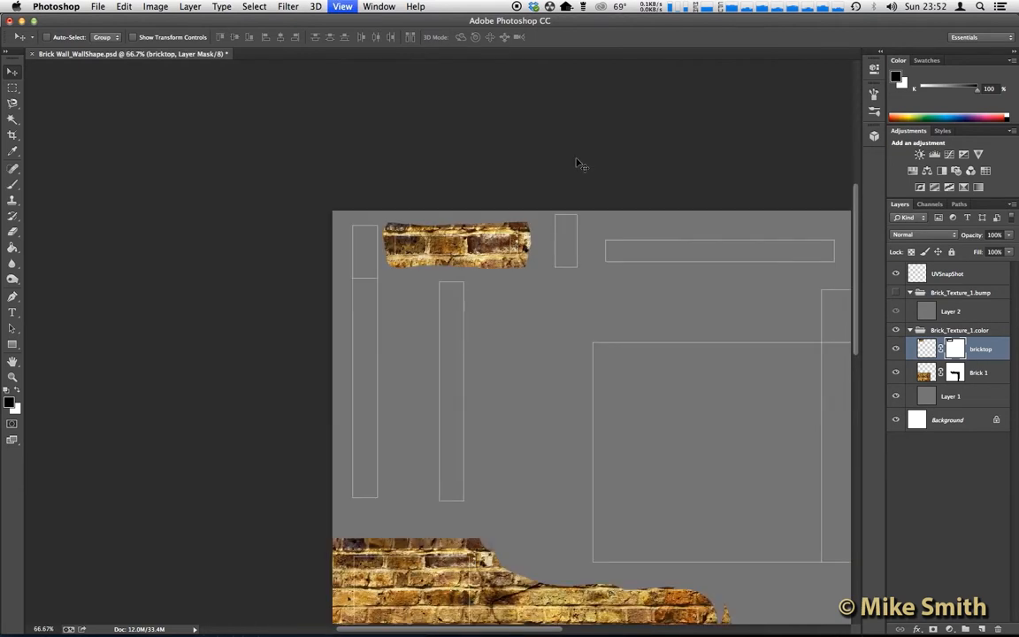
{"action": "key", "text": "super+minus"}
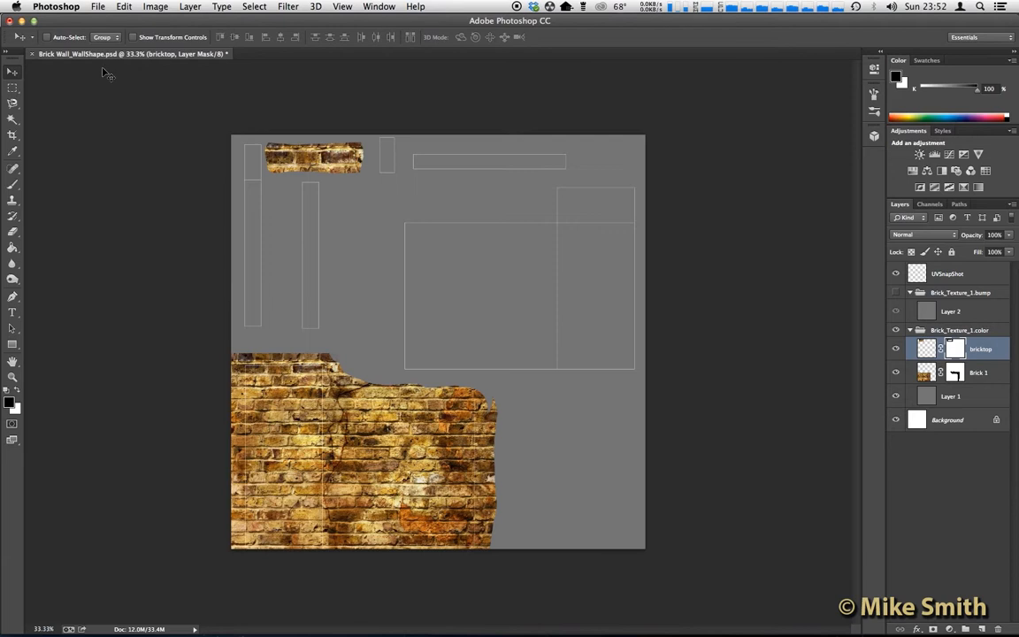
{"action": "key", "text": "super+s"}
{"action": "left_click", "coordinate": [21, 21]}
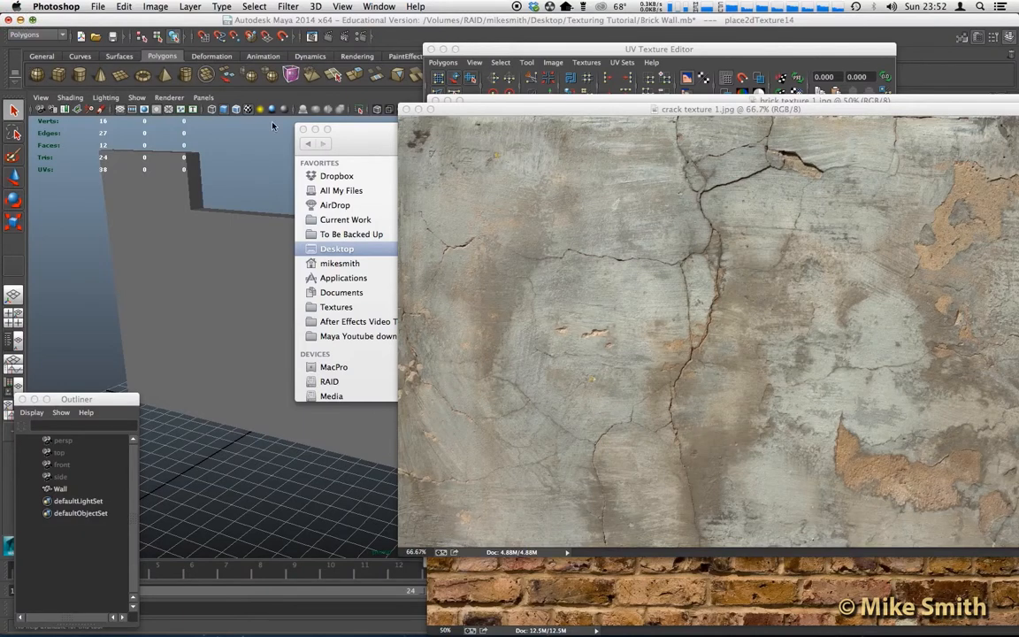
Close the crack texture 1 and brick texture 1 images and the Original Texture Files folder window.
{"action": "left_click", "coordinate": [406, 109]}
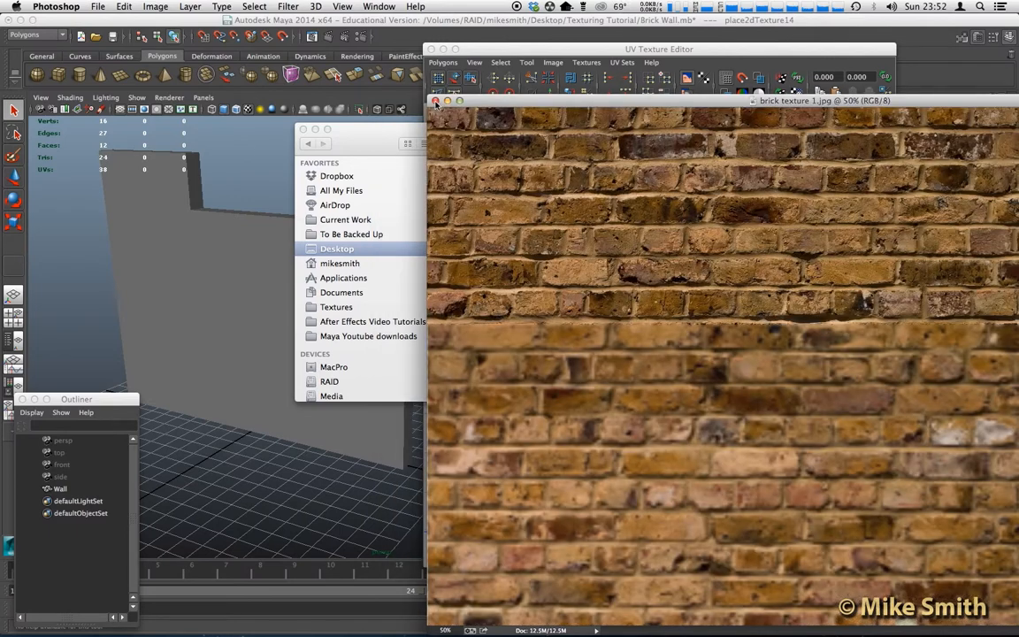
{"action": "left_click", "coordinate": [435, 102]}
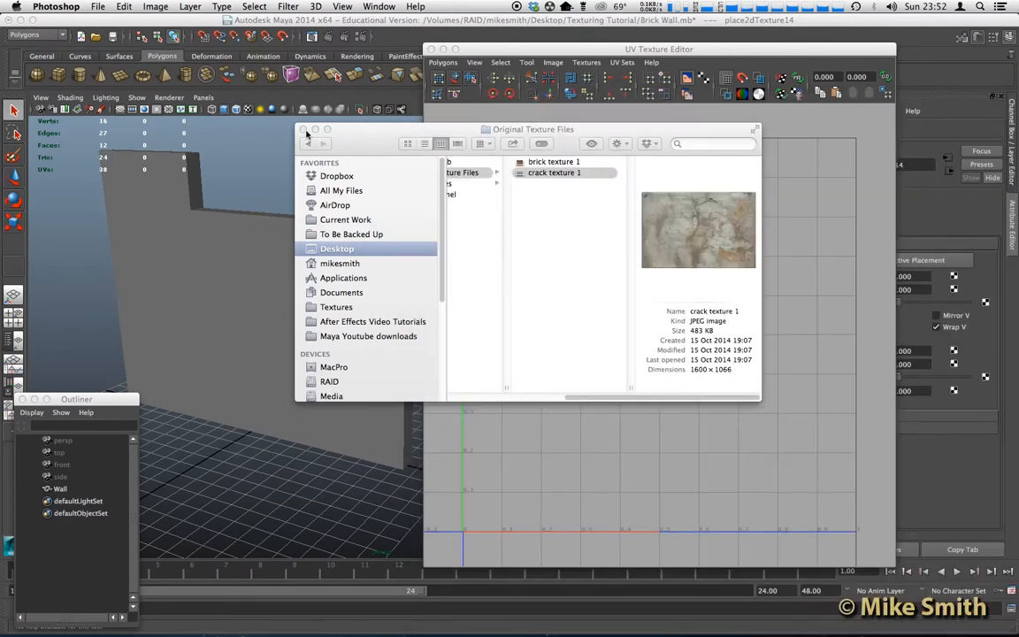
{"action": "left_click", "coordinate": [303, 130]}
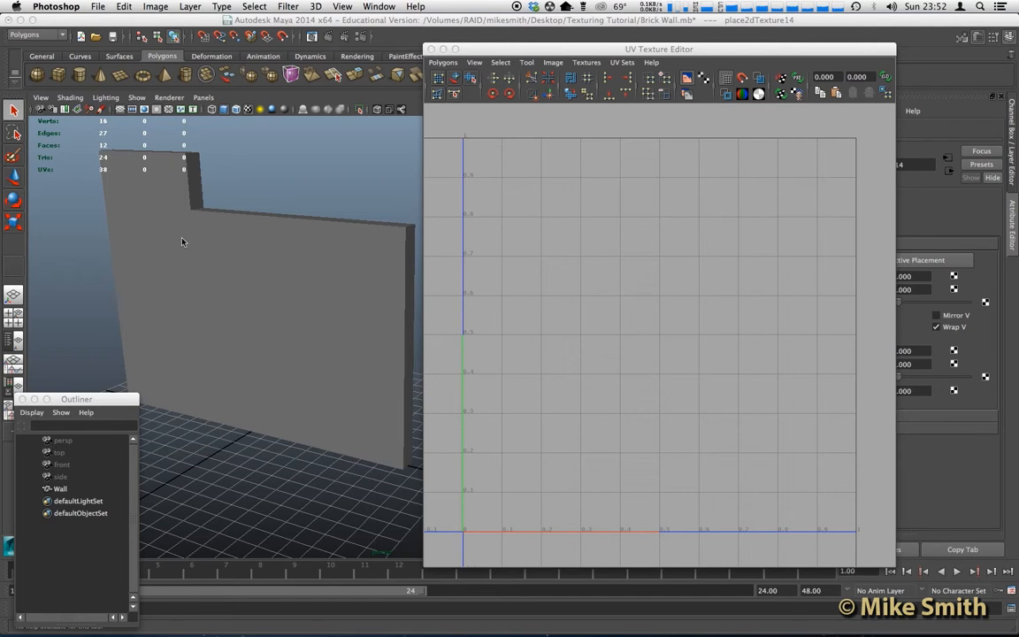
Switch to Maya, select the Wall object and update its PSD networks to reload the saved texture.
{"action": "left_click", "coordinate": [228, 239]}
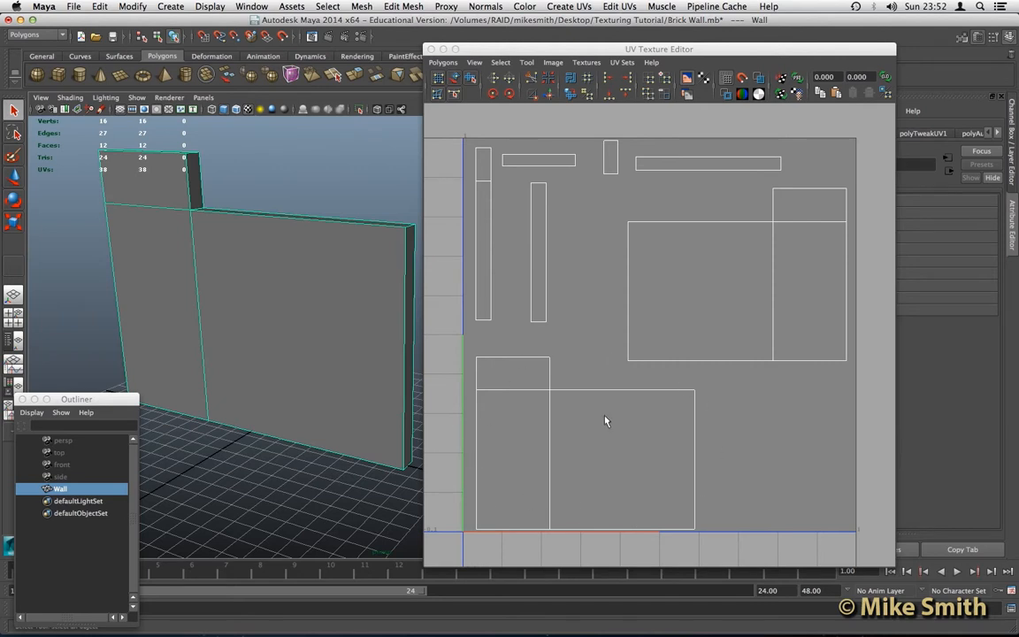
{"action": "left_click", "coordinate": [552, 62]}
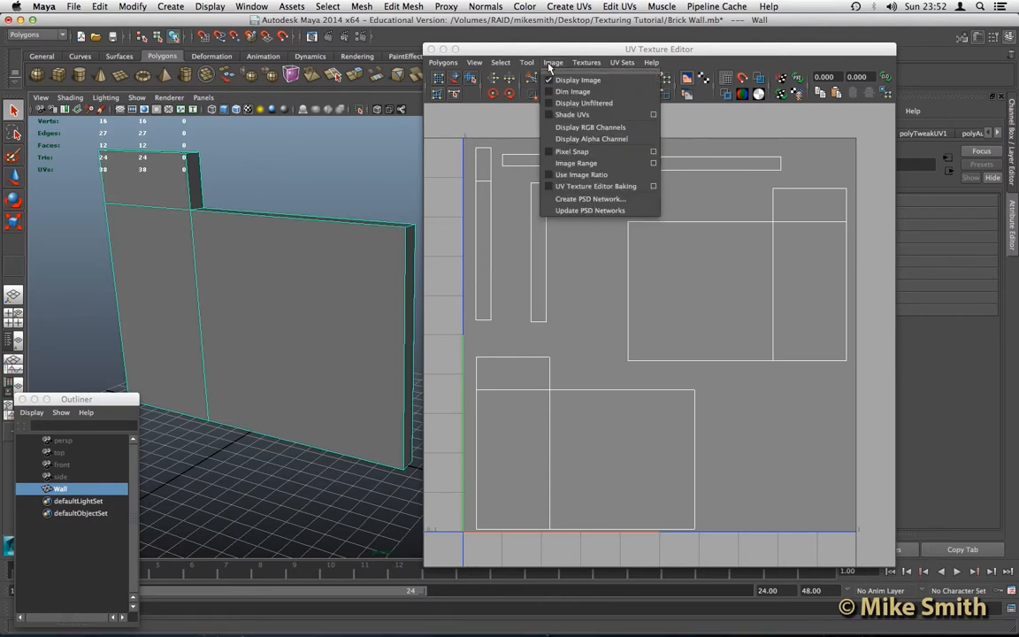
{"action": "left_click", "coordinate": [590, 211]}
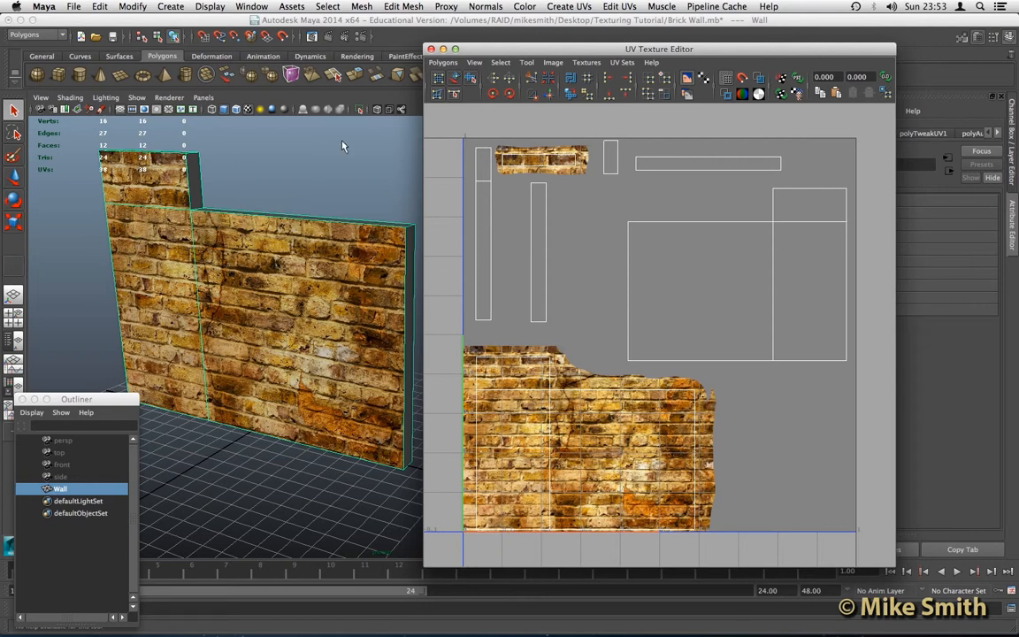
Move the UV Texture Editor aside and examine the brick texture along the wall's raised upper end in the viewport.
{"action": "left_click_drag", "start_coordinate": [474, 51], "coordinate": [551, 49]}
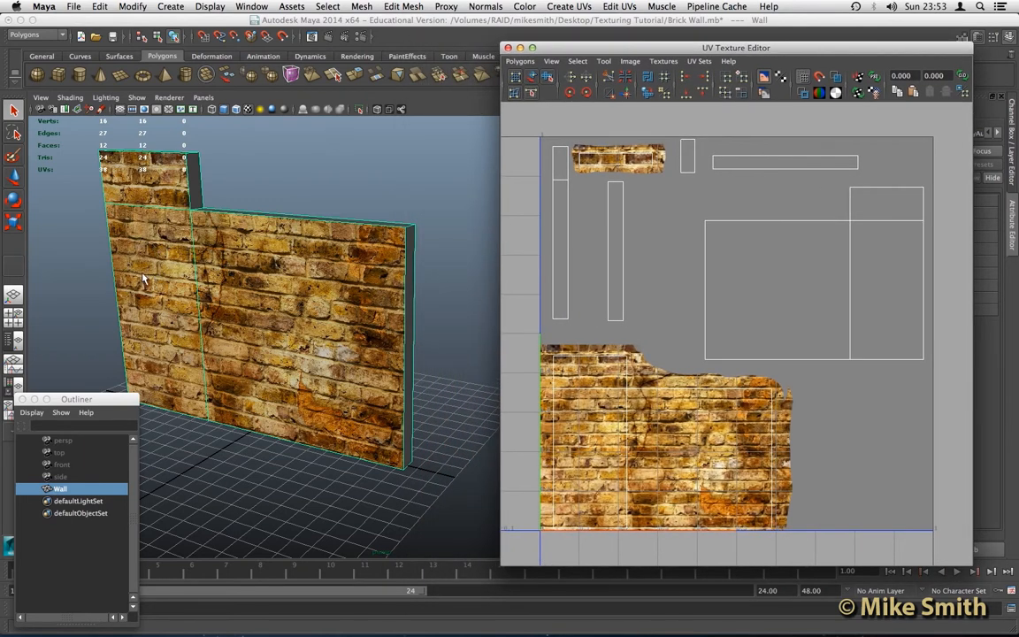
{"action": "left_click", "coordinate": [271, 436]}
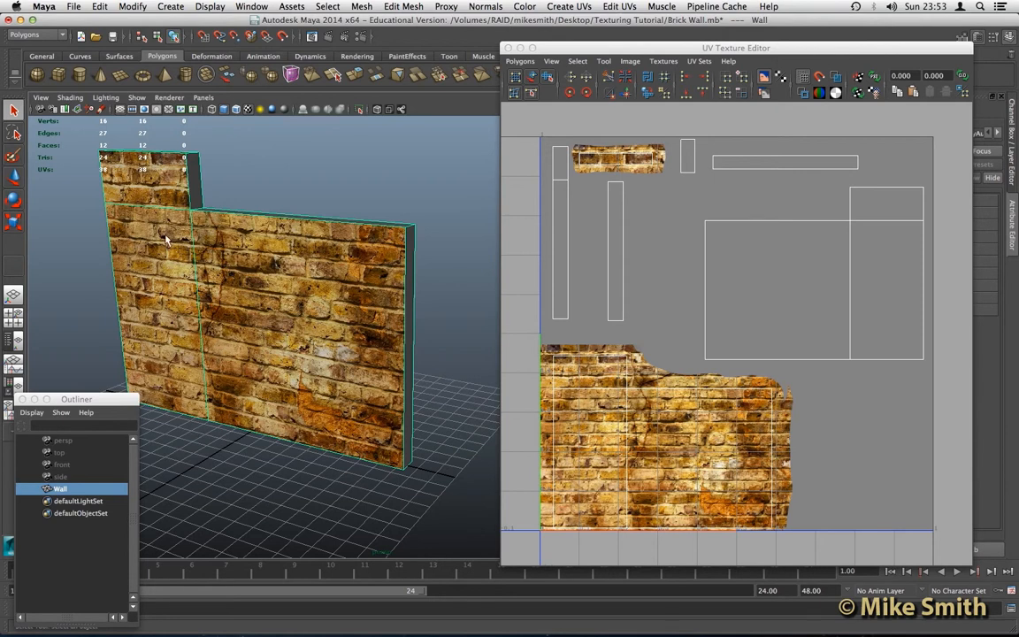
{"action": "left_click_drag", "start_coordinate": [128, 195], "coordinate": [200, 243]}
{"action": "left_click_drag", "start_coordinate": [180, 345], "coordinate": [236, 303]}
{"action": "scroll", "coordinate": [221, 283], "scroll_direction": "up", "scroll_amount": 3}
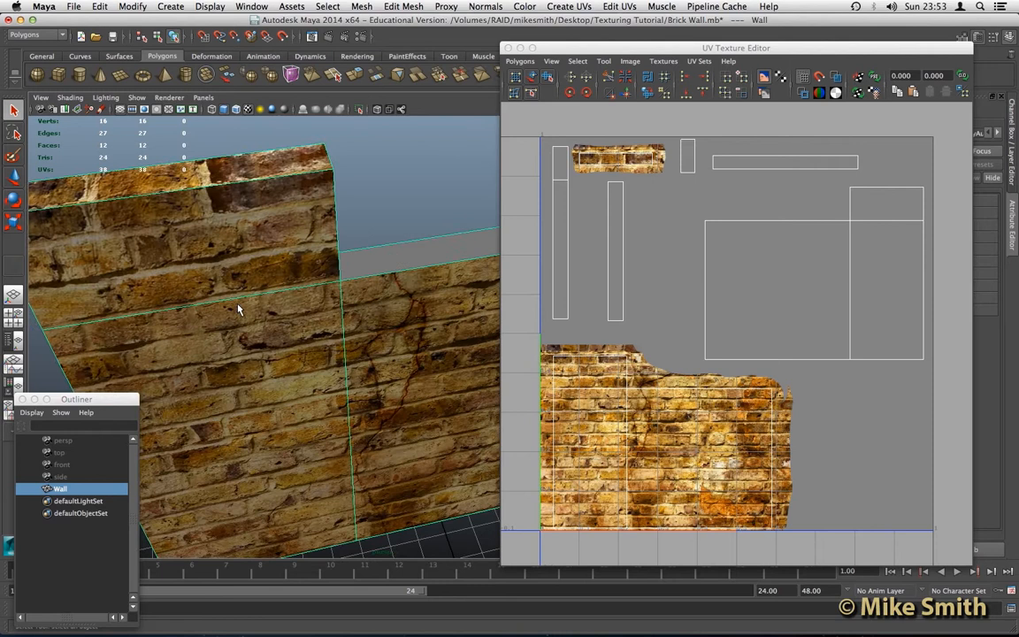
Select the two lower UVs of the small brick-textured top shell in the UV Texture Editor and move them slightly upwards onto the brick edge.
{"action": "scroll", "coordinate": [210, 268], "scroll_direction": "up", "scroll_amount": 1}
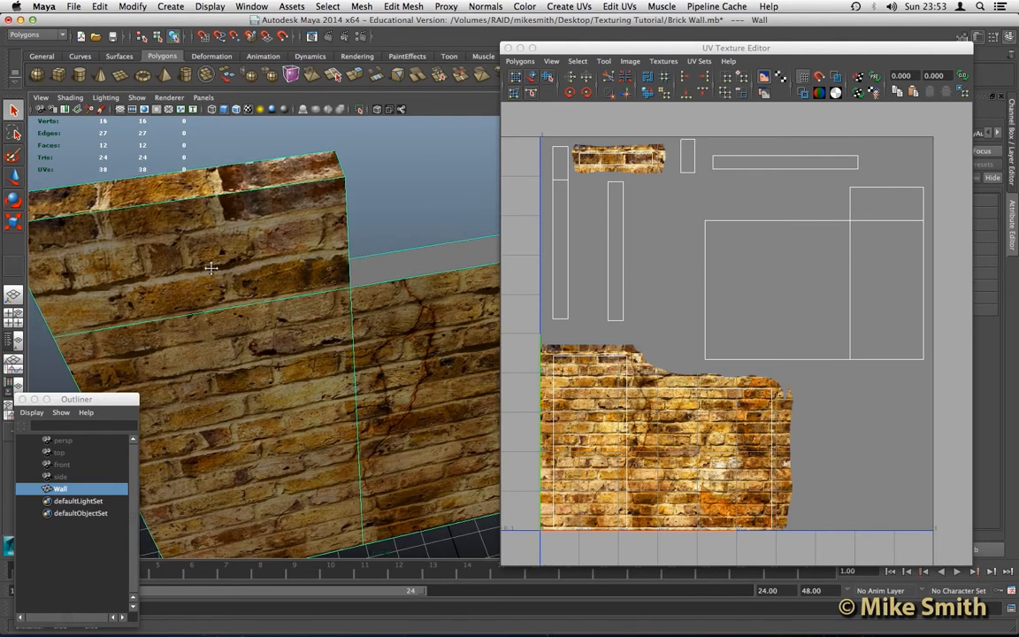
{"action": "left_click_drag", "start_coordinate": [210, 268], "coordinate": [281, 221]}
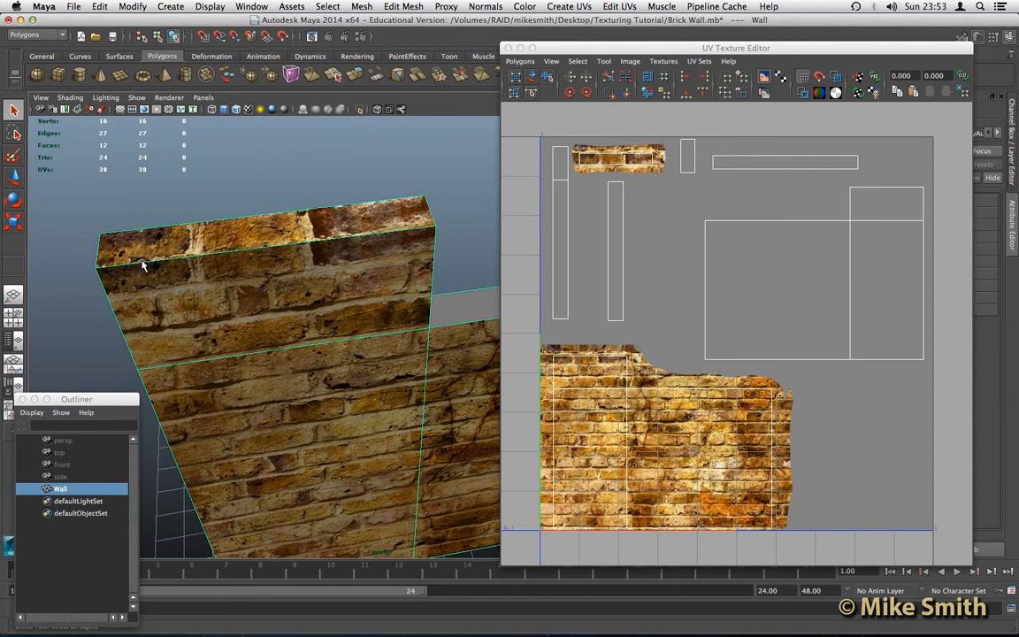
{"action": "left_click_drag", "start_coordinate": [740, 46], "coordinate": [724, 47]}
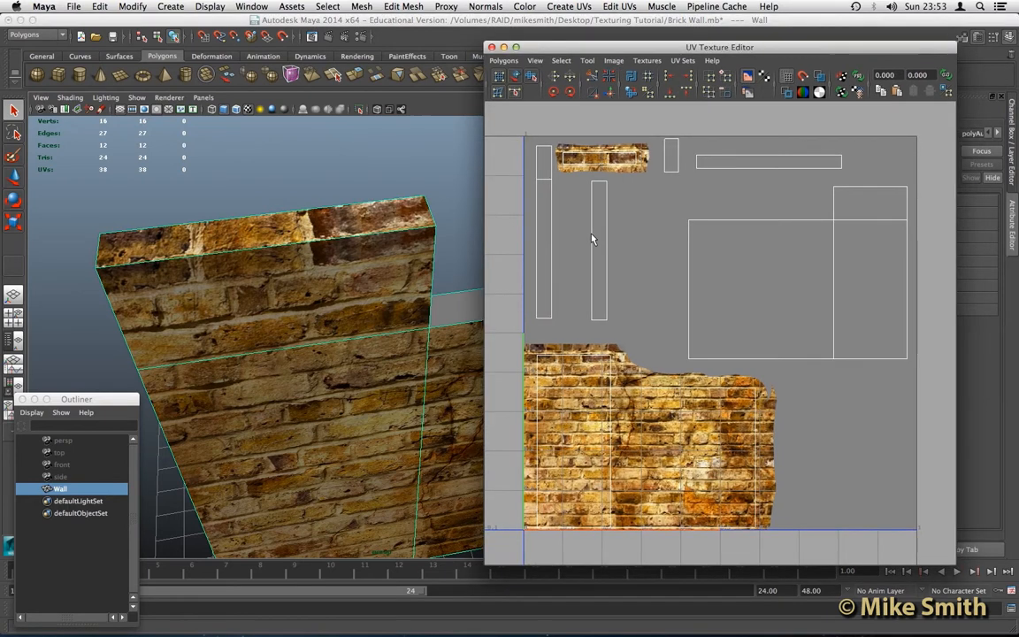
{"action": "scroll", "coordinate": [593, 234], "scroll_direction": "up", "scroll_amount": 5}
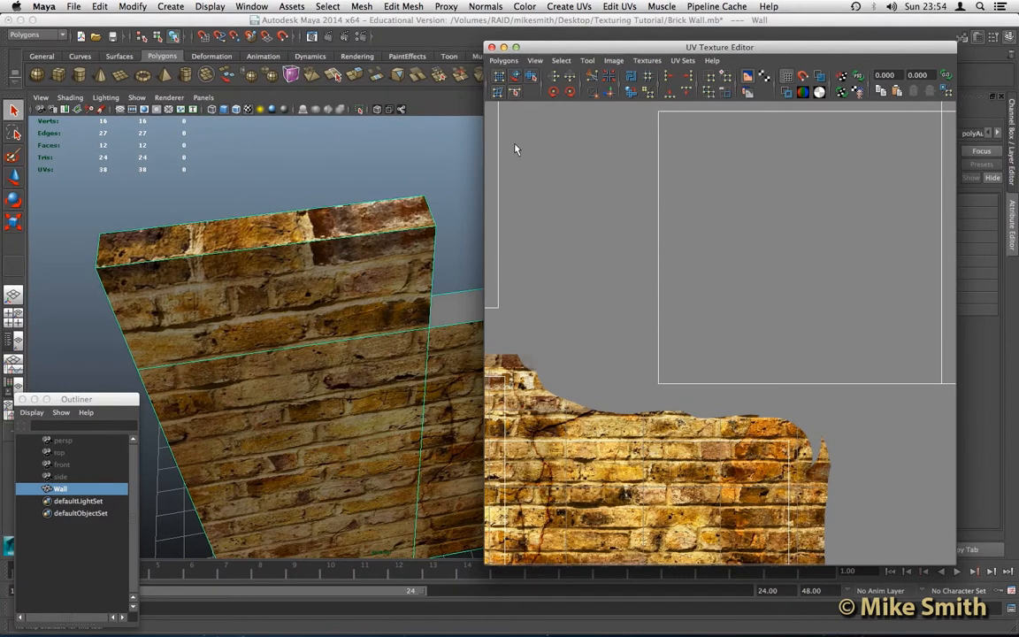
{"action": "left_click_drag", "start_coordinate": [532, 162], "coordinate": [655, 380]}
{"action": "scroll", "coordinate": [613, 335], "scroll_direction": "up", "scroll_amount": 3}
{"action": "scroll", "coordinate": [541, 250], "scroll_direction": "up", "scroll_amount": 2}
{"action": "left_click_drag", "start_coordinate": [542, 250], "coordinate": [666, 335]}
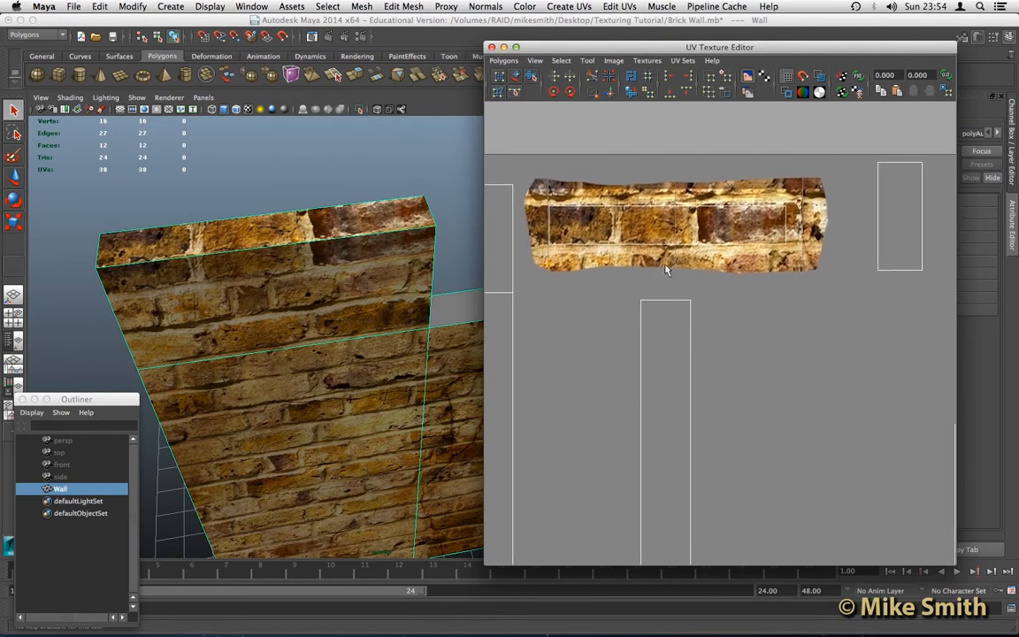
{"action": "right_click", "coordinate": [573, 208]}
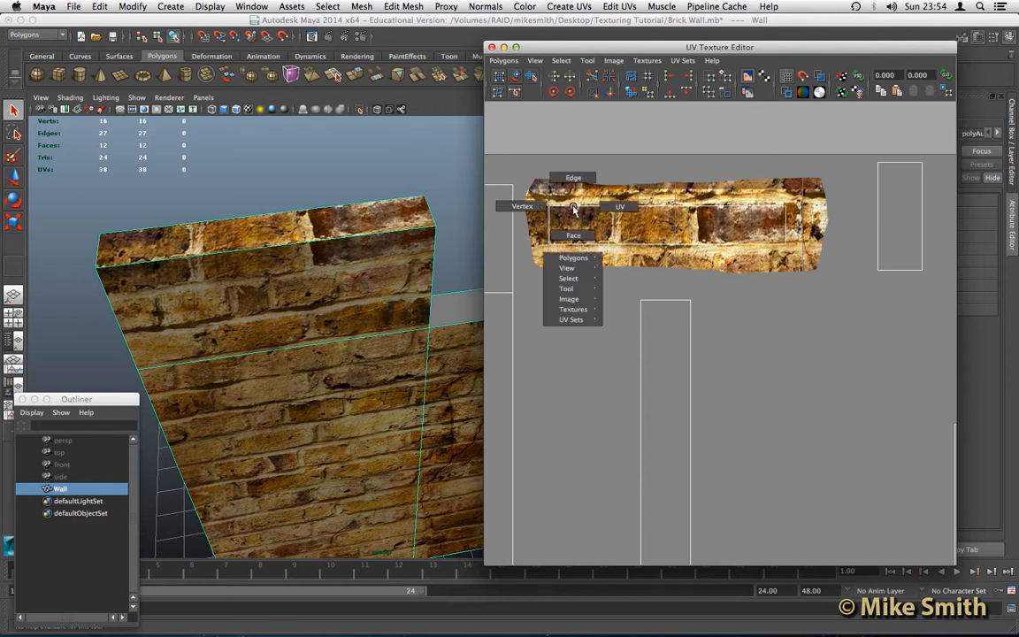
{"action": "left_click", "coordinate": [619, 208]}
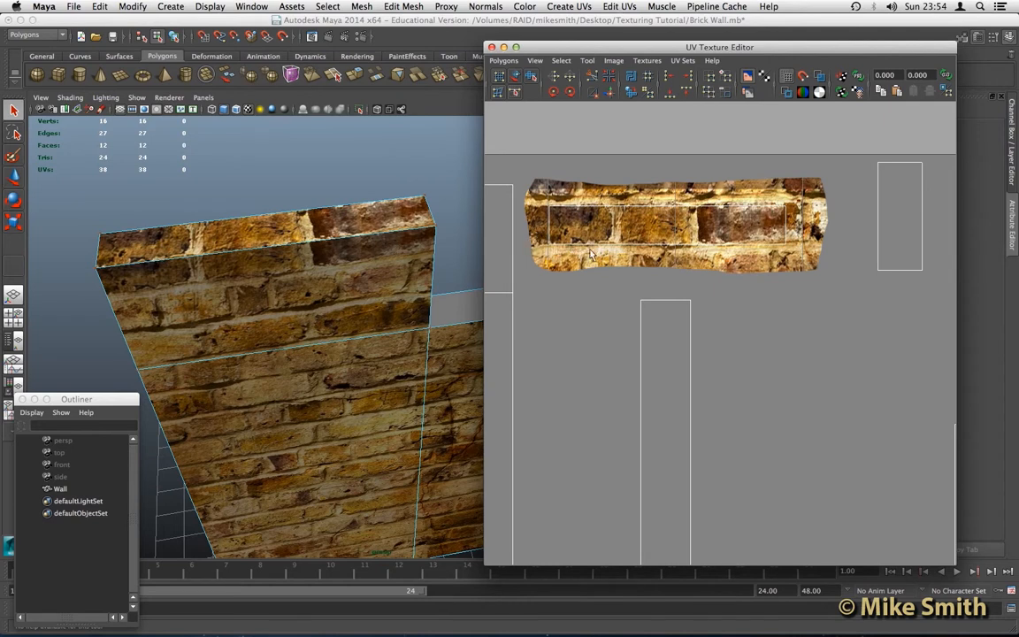
{"action": "left_click", "coordinate": [793, 256]}
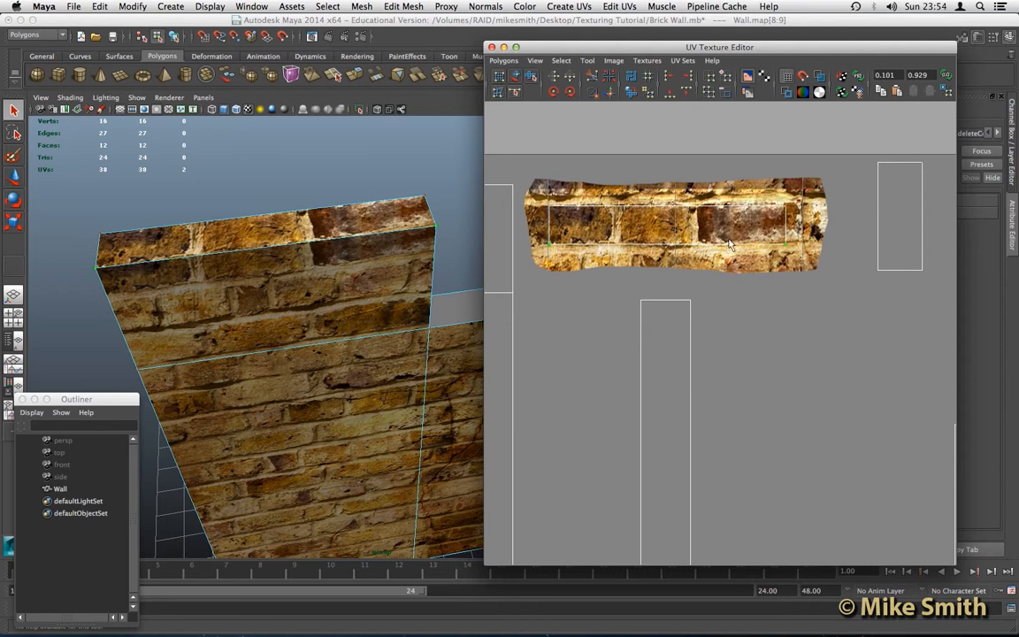
{"action": "left_click", "coordinate": [14, 178]}
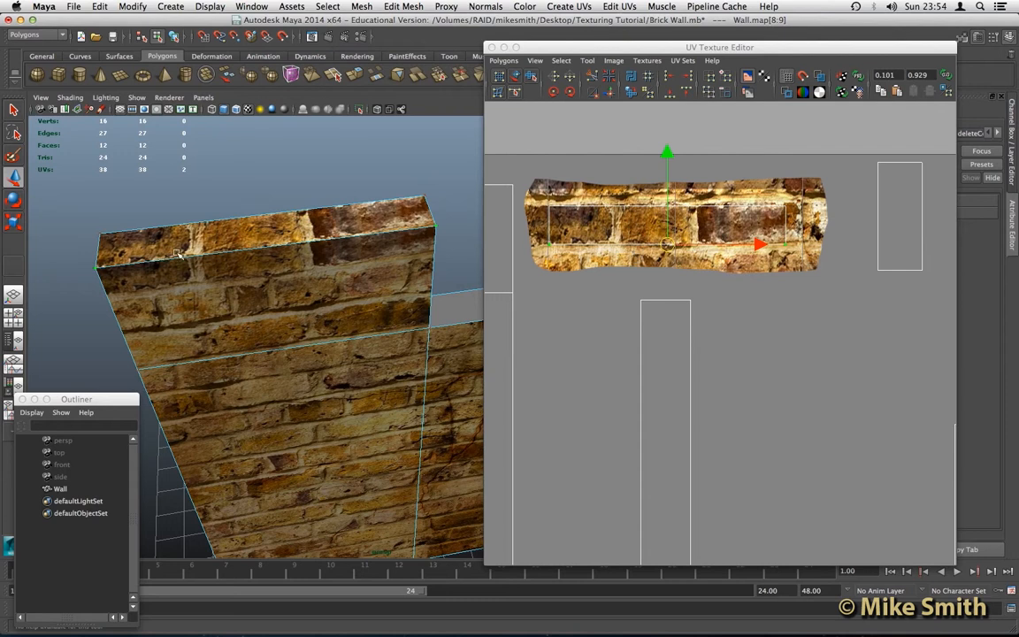
{"action": "left_click", "coordinate": [667, 155]}
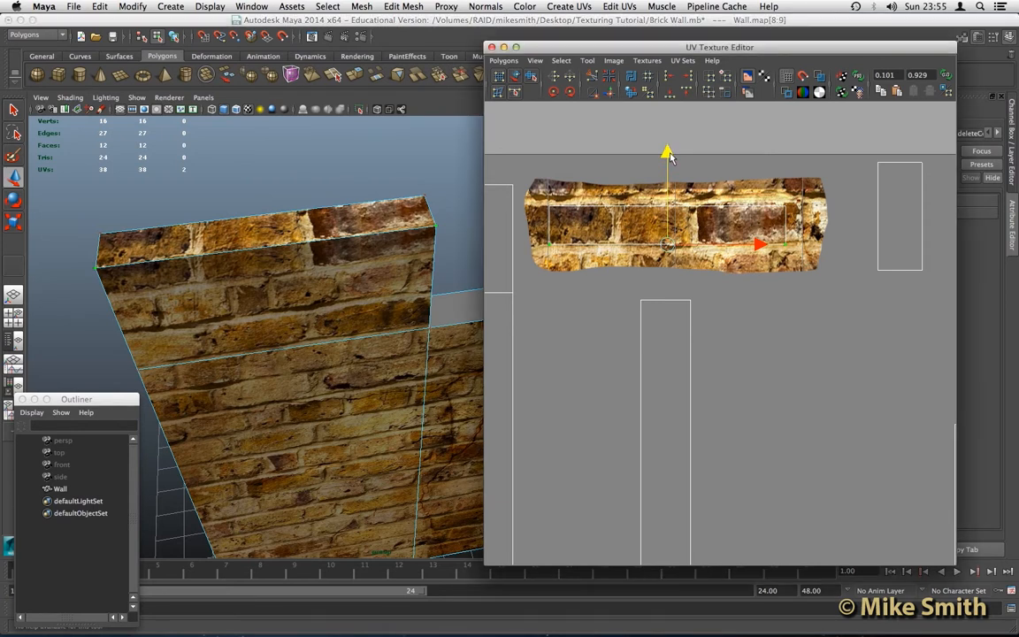
{"action": "mouse_move", "coordinate": [672, 155]}
{"action": "left_mouse_down"}
{"action": "mouse_move", "coordinate": [673, 140]}
{"action": "mouse_move", "coordinate": [669, 199]}
{"action": "mouse_move", "coordinate": [670, 150]}
{"action": "left_mouse_up"}
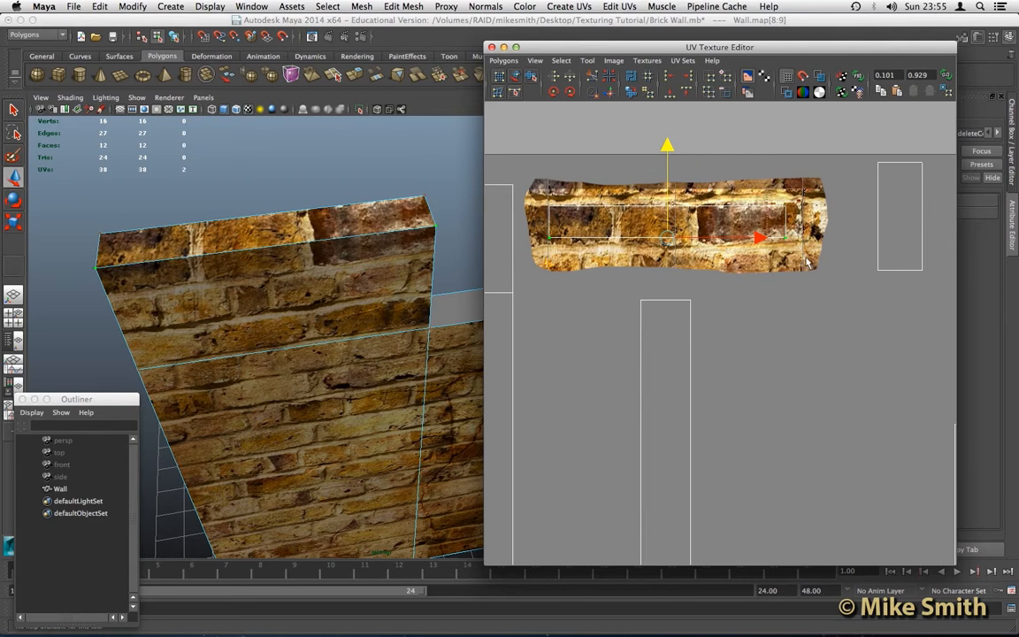
Select the two UVs at the right end of the small brick-textured top shell and move them slightly outwards.
{"action": "left_click", "coordinate": [785, 216]}
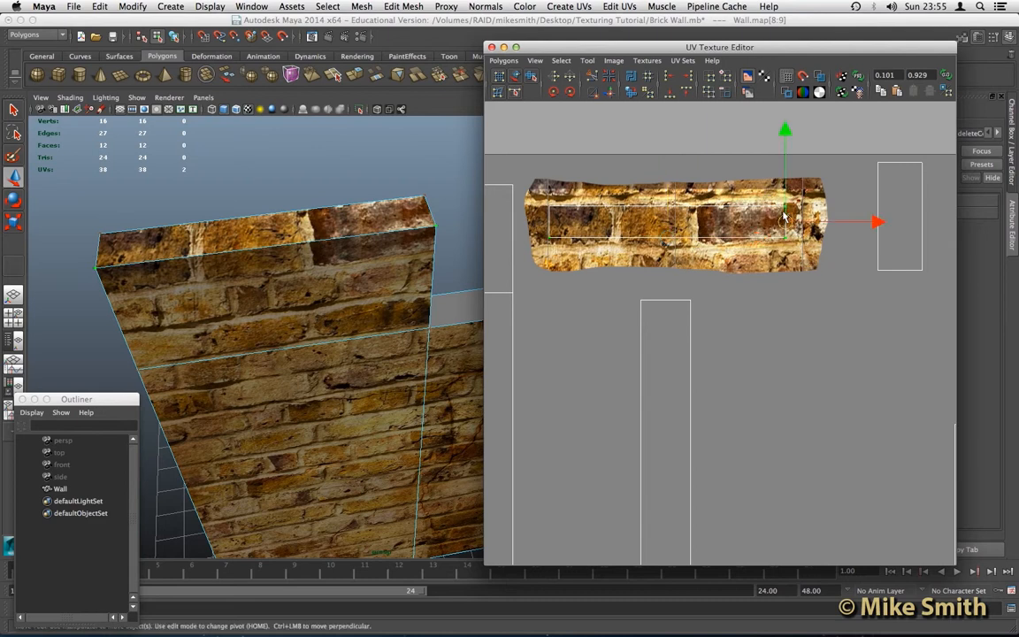
{"action": "left_click", "coordinate": [878, 223]}
{"action": "mouse_move", "coordinate": [879, 223]}
{"action": "left_mouse_down"}
{"action": "mouse_move", "coordinate": [847, 229]}
{"action": "mouse_move", "coordinate": [896, 223]}
{"action": "mouse_move", "coordinate": [876, 231]}
{"action": "mouse_move", "coordinate": [887, 229]}
{"action": "left_mouse_up"}
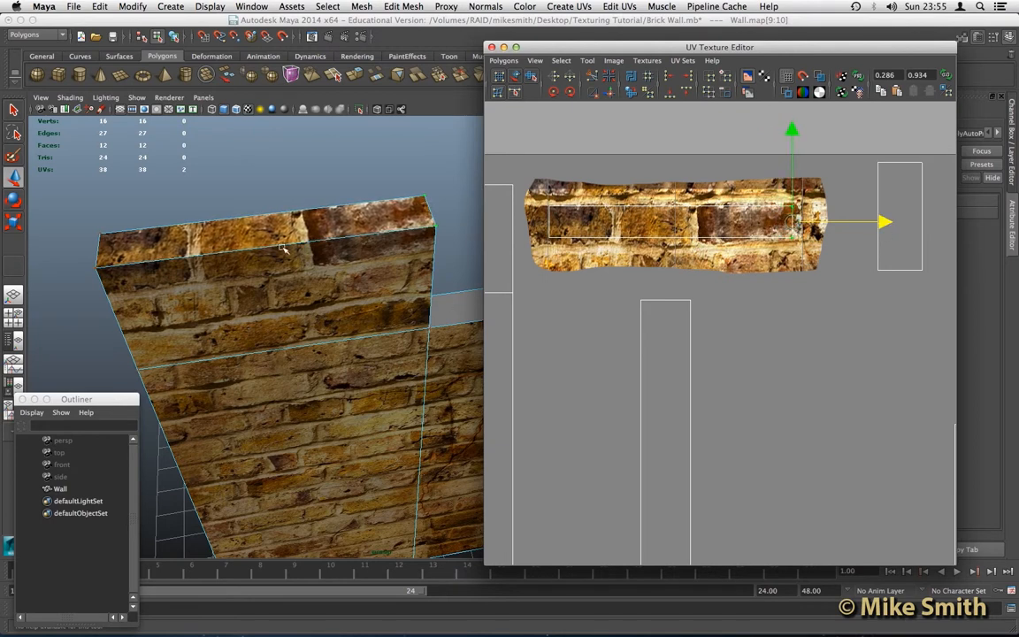
Move the UV Texture Editor clear of the viewport and return the wall to object selection mode.
{"action": "left_click_drag", "start_coordinate": [493, 48], "coordinate": [651, 388]}
{"action": "left_click_drag", "start_coordinate": [789, 559], "coordinate": [799, 567]}
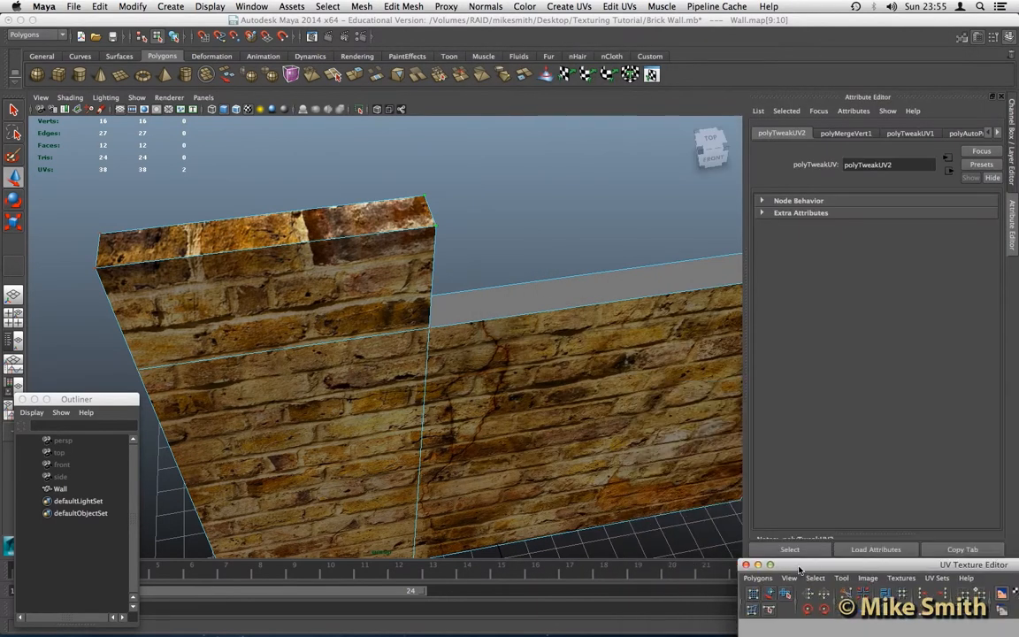
{"action": "right_click", "coordinate": [221, 239]}
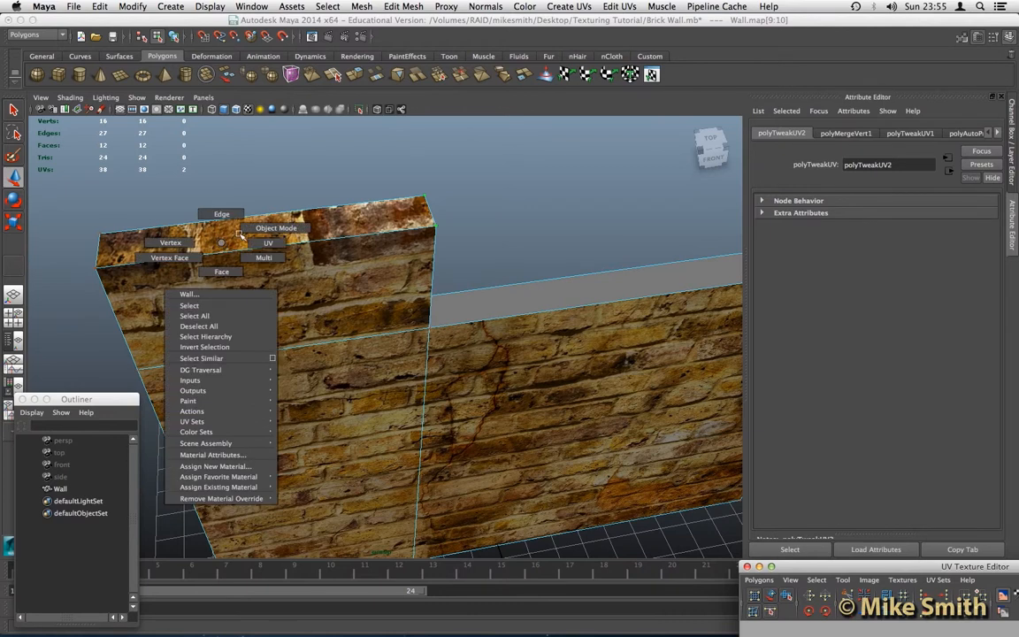
{"action": "key", "text": "F8"}
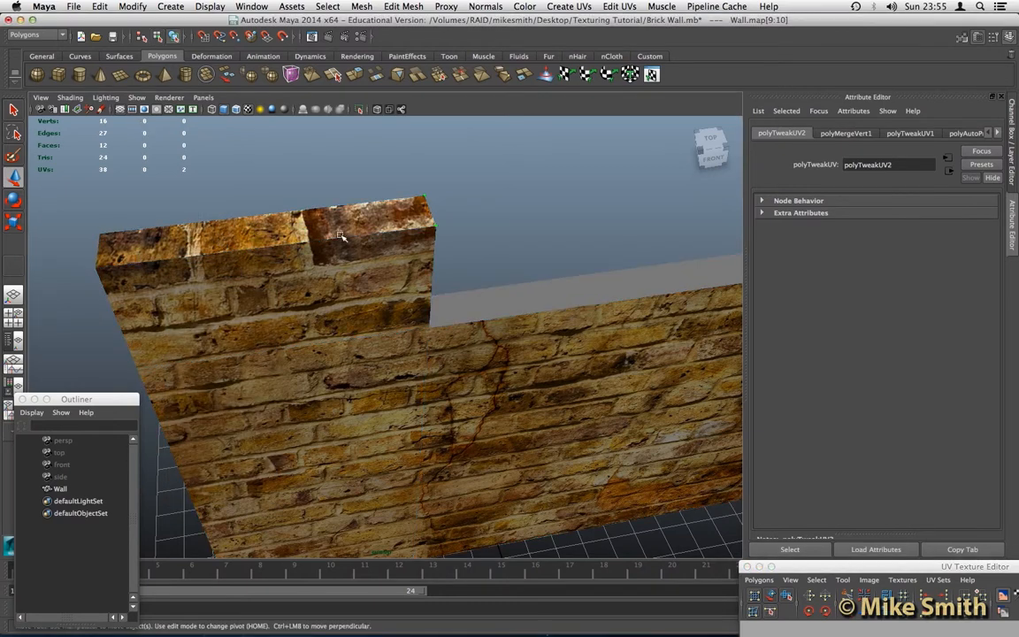
Clear the selection and examine the brick texture across the whole front of the wall and its raised end.
{"action": "scroll", "coordinate": [407, 346], "scroll_direction": "down", "scroll_amount": 5}
{"action": "left_click_drag", "start_coordinate": [357, 339], "coordinate": [320, 331], "text": "alt"}
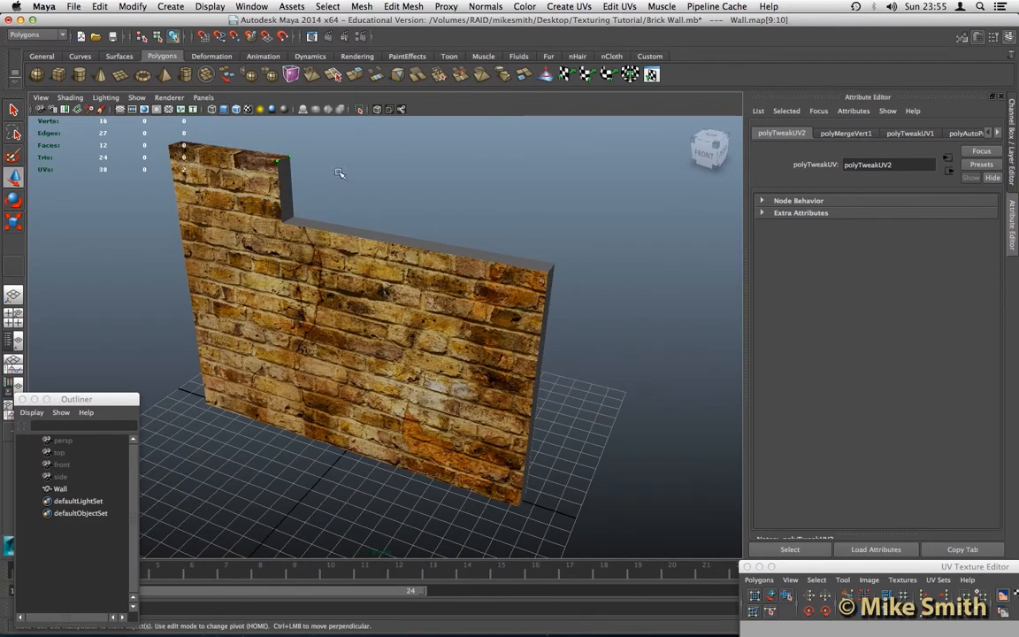
{"action": "left_click_drag", "start_coordinate": [288, 275], "coordinate": [317, 291], "text": "alt"}
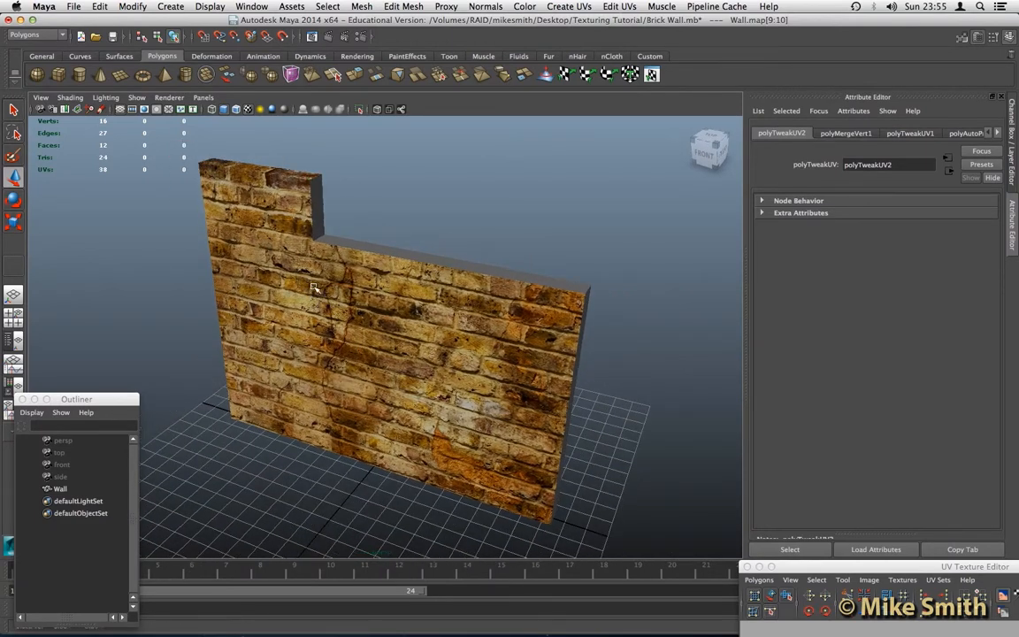
{"action": "left_click", "coordinate": [323, 225]}
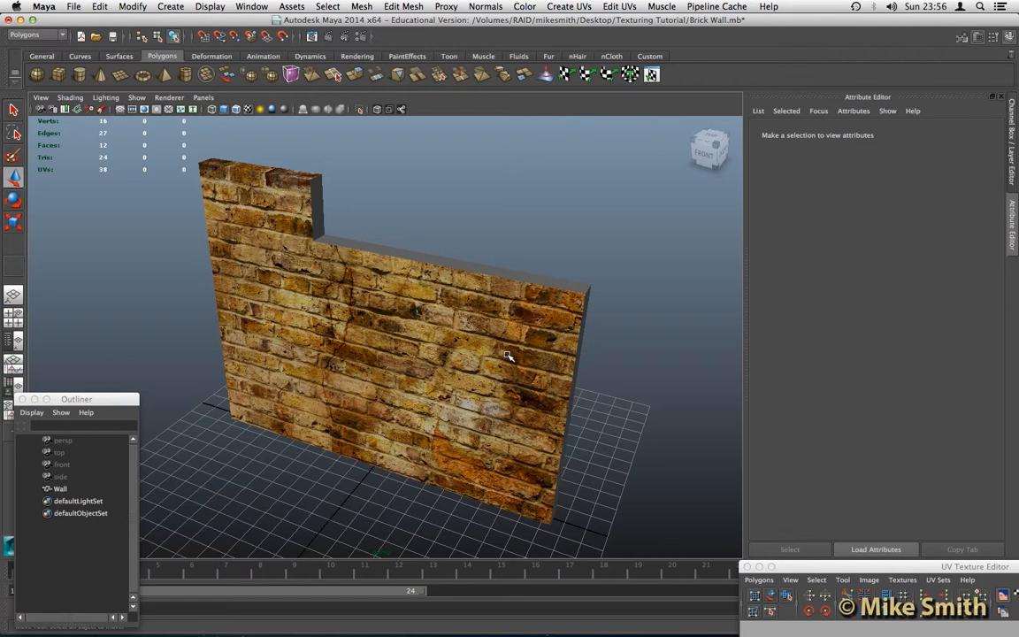
Switch from Maya to Finder.
{"action": "key", "text": "super+Tab"}
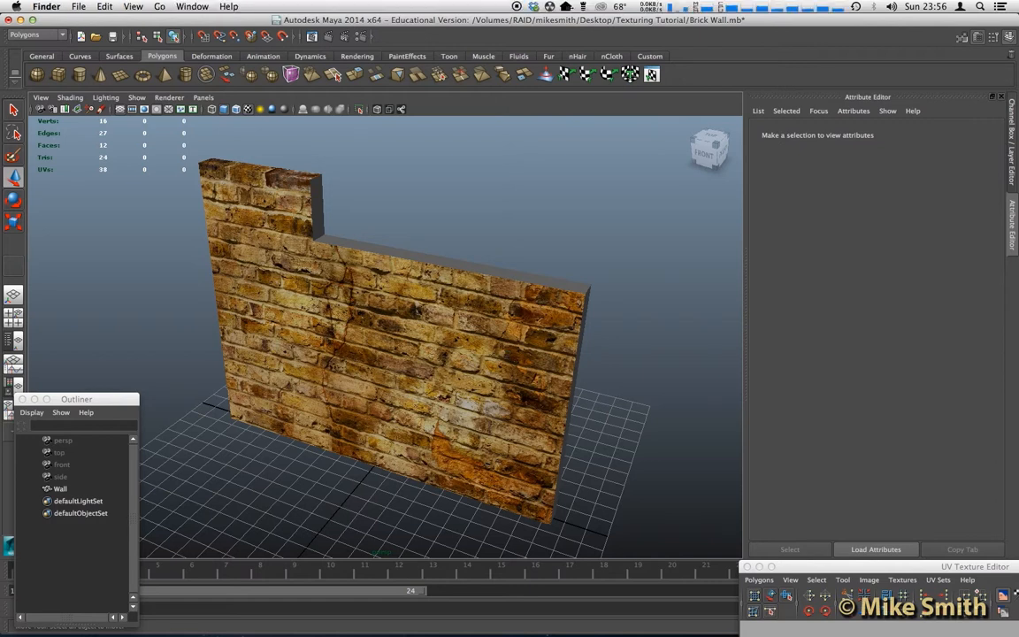